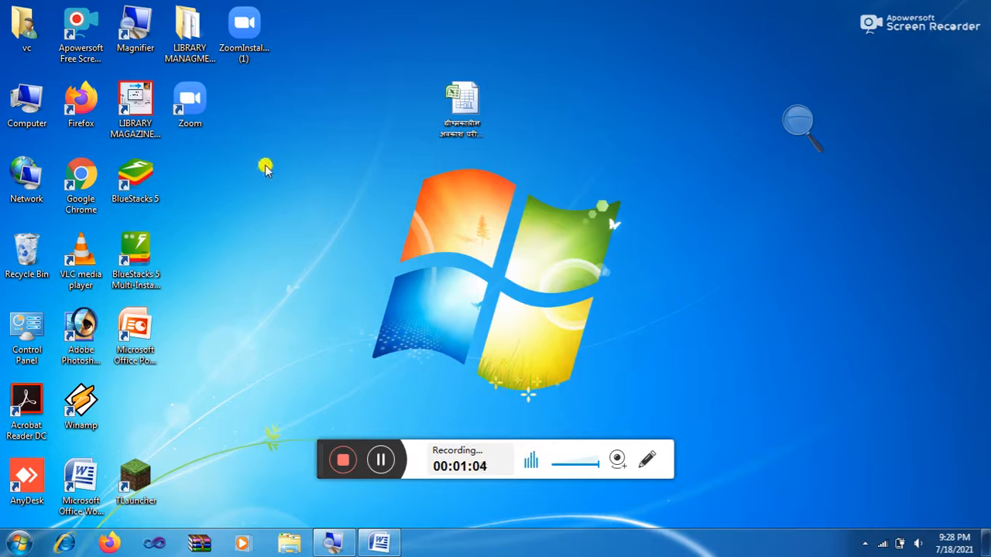
Step: Launch Google Chrome from the desktop and magnify the screen to 200%
{"action": "double_click", "coordinate": [85, 176]}
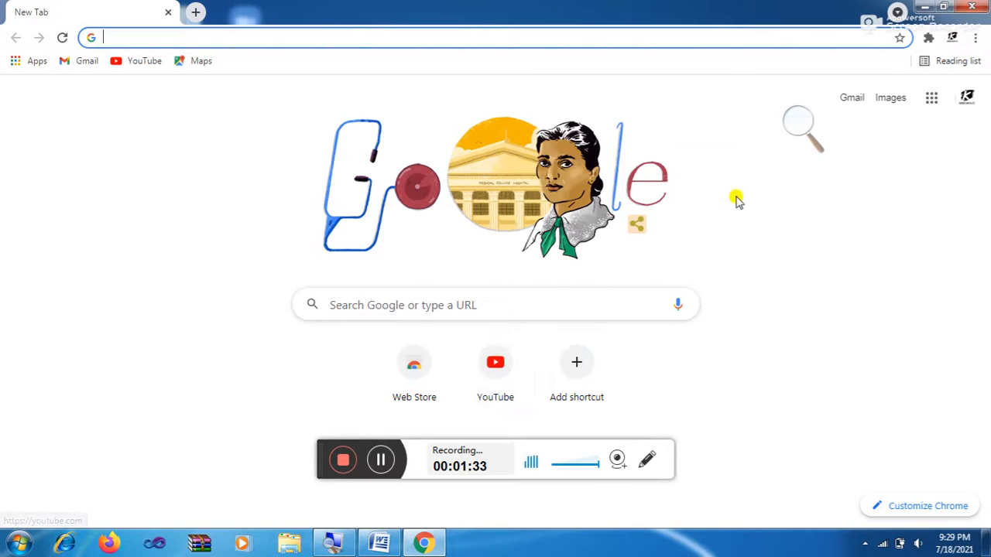
{"action": "left_click", "coordinate": [798, 125]}
{"action": "left_click", "coordinate": [815, 130]}
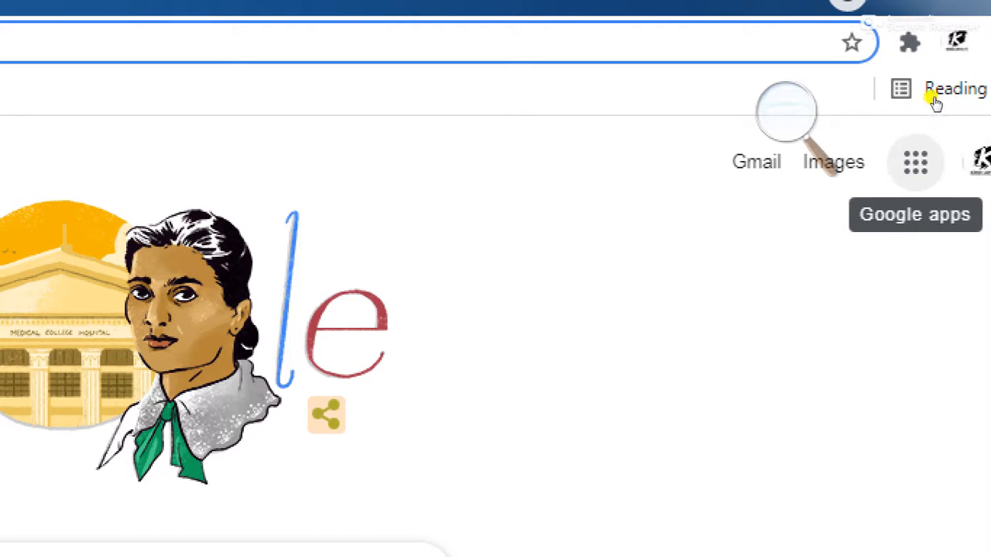
Step: Open Docs from the Google apps launcher, scrolling the apps panel to find it
{"action": "left_click", "coordinate": [916, 163]}
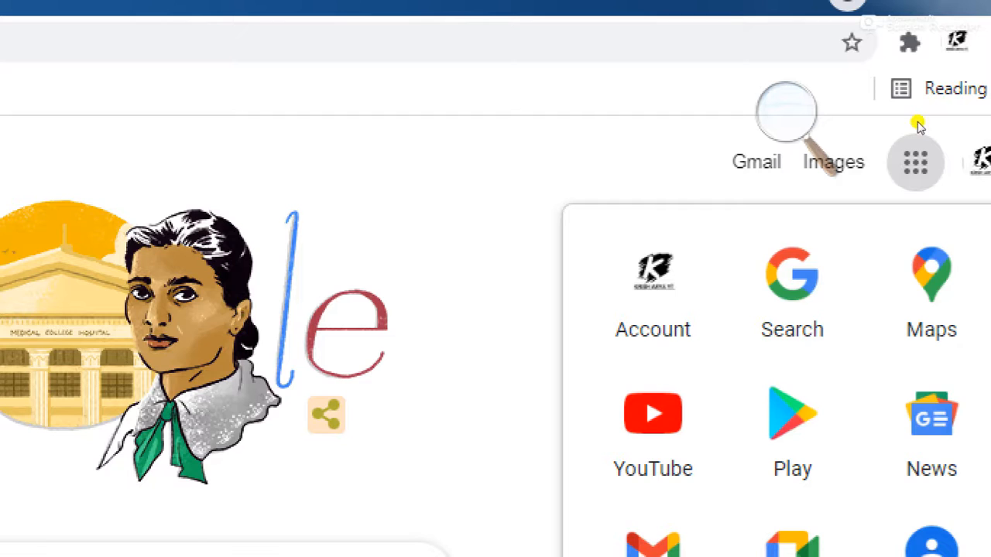
{"action": "scroll", "coordinate": [887, 178], "scroll_direction": "down", "scroll_amount": 5}
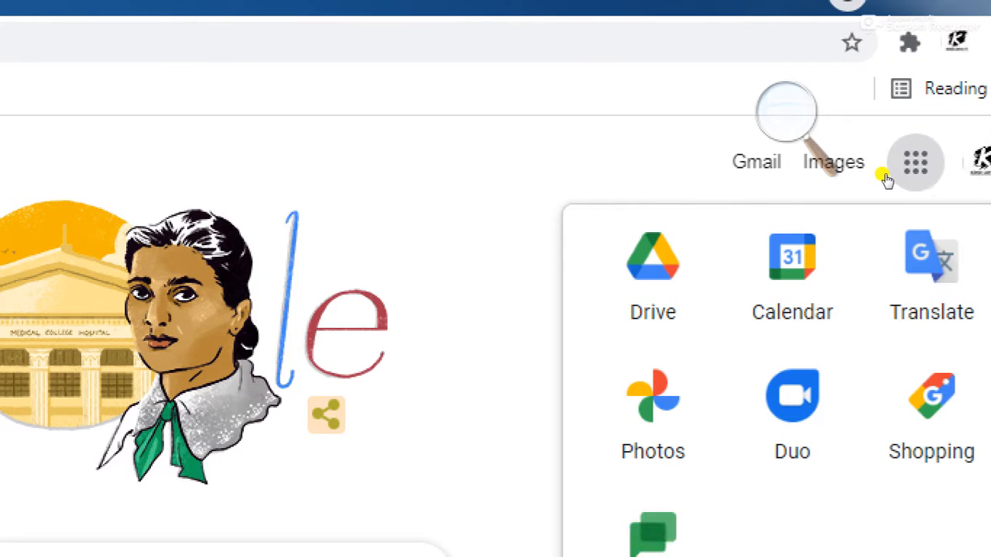
{"action": "scroll", "coordinate": [886, 178], "scroll_direction": "down", "scroll_amount": 6}
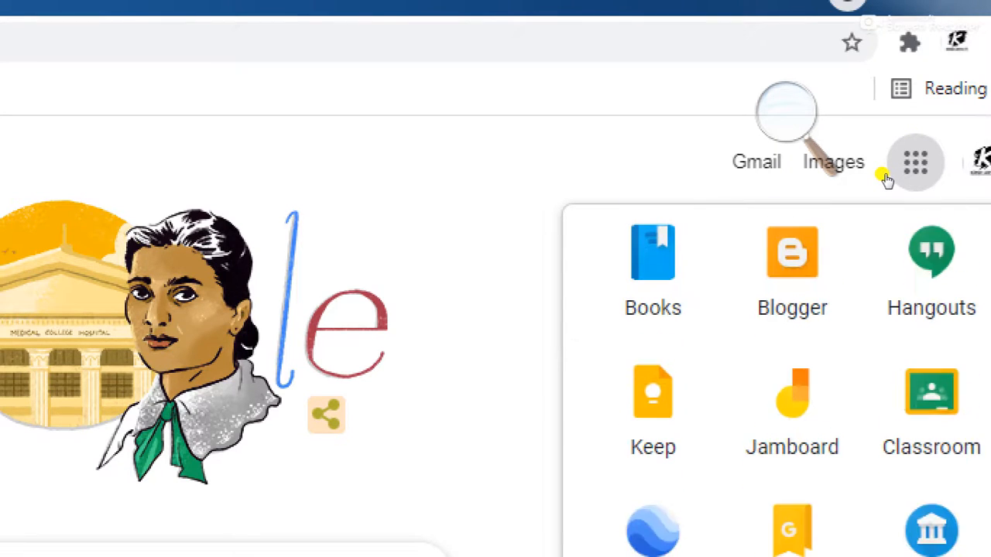
{"action": "scroll", "coordinate": [886, 178], "scroll_direction": "down", "scroll_amount": 3}
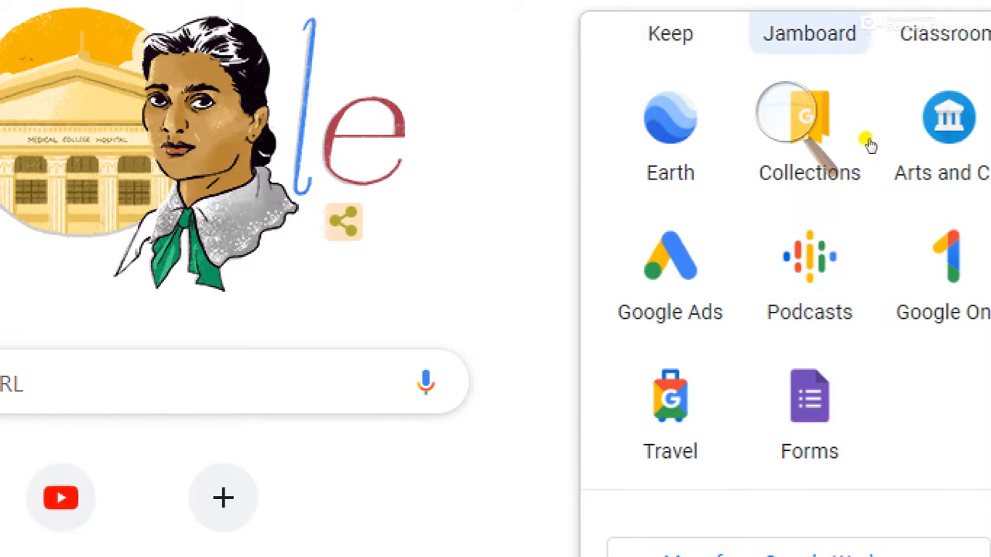
{"action": "scroll", "coordinate": [871, 207], "scroll_direction": "up", "scroll_amount": 4}
{"action": "scroll", "coordinate": [871, 207], "scroll_direction": "up", "scroll_amount": 5}
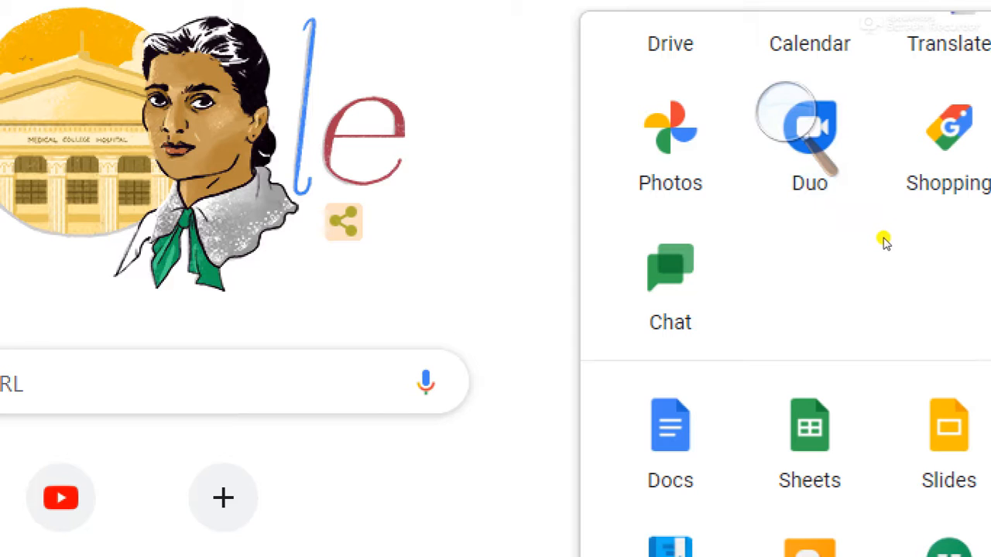
{"action": "scroll", "coordinate": [799, 341], "scroll_direction": "down", "scroll_amount": 4}
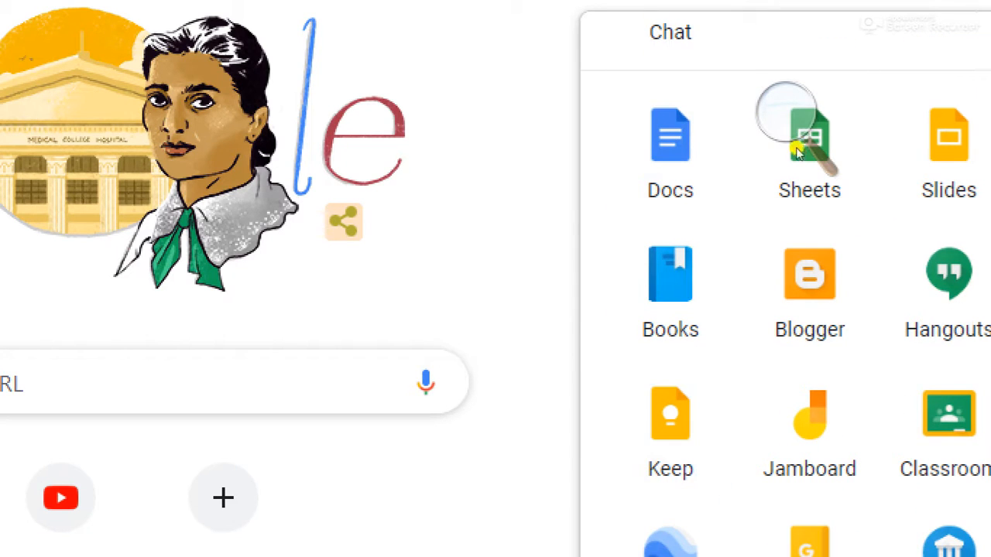
{"action": "left_click", "coordinate": [805, 188]}
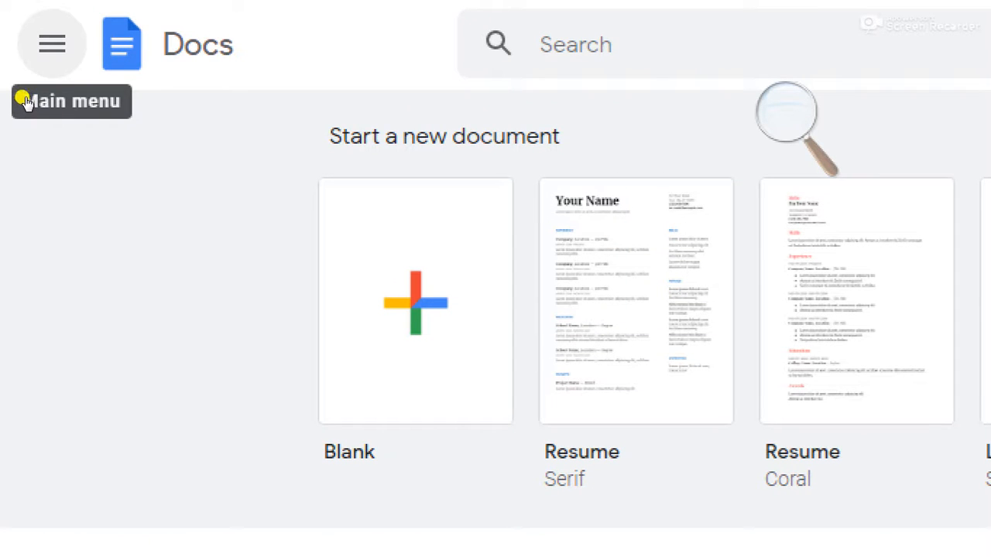
Step: Switch from Google Docs to Google Forms through the main menu and bring up the magnifier settings
{"action": "left_click", "coordinate": [25, 102]}
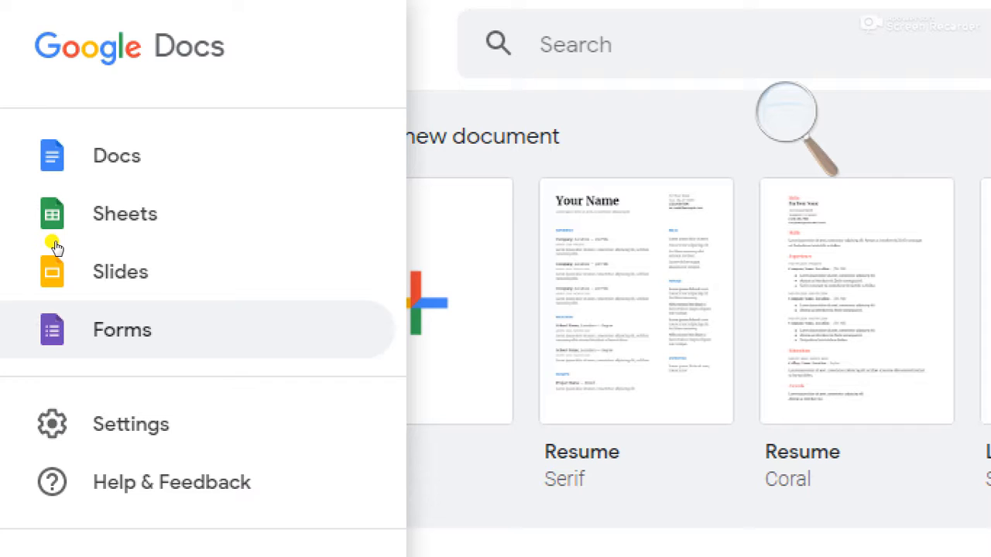
{"action": "key", "text": "Escape"}
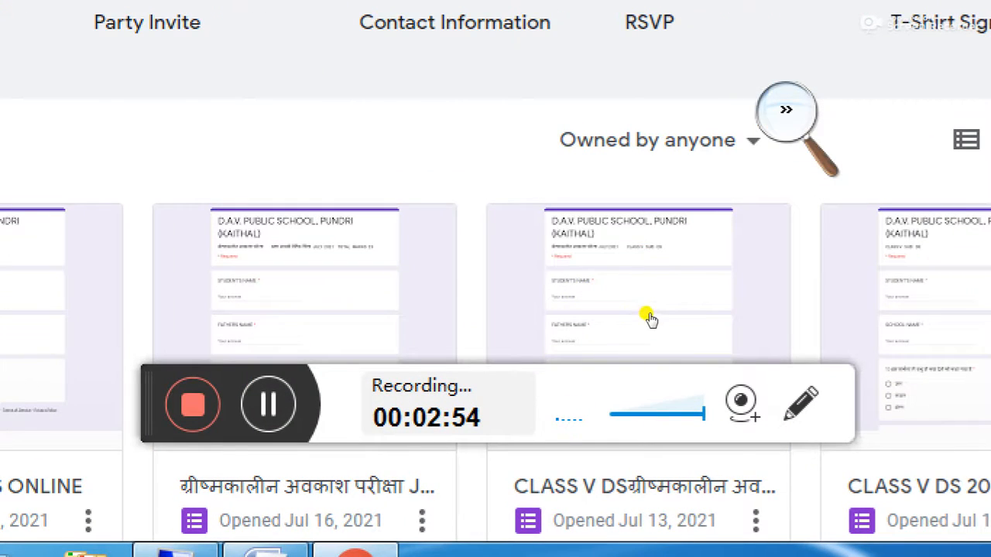
{"action": "left_click", "coordinate": [642, 315]}
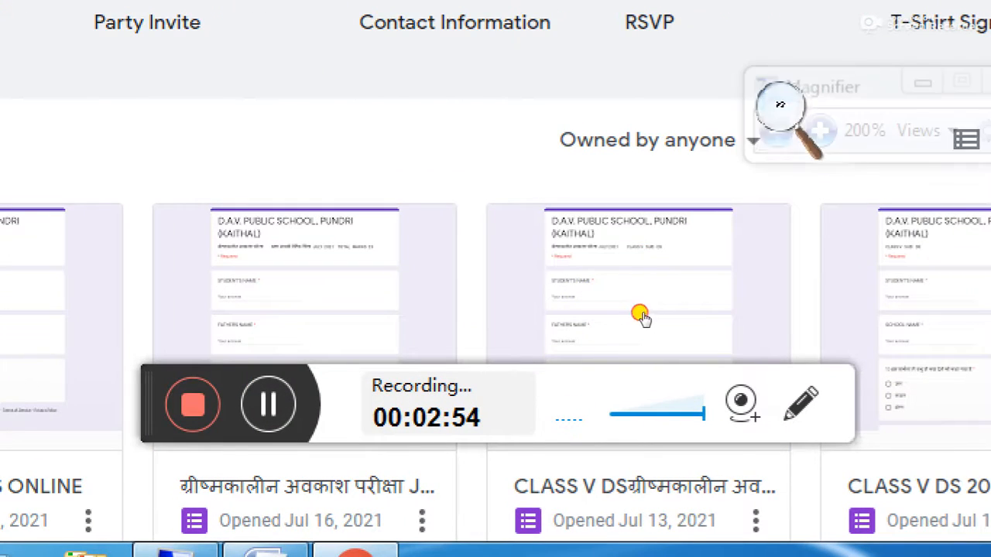
{"action": "key", "text": "super+minus"}
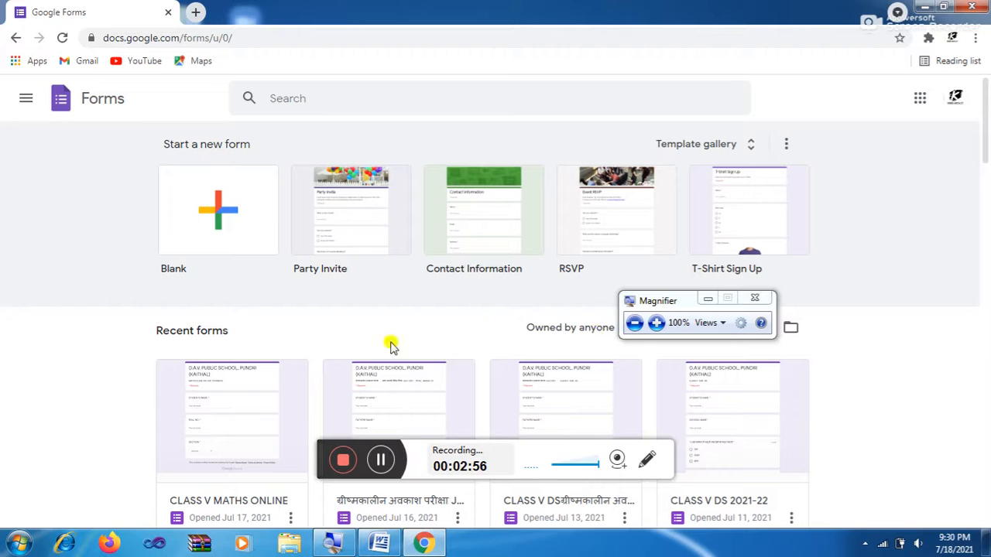
{"action": "left_click_drag", "start_coordinate": [673, 302], "coordinate": [876, 167]}
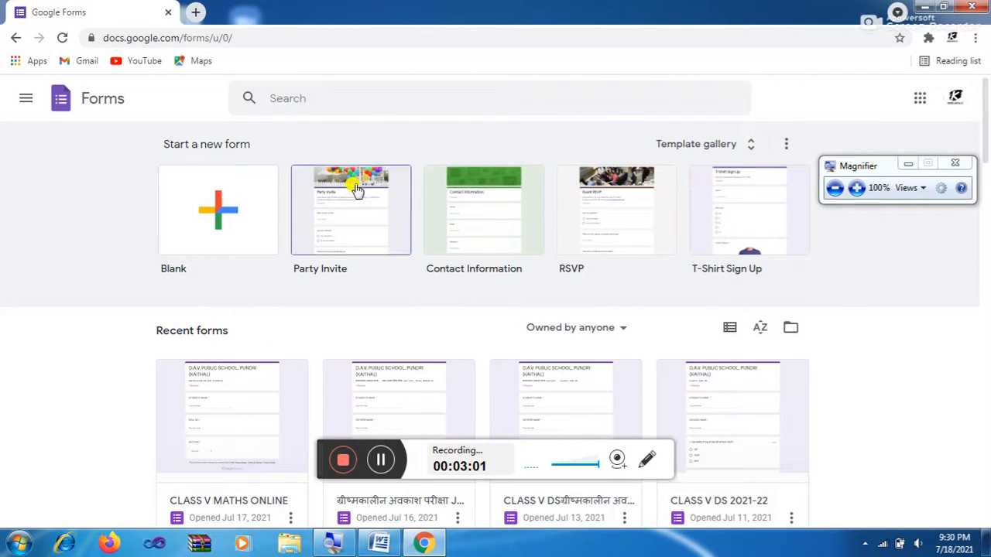
{"action": "scroll", "coordinate": [314, 256], "scroll_direction": "down", "scroll_amount": 3}
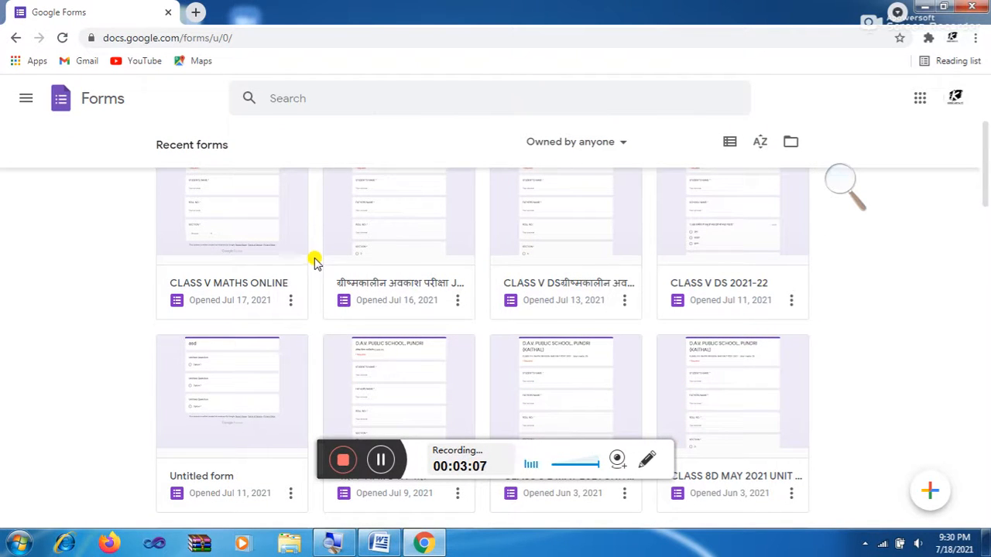
{"action": "scroll", "coordinate": [318, 262], "scroll_direction": "up", "scroll_amount": 1}
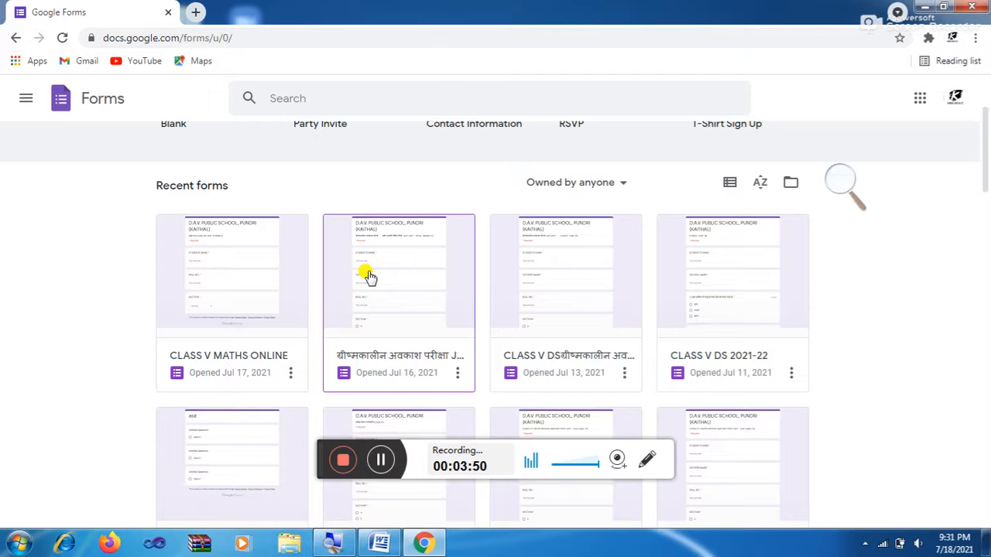
{"action": "left_click", "coordinate": [840, 180]}
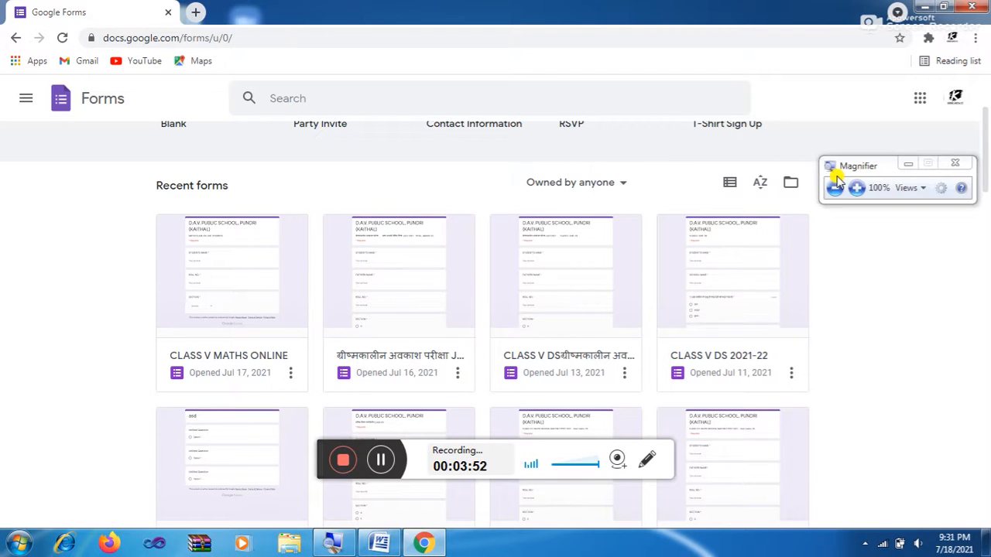
{"action": "left_click", "coordinate": [854, 188]}
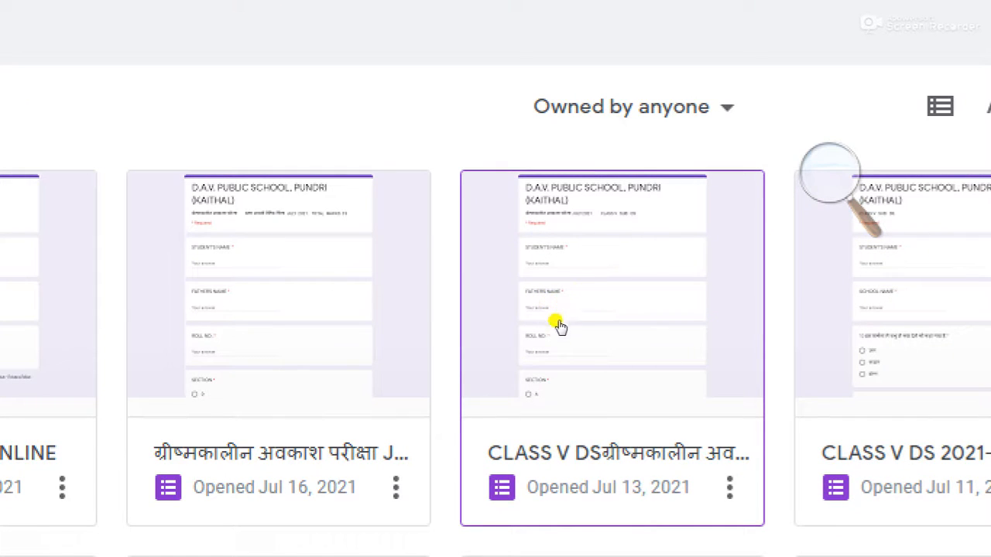
Step: Open the CLASS V DS July 2021 quiz and view its responses in Google Sheets
{"action": "left_click", "coordinate": [567, 268]}
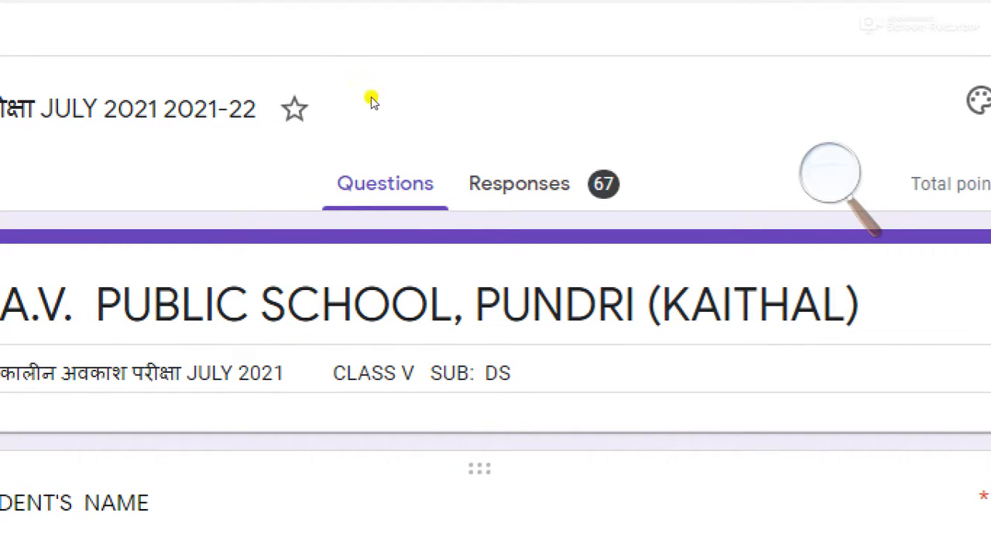
{"action": "left_click", "coordinate": [511, 144]}
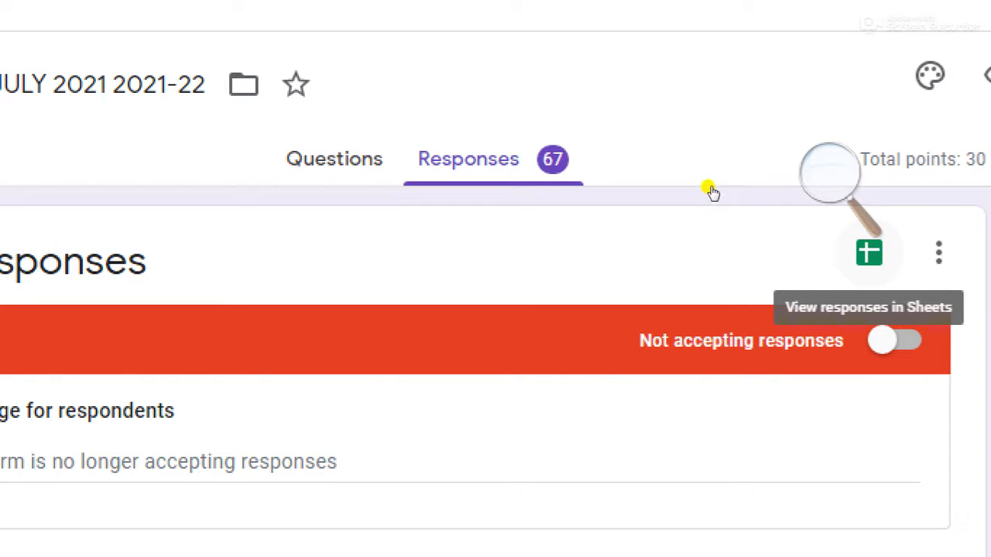
{"action": "left_click", "coordinate": [710, 187]}
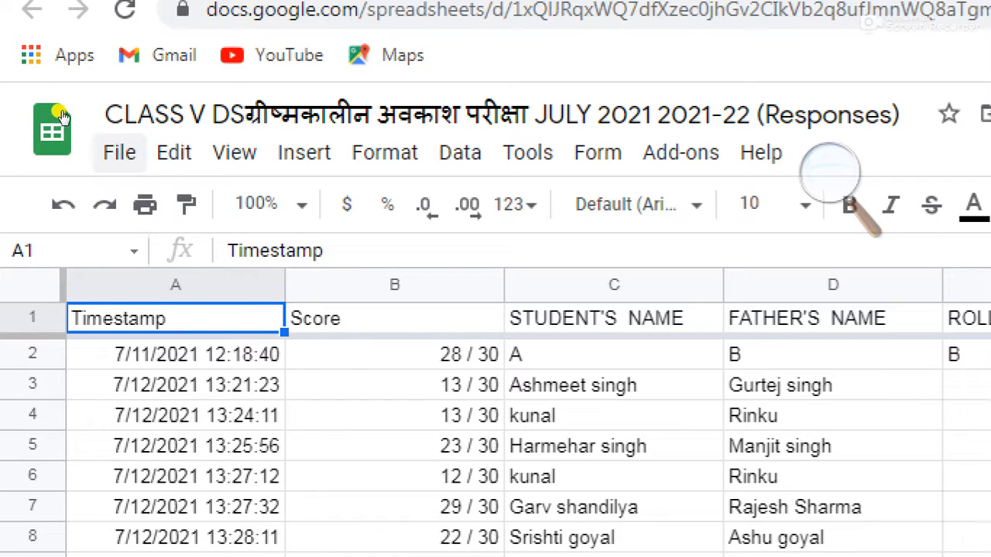
Step: Download the CLASS V DS responses sheet as a Microsoft Excel (.xlsx) file
{"action": "left_click", "coordinate": [120, 153]}
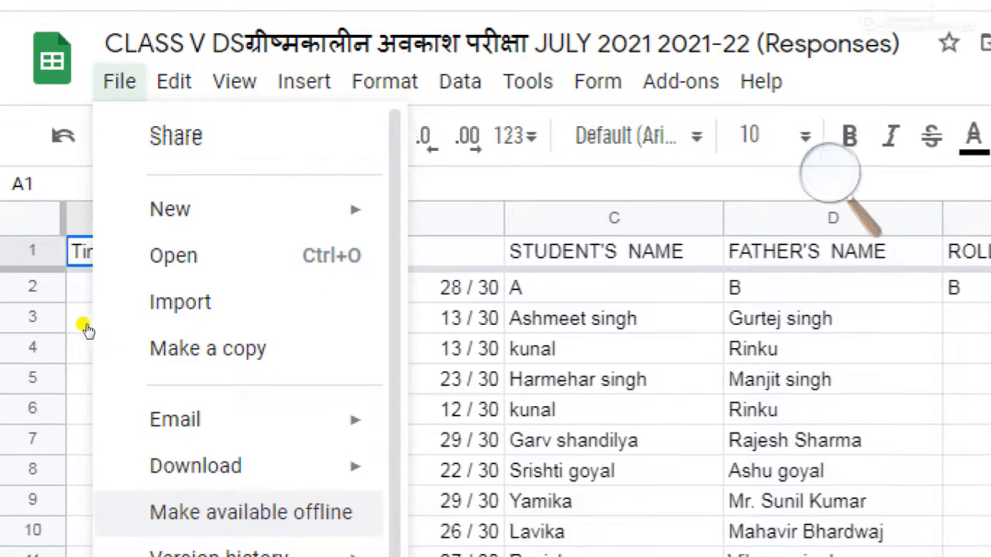
{"action": "mouse_move", "coordinate": [95, 304]}
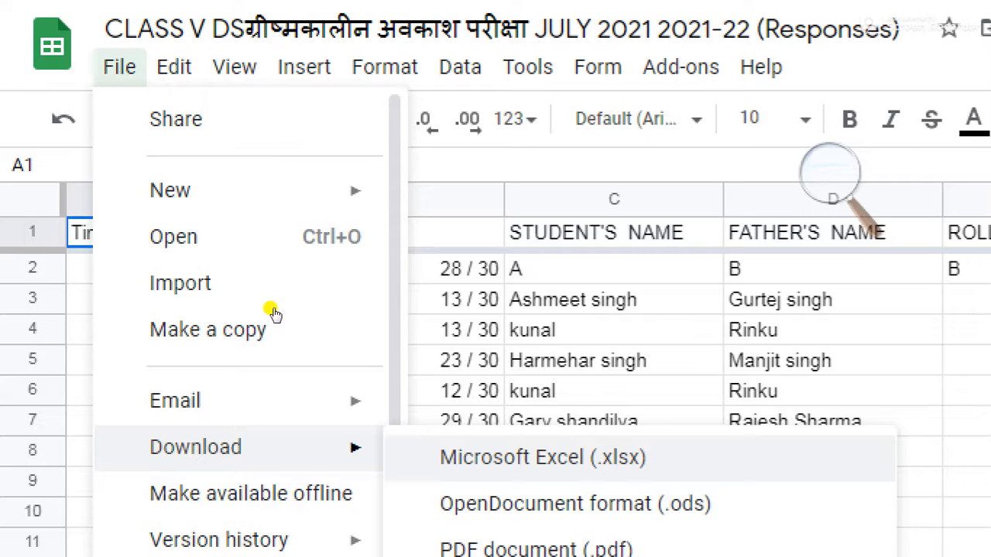
{"action": "left_click", "coordinate": [543, 458]}
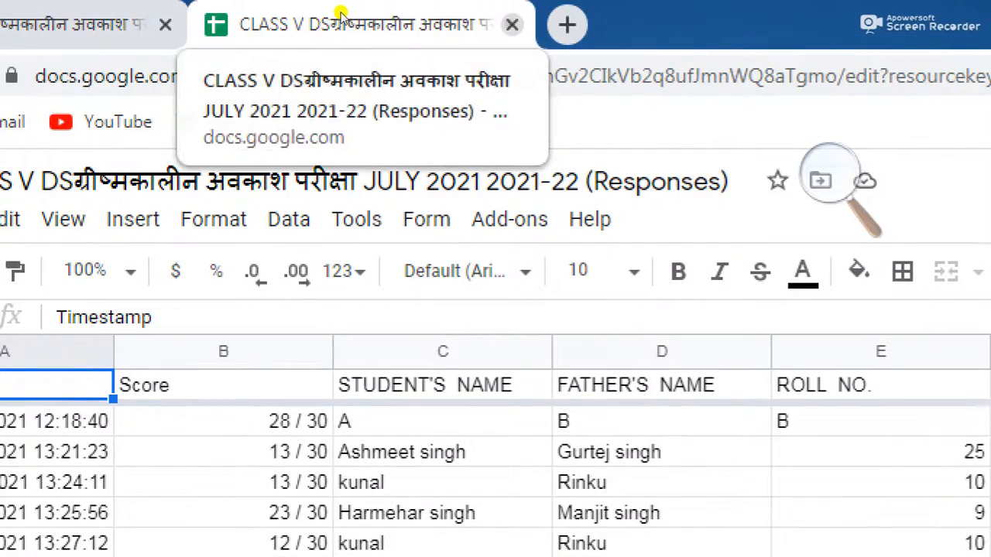
Step: Close the responses spreadsheet and go back twice to the Google Docs home page
{"action": "left_click", "coordinate": [511, 25]}
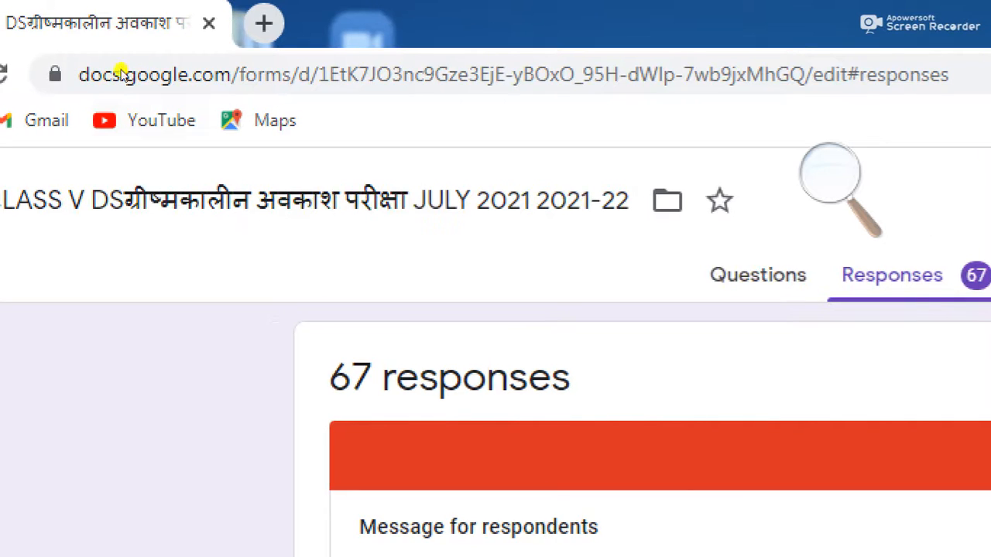
{"action": "left_click", "coordinate": [32, 75]}
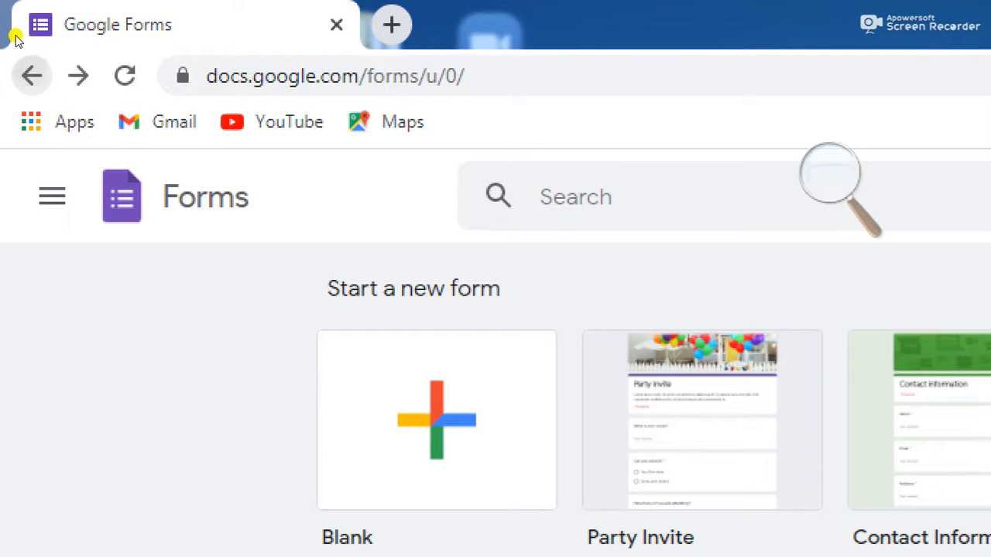
{"action": "left_click", "coordinate": [31, 76]}
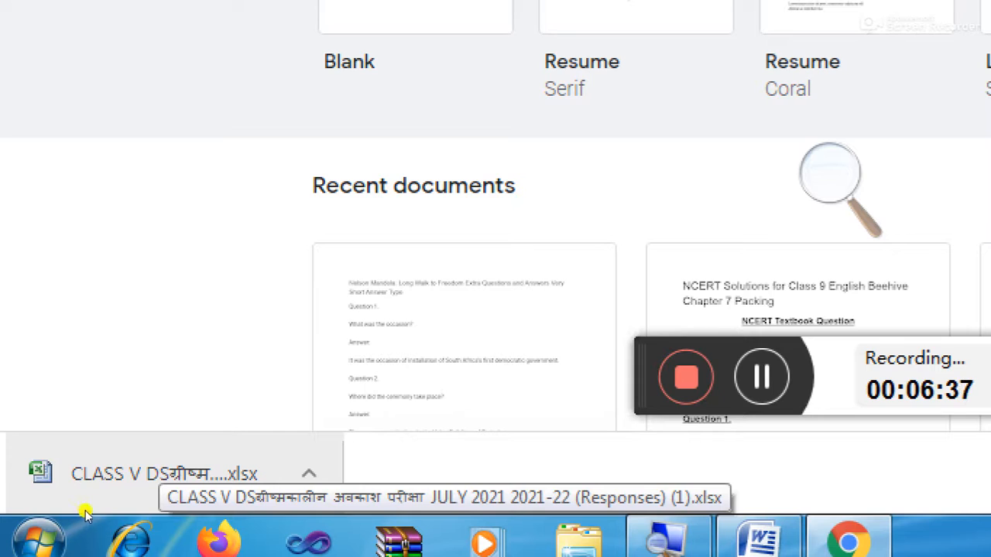
Step: Open the downloaded CLASS V DS responses .xlsx file from Chrome's download bar
{"action": "right_click", "coordinate": [154, 508]}
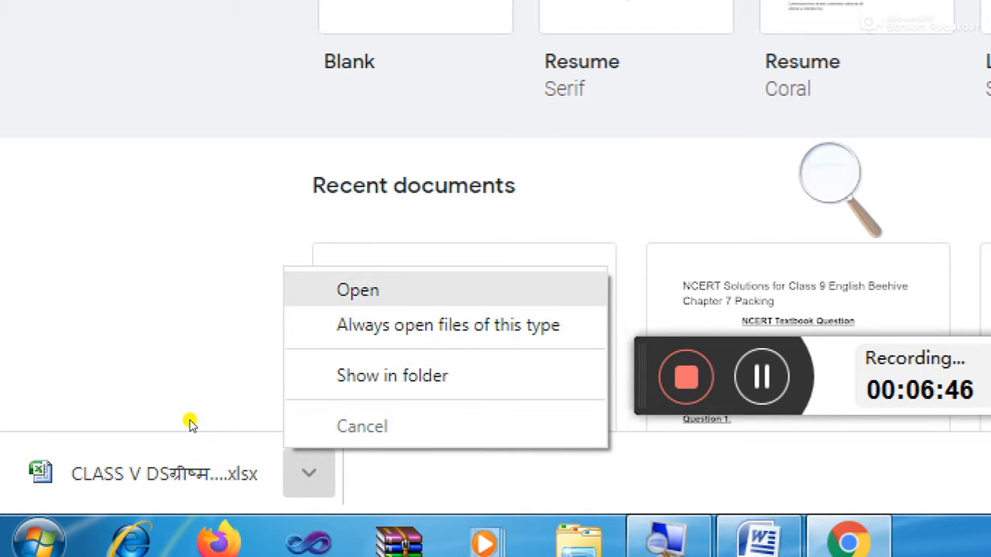
{"action": "key", "text": "Return"}
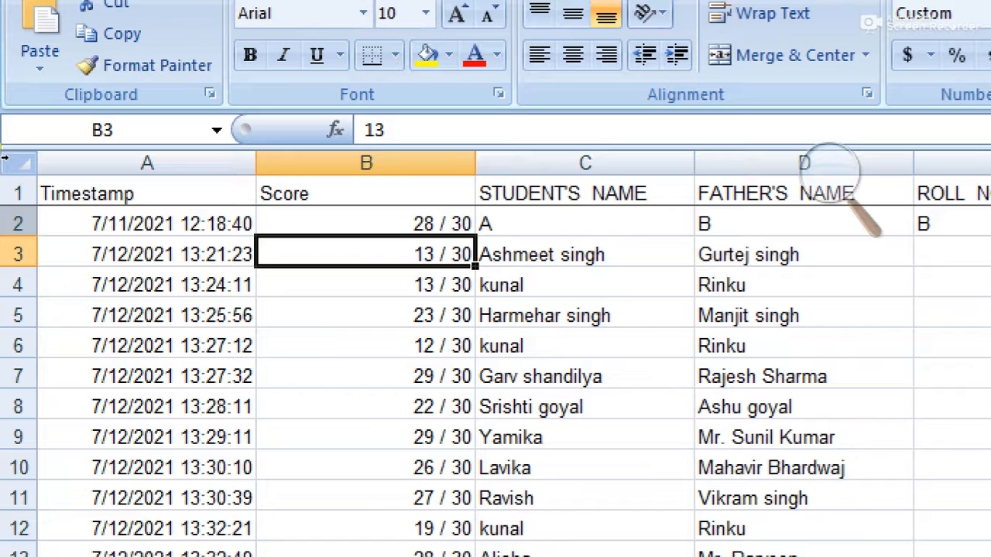
Step: Select the whole of row 2, the test entry
{"action": "left_click", "coordinate": [18, 224]}
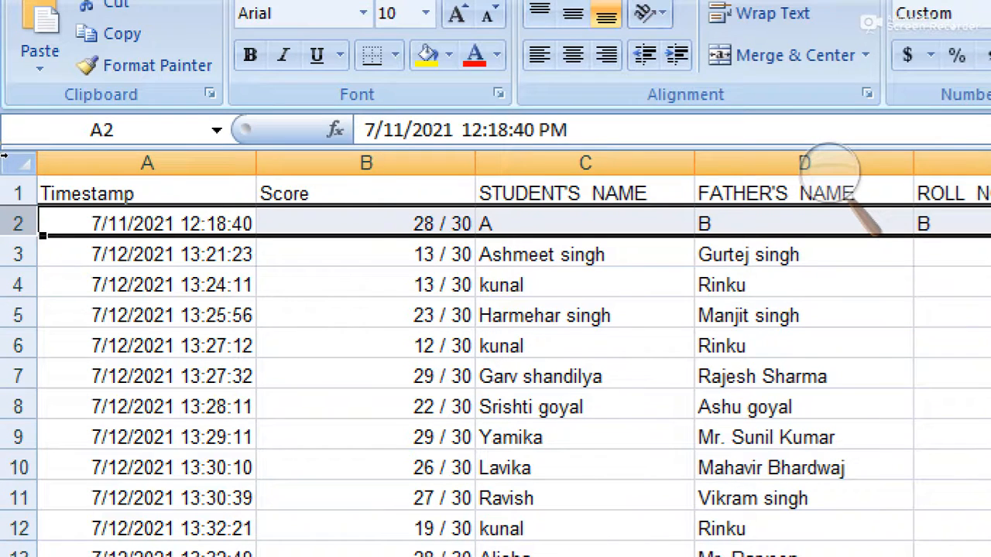
Step: Delete row 2, the test response with placeholder answers
{"action": "right_click", "coordinate": [20, 221]}
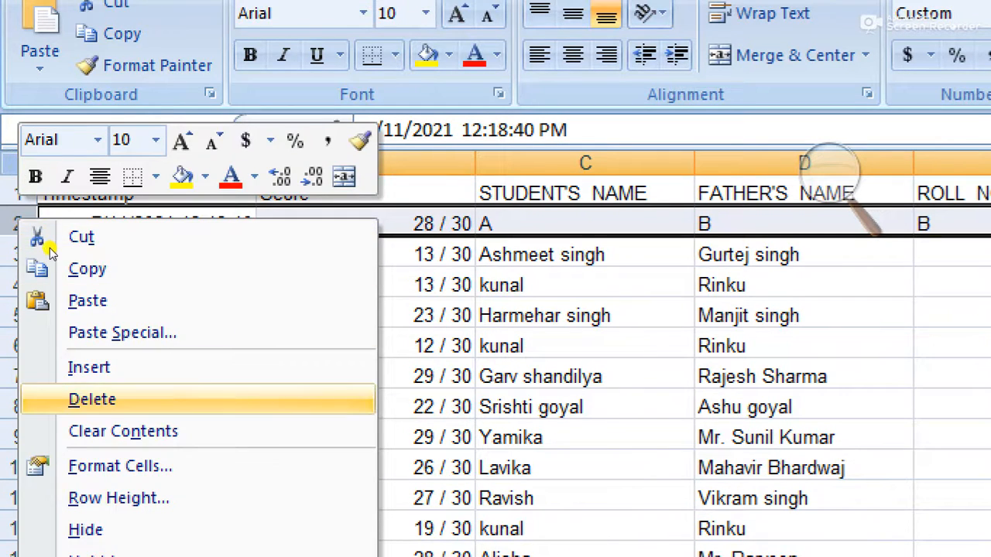
{"action": "left_click", "coordinate": [92, 398]}
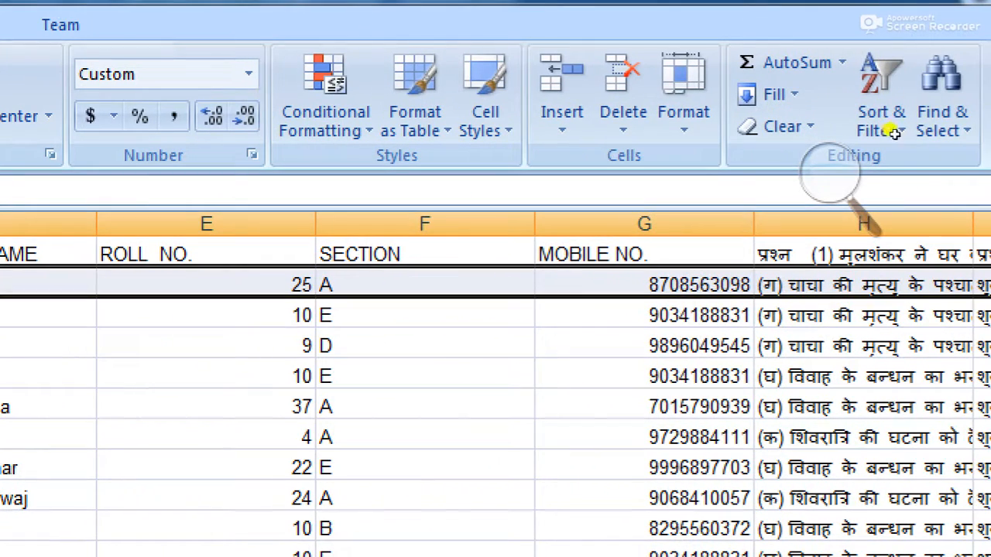
Step: Delete columns G through AN, from MOBILE NO. across all question-answer columns
{"action": "key", "text": "Right"}
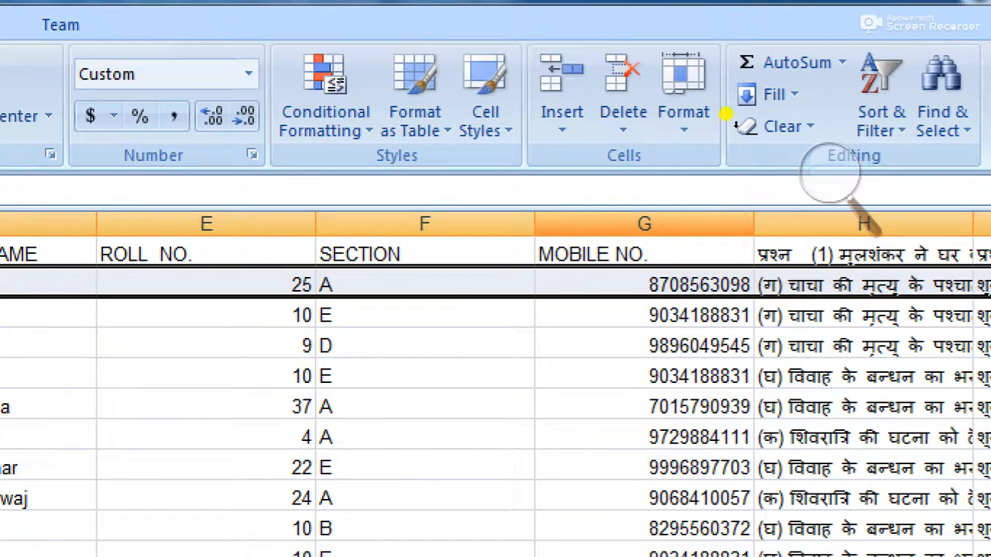
{"action": "key", "text": "ctrl+space"}
{"action": "key", "text": "shift+Right"}
{"action": "key", "text": "shift+Right"}
{"action": "key", "text": "shift+Right"}
{"action": "key", "text": "shift+Right"}
{"action": "key", "text": "shift+Right"}
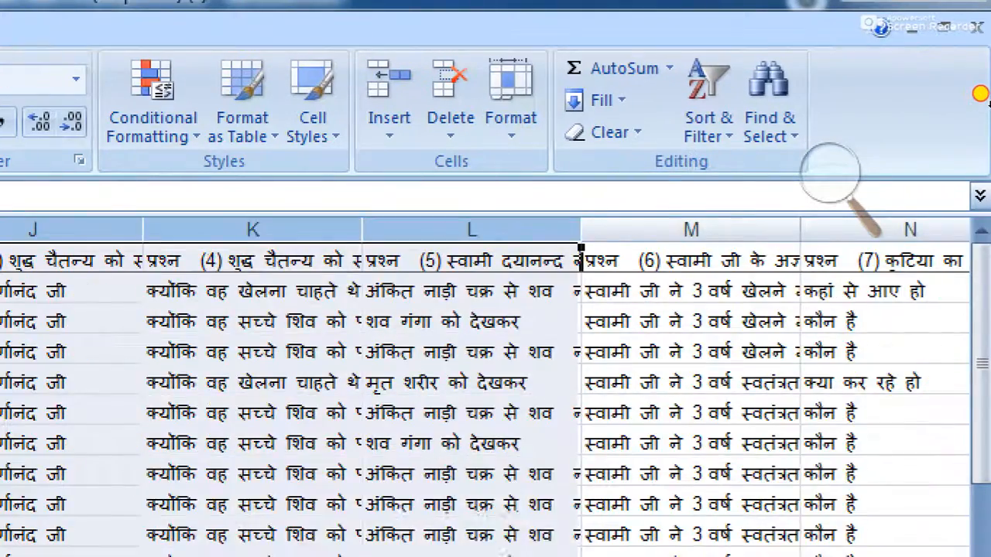
{"action": "key", "text": "shift+Right"}
{"action": "key", "text": "shift+Right"}
{"action": "key", "text": "shift+Right"}
{"action": "key", "text": "shift+Right"}
{"action": "key", "text": "shift+Right"}
{"action": "key", "text": "shift+Right"}
{"action": "key", "text": "shift+Right"}
{"action": "key", "text": "shift+Right"}
{"action": "key", "text": "shift+Right"}
{"action": "key", "text": "shift+Right"}
{"action": "key", "text": "shift+Right"}
{"action": "key", "text": "shift+Right"}
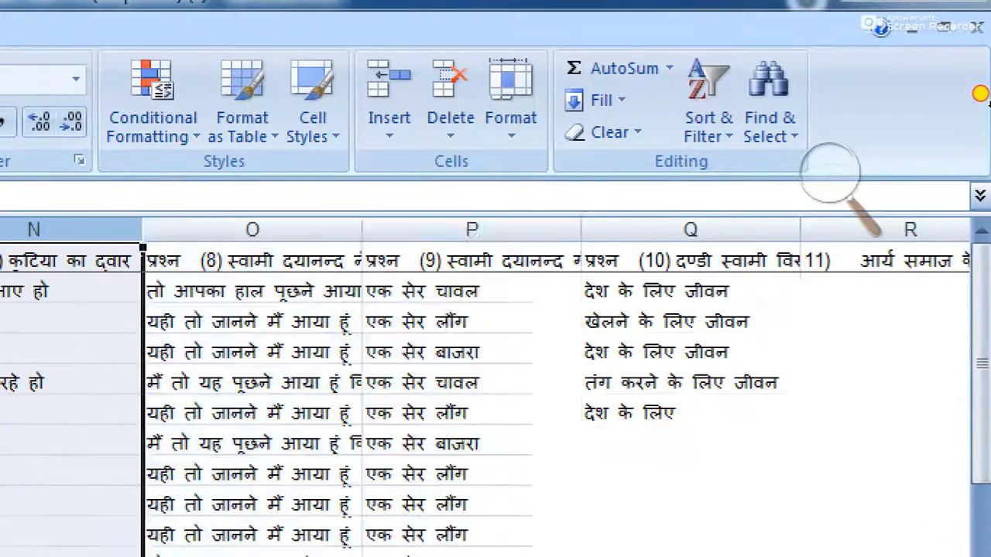
{"action": "key", "text": "shift+Right"}
{"action": "key", "text": "shift+Right"}
{"action": "key", "text": "shift+Right"}
{"action": "key", "text": "shift+Right"}
{"action": "key", "text": "shift+Right"}
{"action": "key", "text": "shift+Right"}
{"action": "key", "text": "shift+Right"}
{"action": "key", "text": "shift+Right"}
{"action": "key", "text": "shift+Right"}
{"action": "key", "text": "shift+Right"}
{"action": "key", "text": "shift+Right"}
{"action": "key", "text": "shift+Right"}
{"action": "key", "text": "shift+Right"}
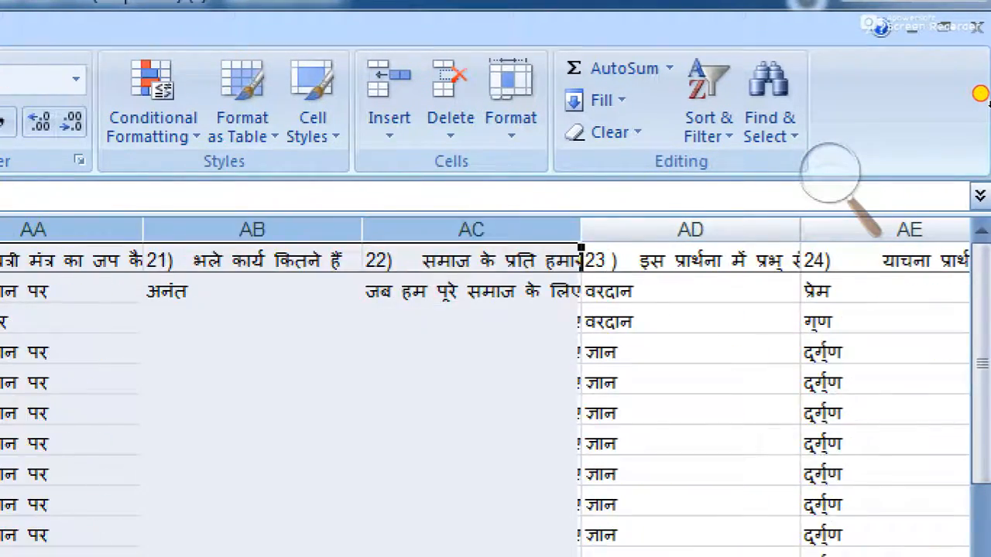
{"action": "key", "text": "shift+Right"}
{"action": "key", "text": "shift+Right"}
{"action": "key", "text": "shift+Right"}
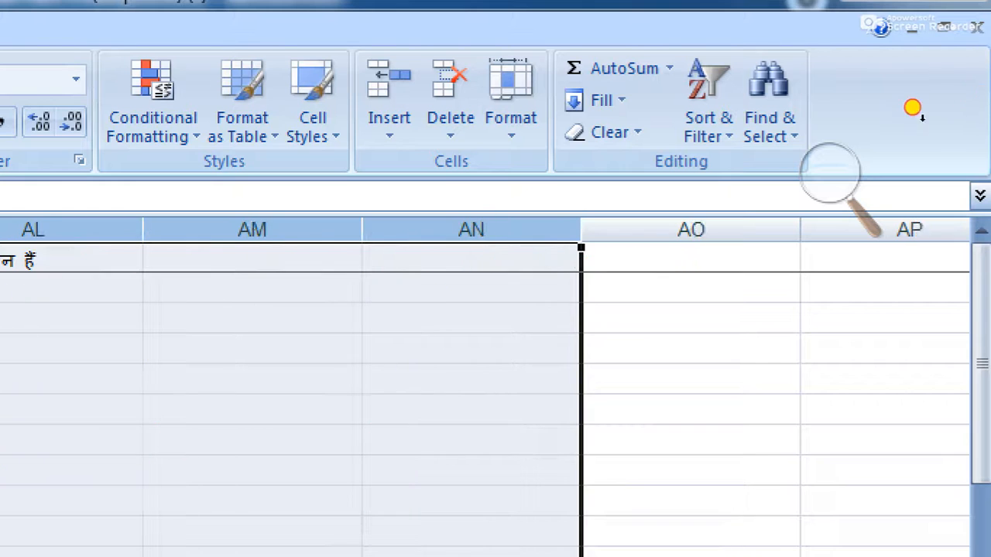
{"action": "key", "text": "shift+F10"}
{"action": "key", "text": "Down"}
{"action": "key", "text": "Down"}
{"action": "key", "text": "Down"}
{"action": "key", "text": "Down"}
{"action": "key", "text": "Down"}
{"action": "key", "text": "Down"}
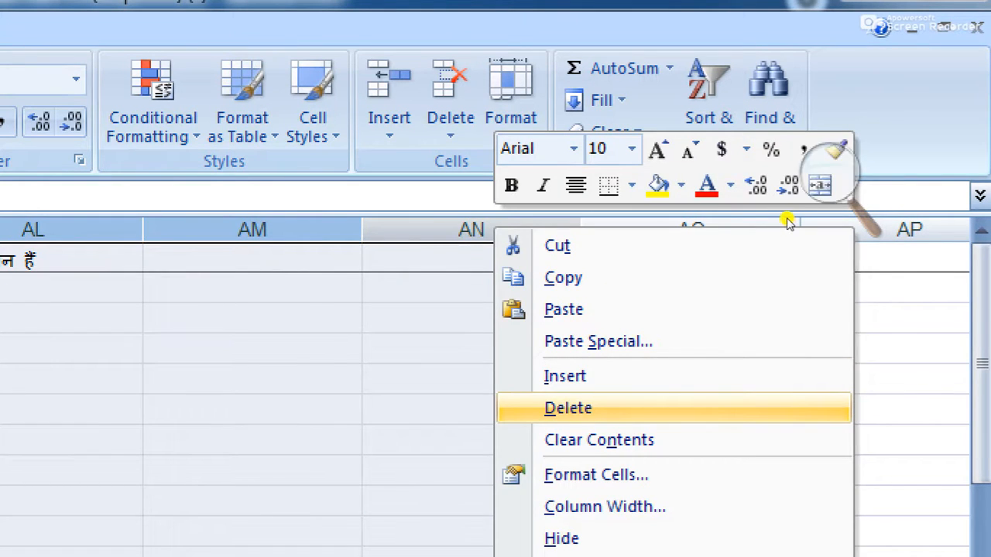
{"action": "key", "text": "Return"}
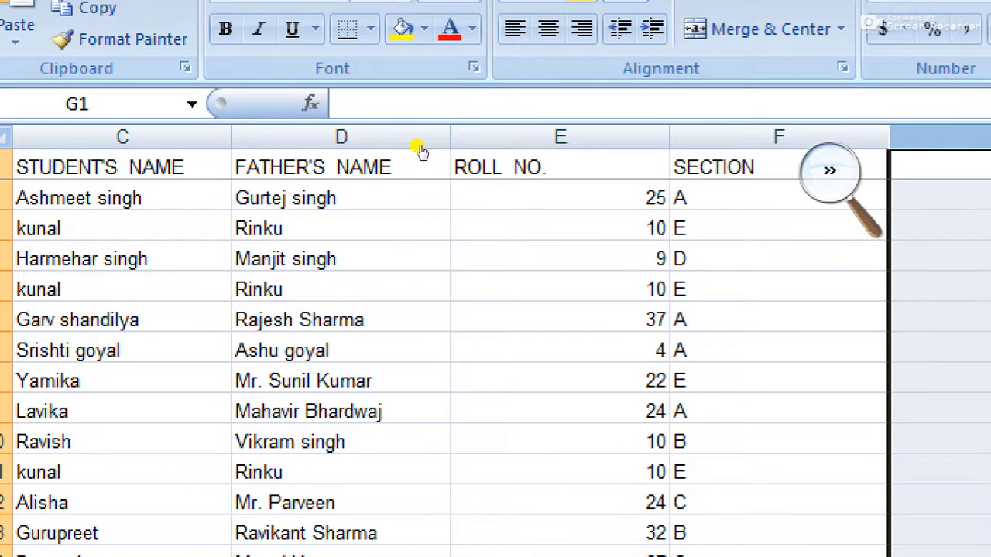
Step: Select columns E and F (ROLL NO. and SECTION) and copy them
{"action": "left_click", "coordinate": [421, 148]}
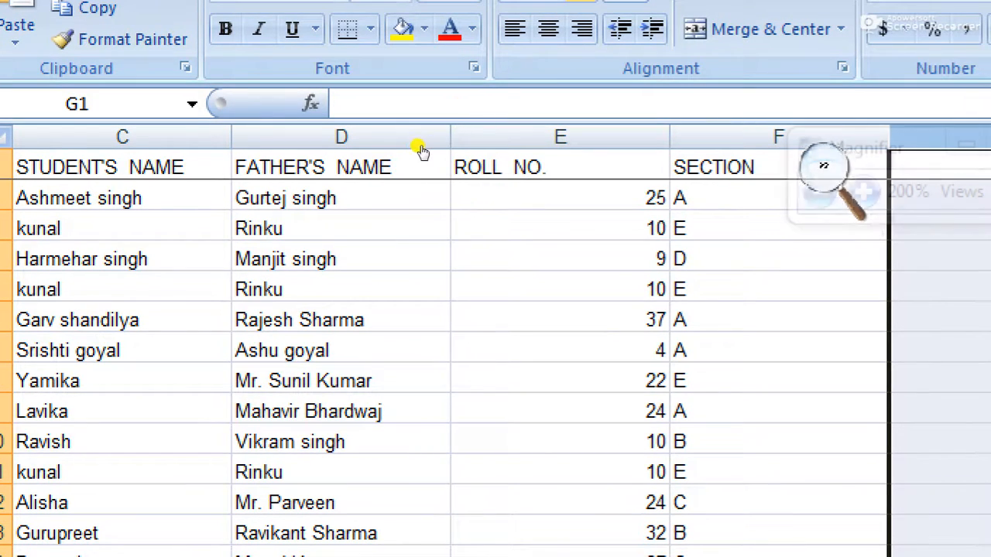
{"action": "left_click", "coordinate": [424, 160]}
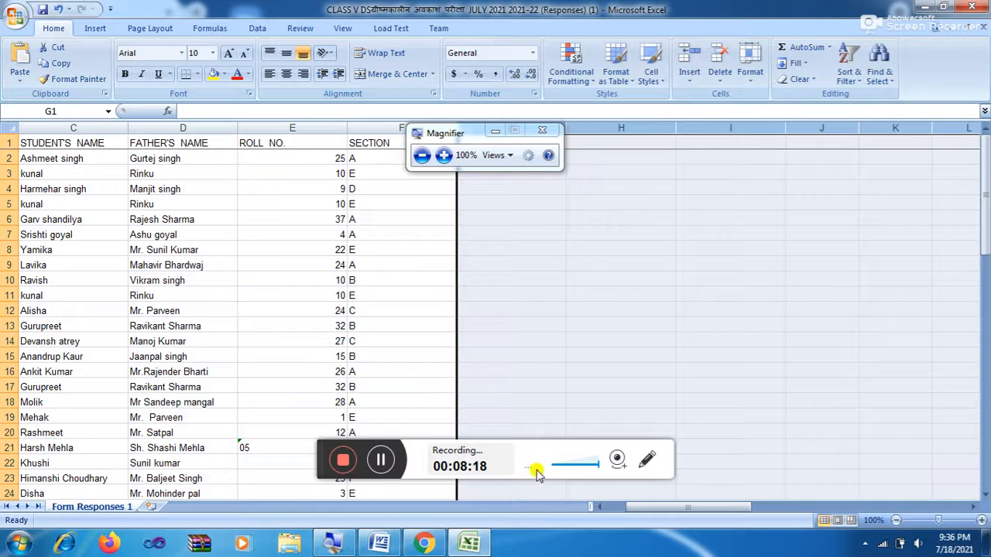
{"action": "left_click", "coordinate": [596, 508]}
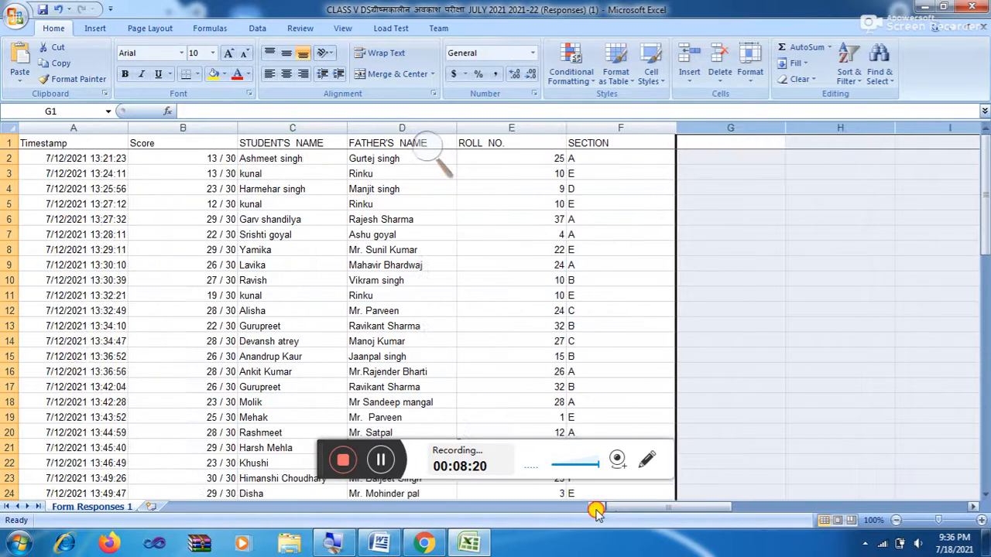
{"action": "left_click", "coordinate": [424, 151]}
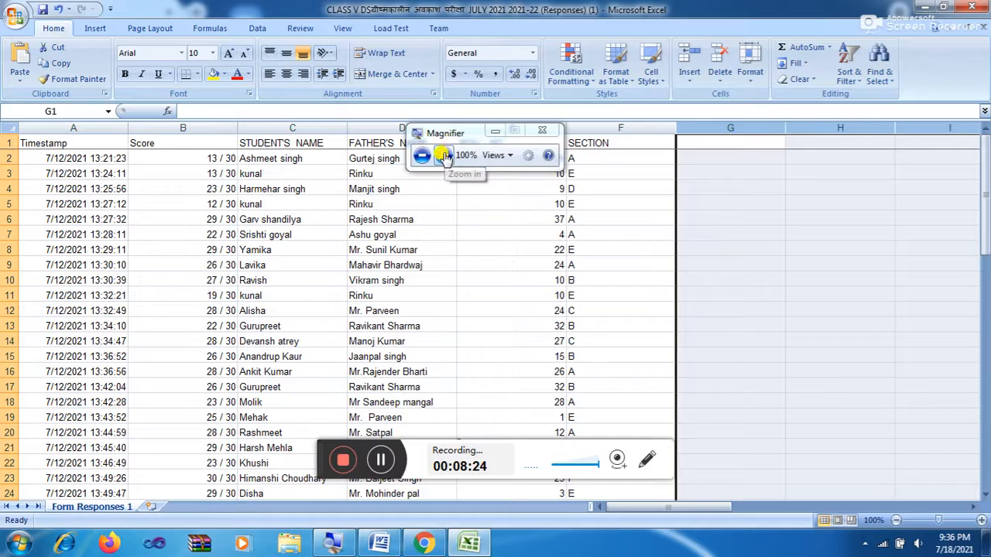
{"action": "left_click", "coordinate": [447, 154]}
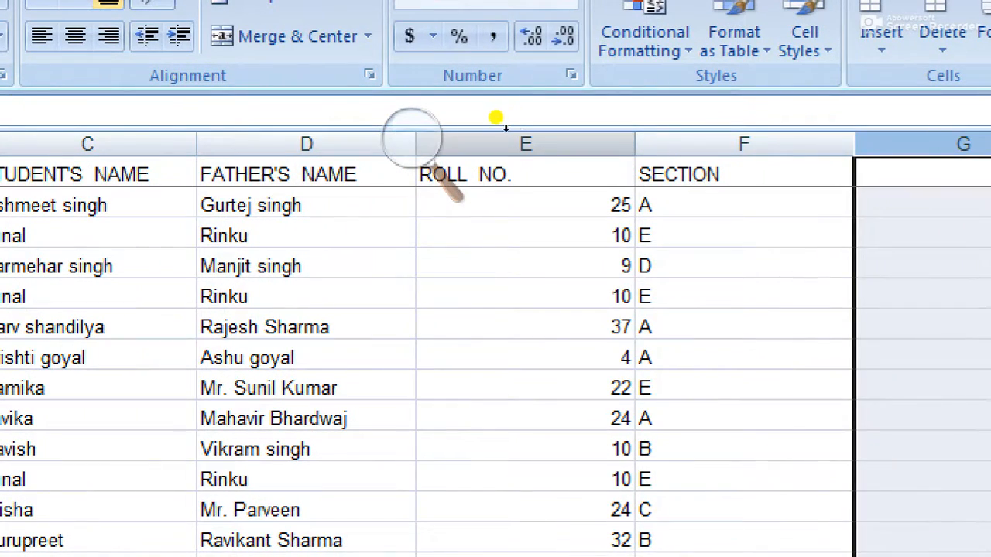
{"action": "left_click_drag", "start_coordinate": [505, 124], "coordinate": [601, 129]}
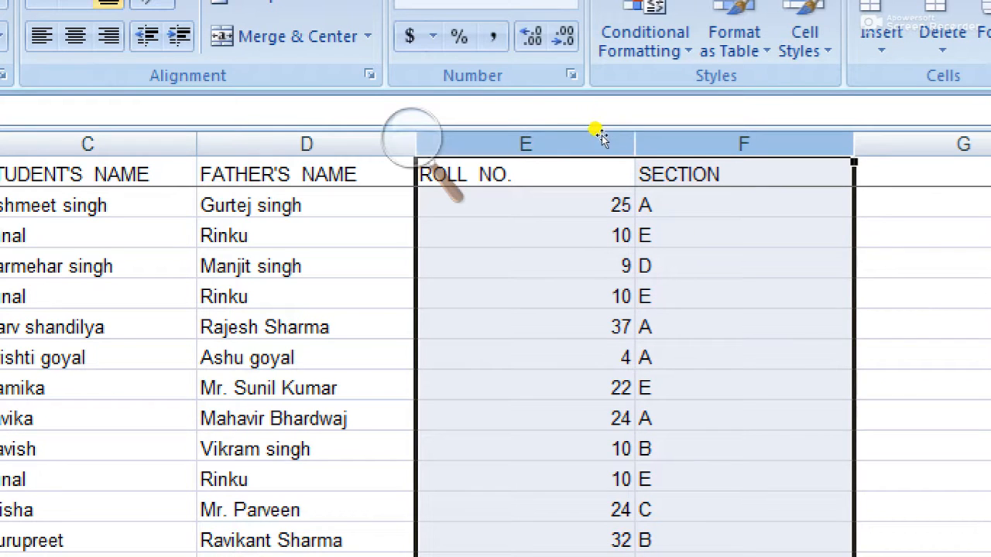
{"action": "left_click", "coordinate": [655, 233]}
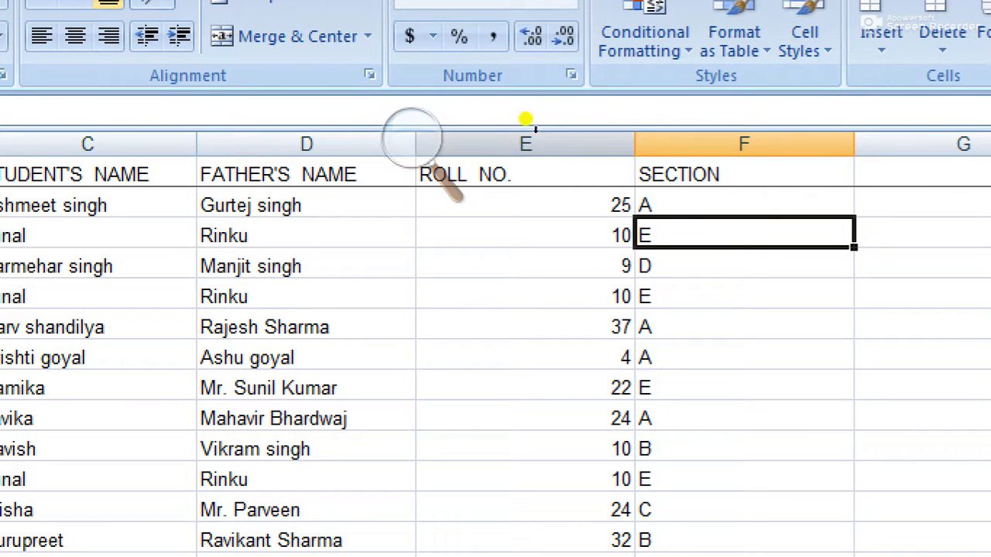
{"action": "left_click_drag", "start_coordinate": [477, 115], "coordinate": [588, 133]}
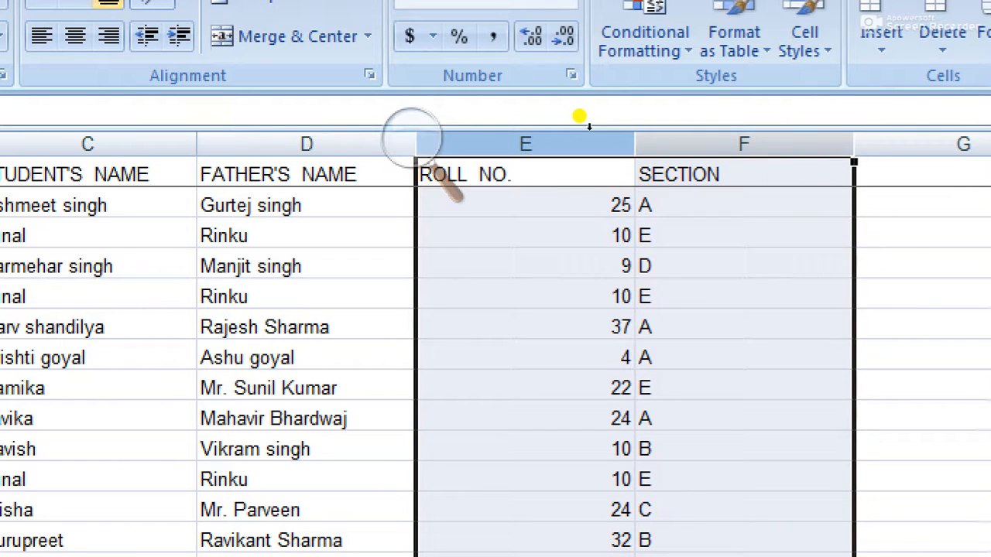
{"action": "right_click", "coordinate": [590, 134]}
{"action": "key", "text": "Down"}
{"action": "key", "text": "Down"}
{"action": "key", "text": "Up"}
{"action": "key", "text": "Down"}
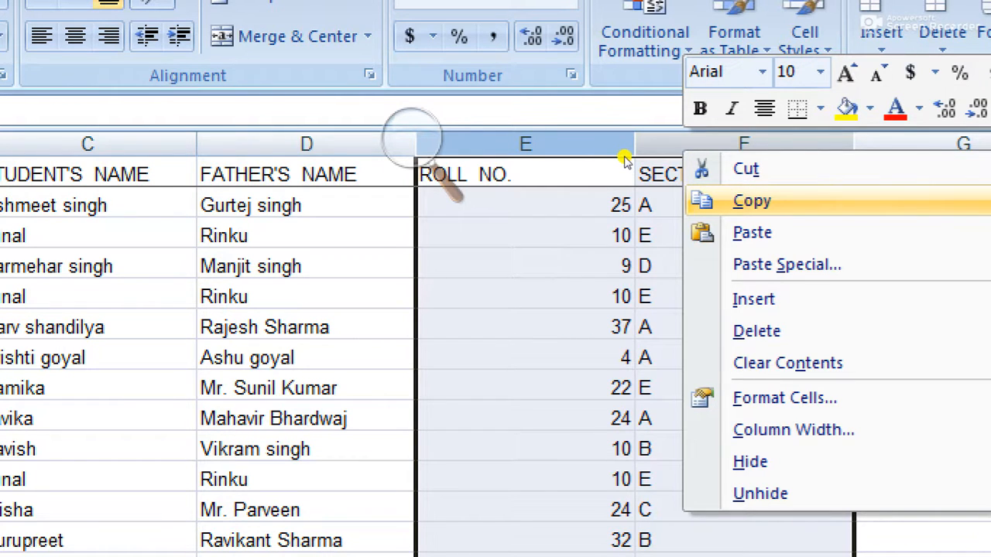
{"action": "key", "text": "Return"}
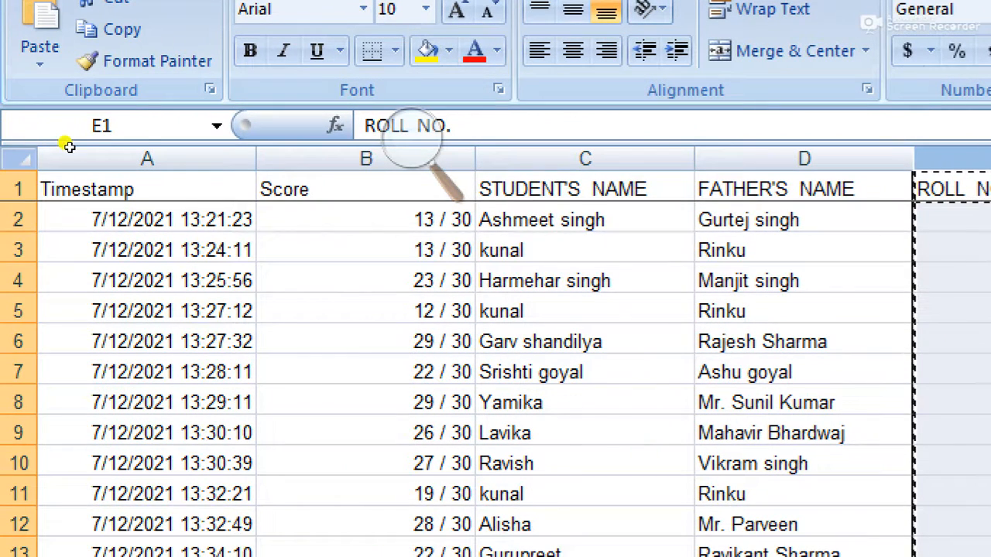
Step: Insert the copied ROLL NO. and SECTION columns before Score as columns B–C, centred
{"action": "left_click", "coordinate": [366, 159]}
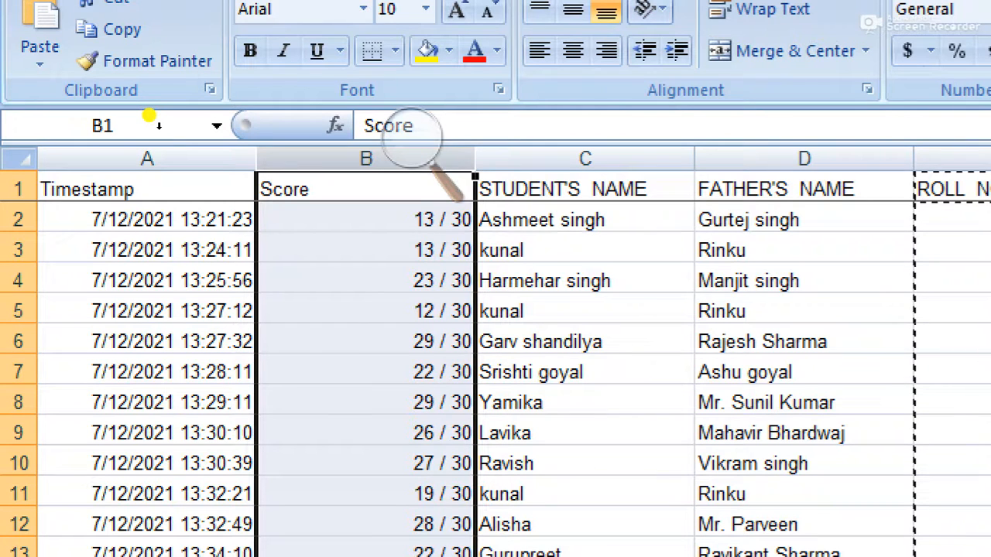
{"action": "right_click", "coordinate": [321, 162]}
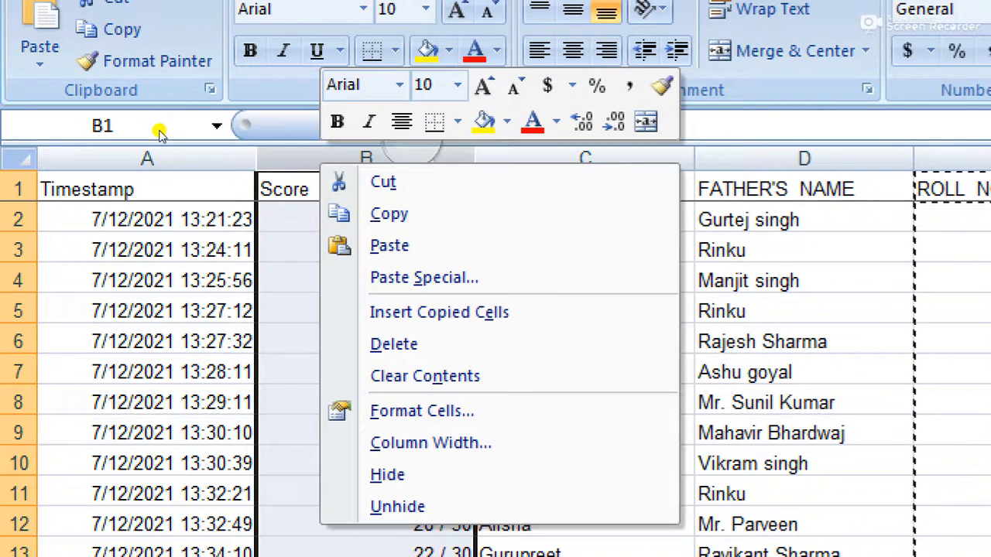
{"action": "key", "text": "Down"}
{"action": "key", "text": "Down"}
{"action": "key", "text": "Down"}
{"action": "key", "text": "Down"}
{"action": "key", "text": "Down"}
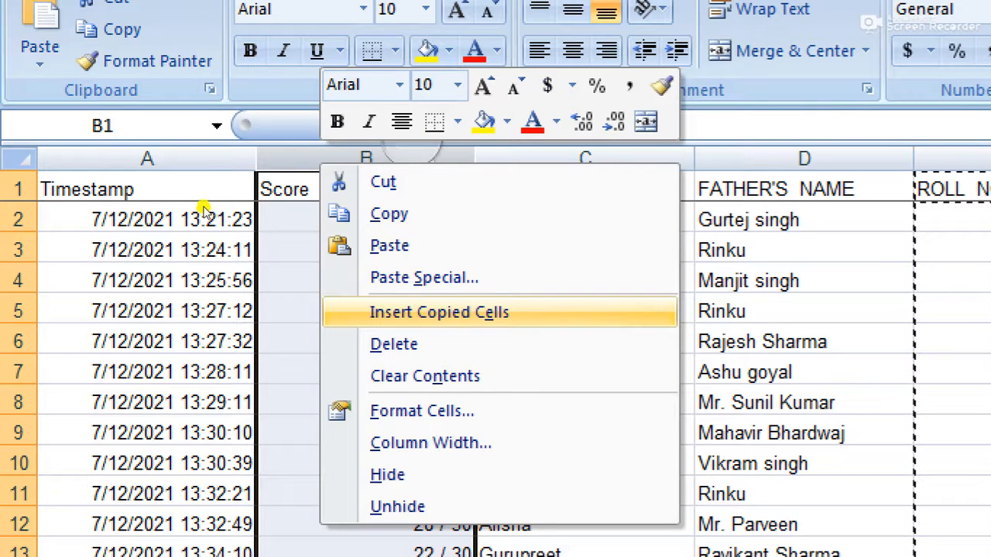
{"action": "key", "text": "Return"}
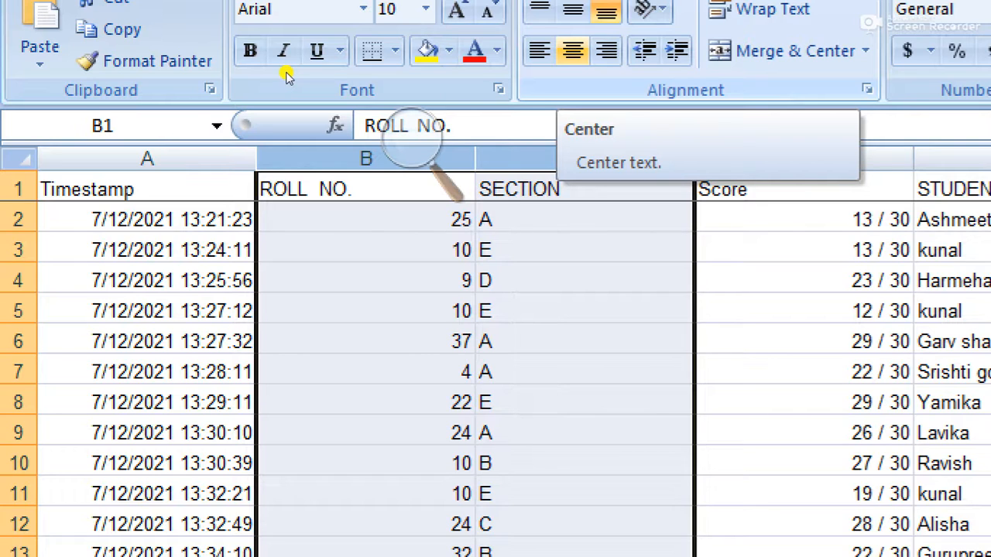
{"action": "left_click", "coordinate": [573, 50]}
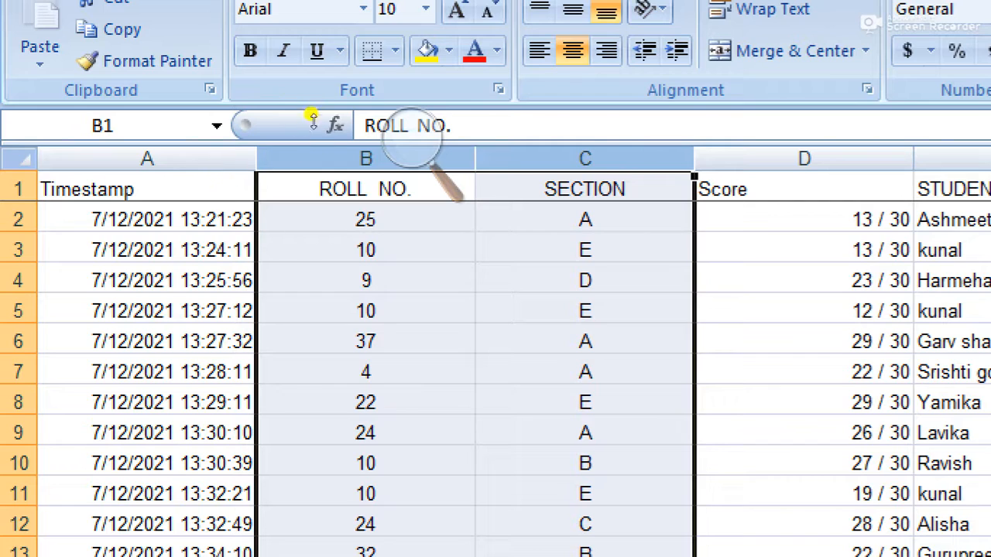
{"action": "left_click", "coordinate": [580, 159]}
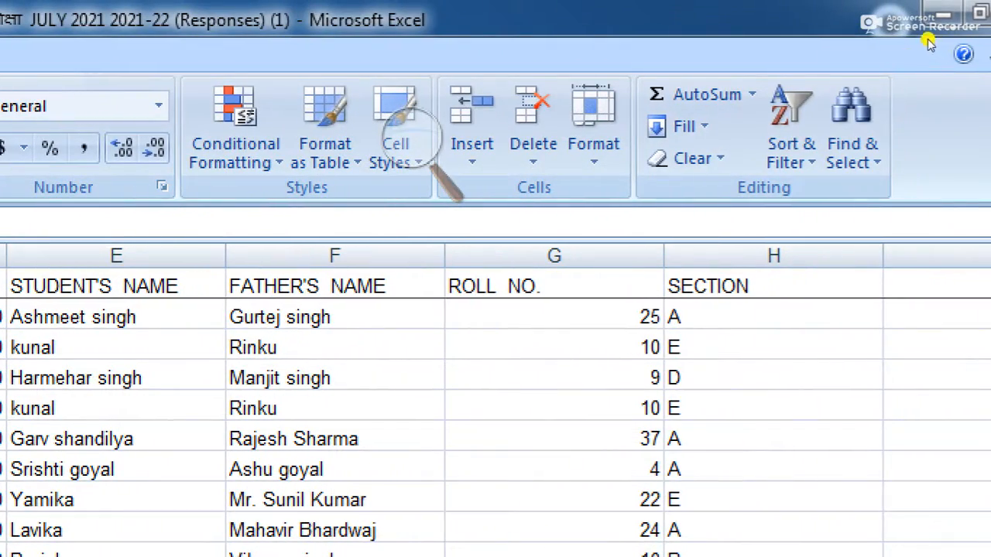
Step: Sort column C (SECTION) A to Z, expanding the selection so each row stays together
{"action": "left_click", "coordinate": [854, 80]}
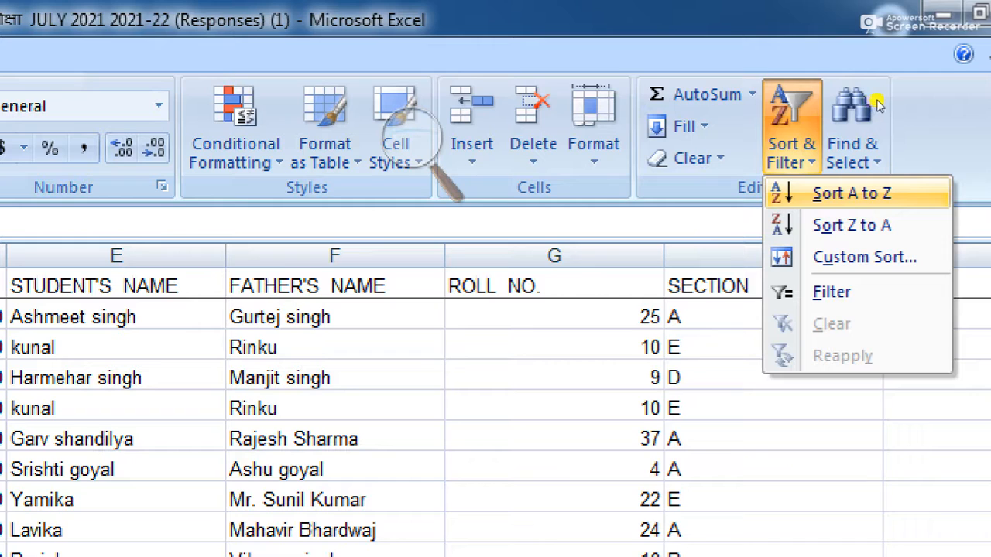
{"action": "left_click", "coordinate": [879, 99]}
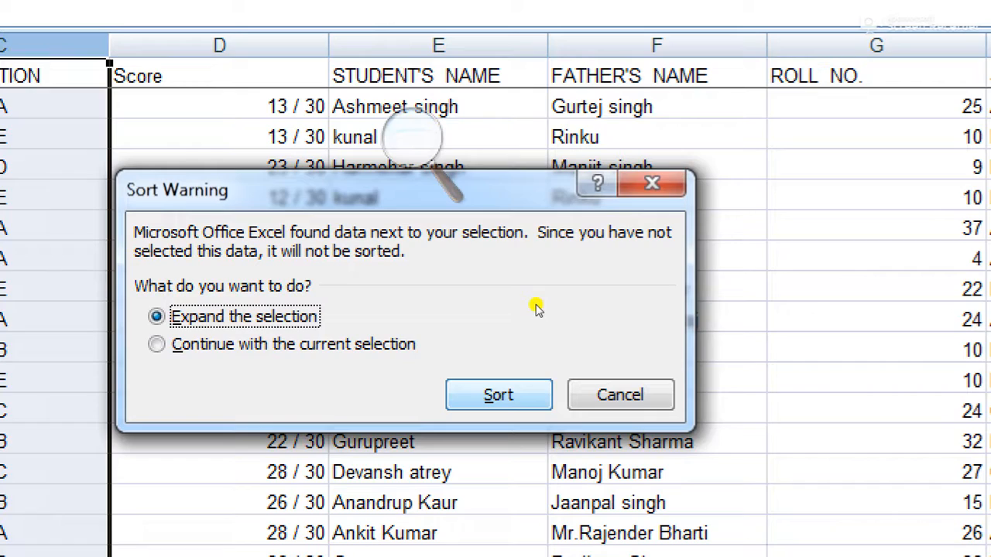
{"action": "key", "text": "Return"}
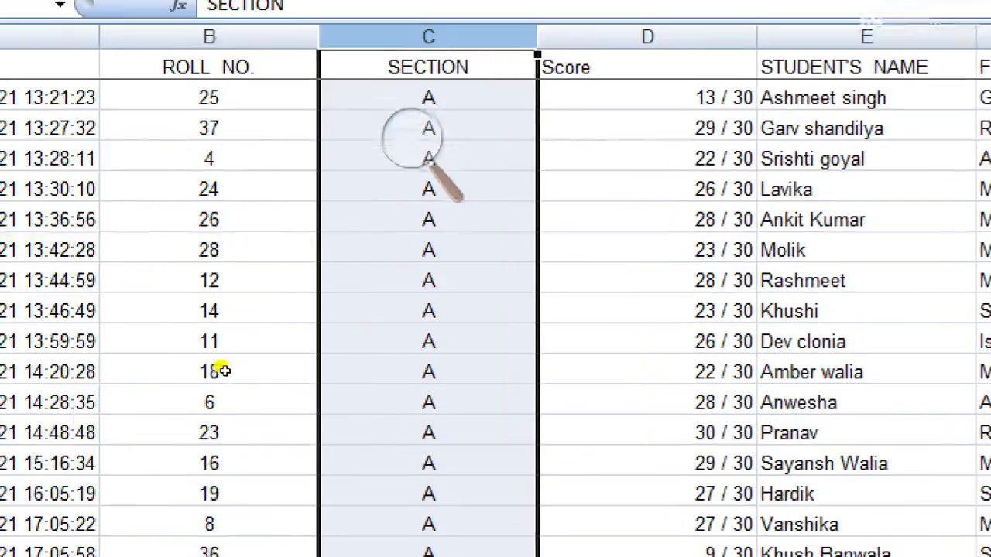
{"action": "scroll", "coordinate": [294, 275], "scroll_direction": "down", "scroll_amount": 12}
{"action": "scroll", "coordinate": [287, 287], "scroll_direction": "up", "scroll_amount": 12}
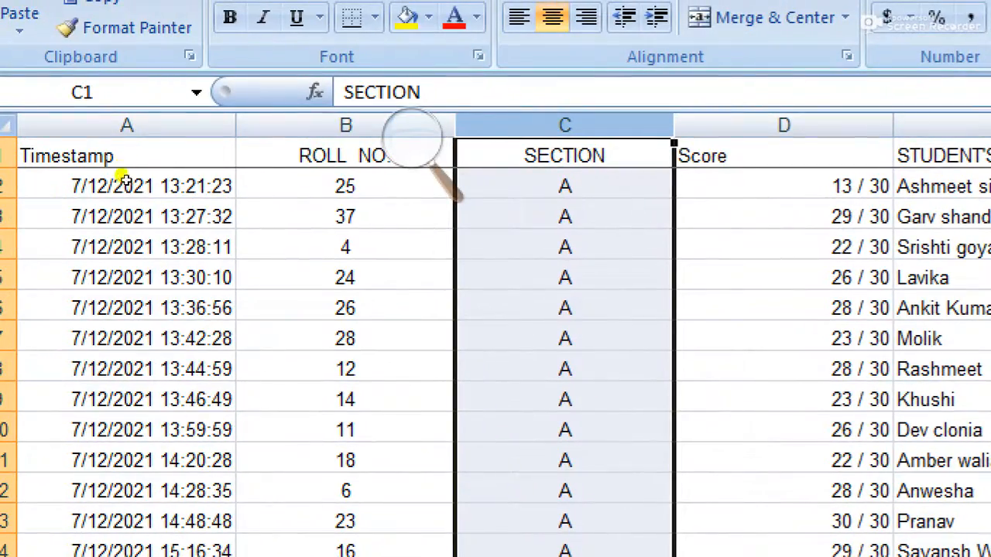
Step: Delete the Timestamp column and narrow the ROLL NO. and SECTION columns to fit
{"action": "left_click", "coordinate": [60, 125]}
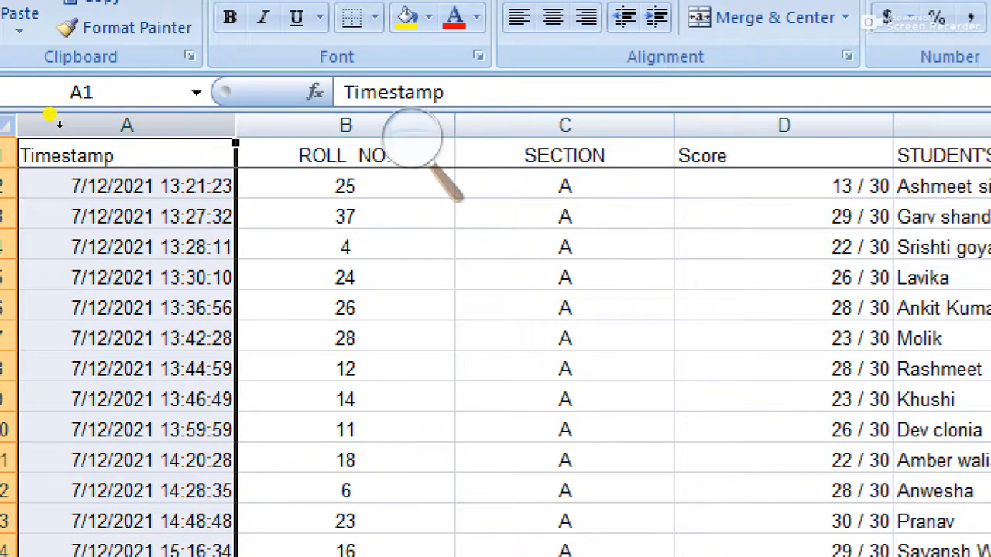
{"action": "right_click", "coordinate": [58, 126]}
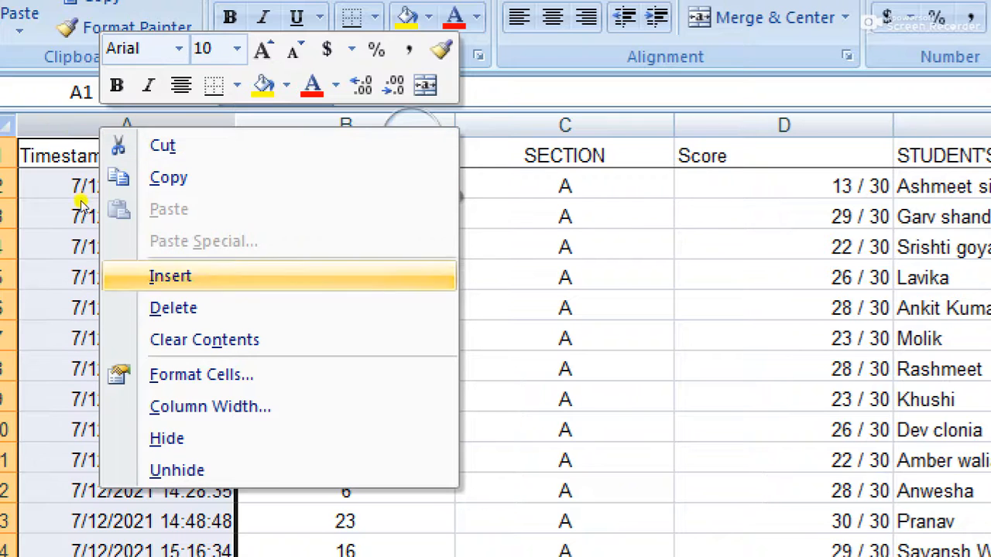
{"action": "key", "text": "Return"}
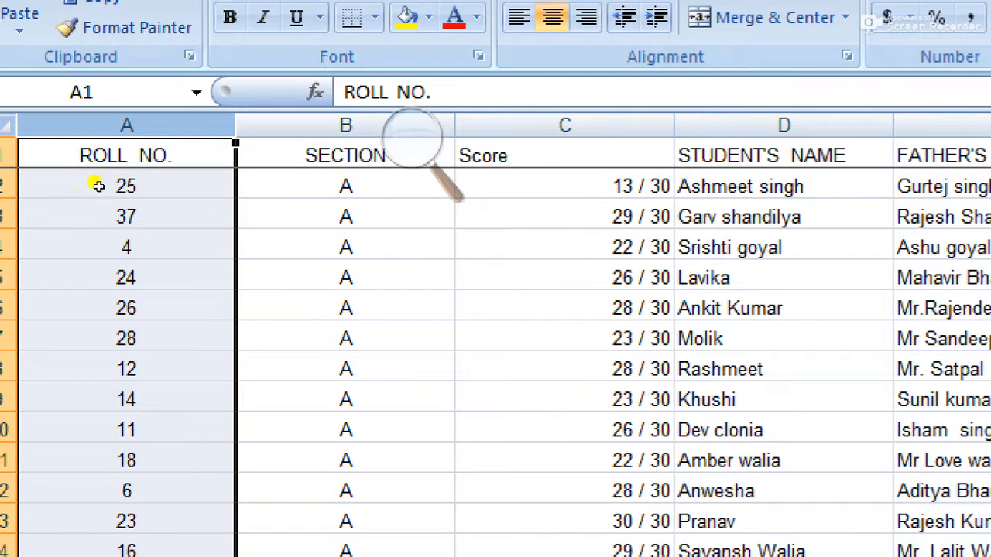
{"action": "left_click_drag", "start_coordinate": [126, 125], "coordinate": [60, 123]}
{"action": "left_click_drag", "start_coordinate": [170, 124], "coordinate": [111, 124]}
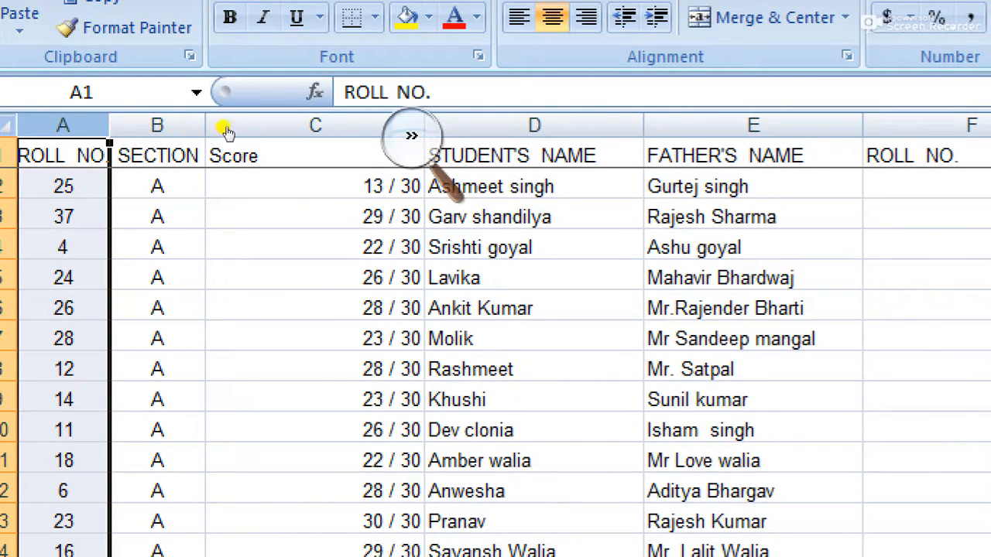
Step: Centre the Score column's values and narrow the column to fit them
{"action": "left_click", "coordinate": [297, 125]}
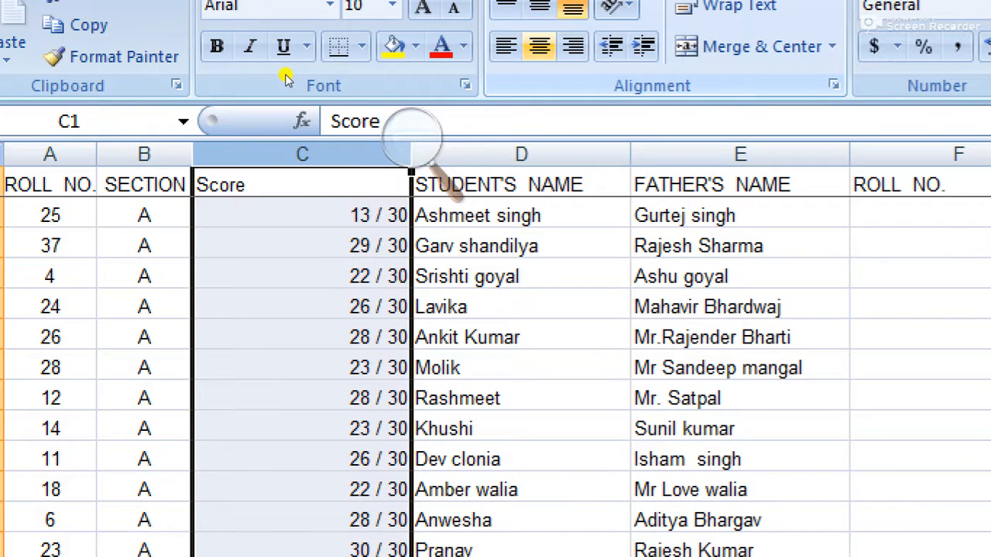
{"action": "left_click", "coordinate": [540, 46]}
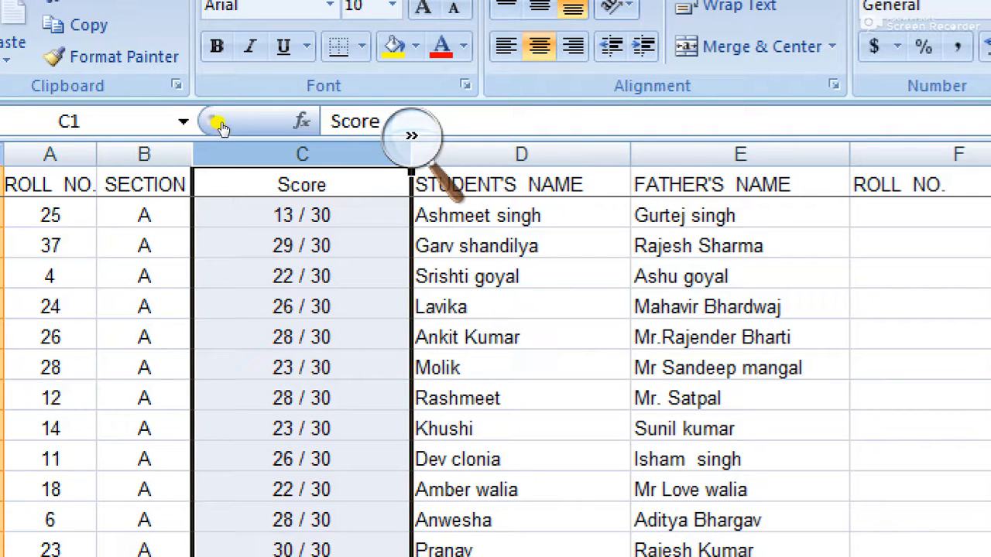
{"action": "left_click", "coordinate": [412, 137]}
{"action": "left_click_drag", "start_coordinate": [465, 115], "coordinate": [673, 108]}
{"action": "left_click_drag", "start_coordinate": [411, 155], "coordinate": [270, 155]}
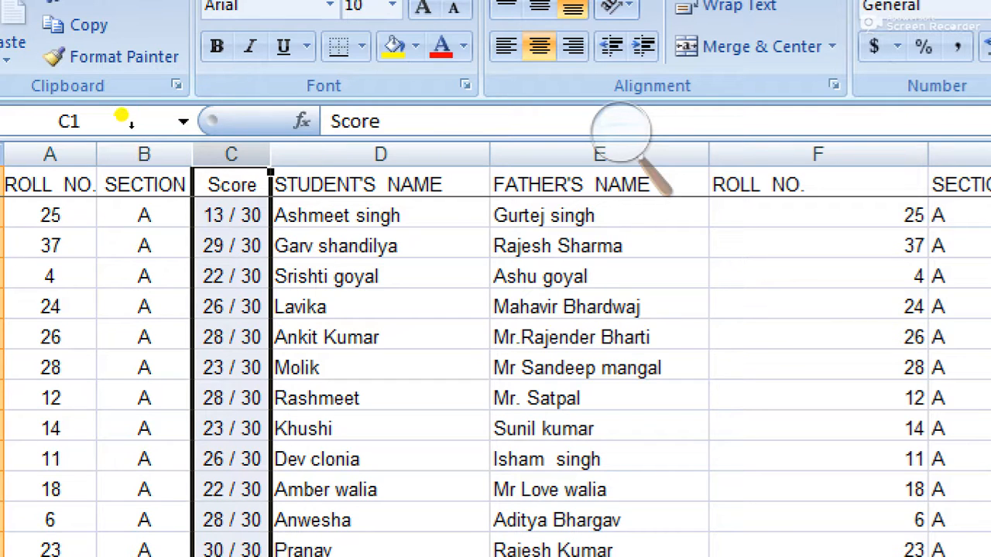
Step: Copy column C (Score), insert it as column F, then select the section A student rows
{"action": "right_click", "coordinate": [232, 157]}
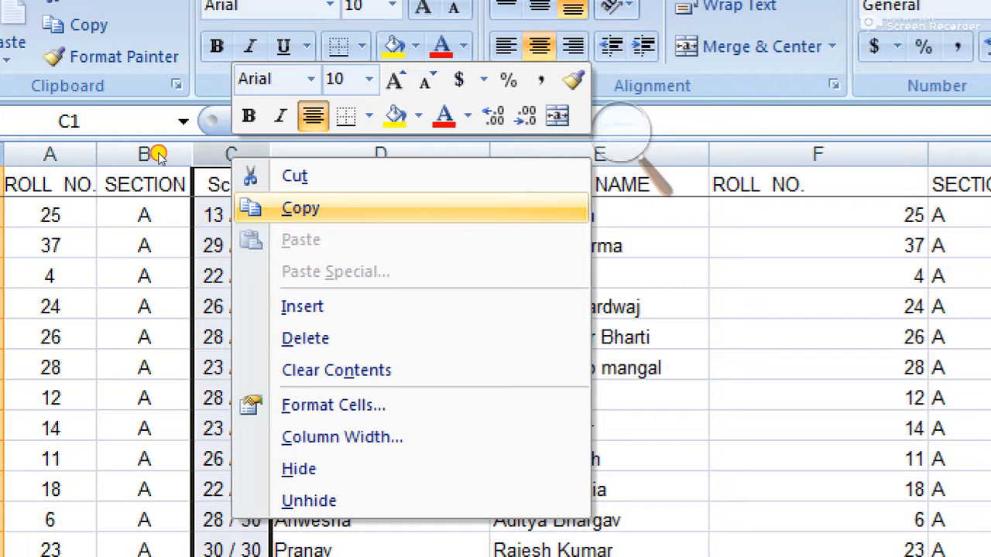
{"action": "left_click", "coordinate": [300, 208]}
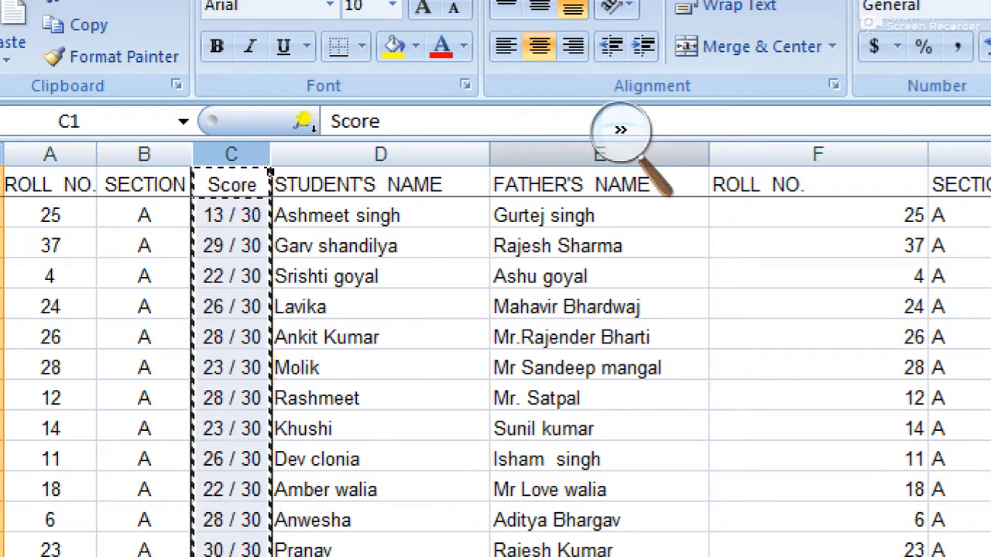
{"action": "left_click", "coordinate": [776, 155]}
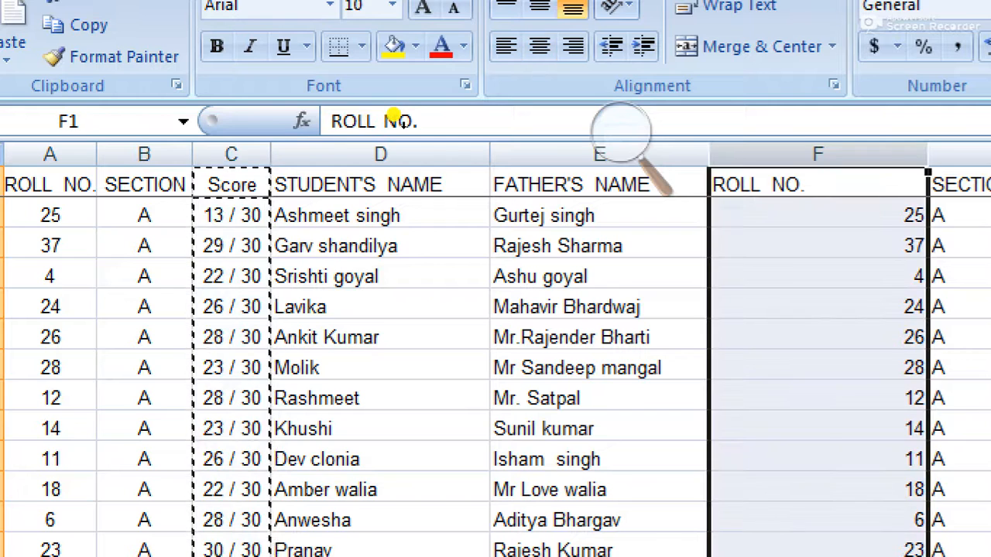
{"action": "right_click", "coordinate": [776, 157]}
{"action": "key", "text": "Down"}
{"action": "key", "text": "Down"}
{"action": "key", "text": "Down"}
{"action": "key", "text": "Down"}
{"action": "key", "text": "Down"}
{"action": "key", "text": "Return"}
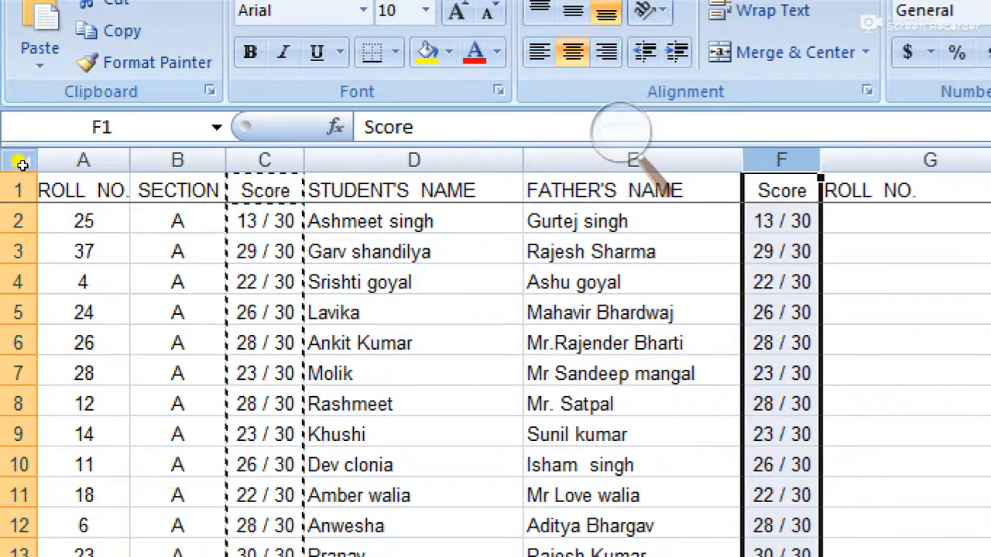
{"action": "left_click", "coordinate": [18, 221]}
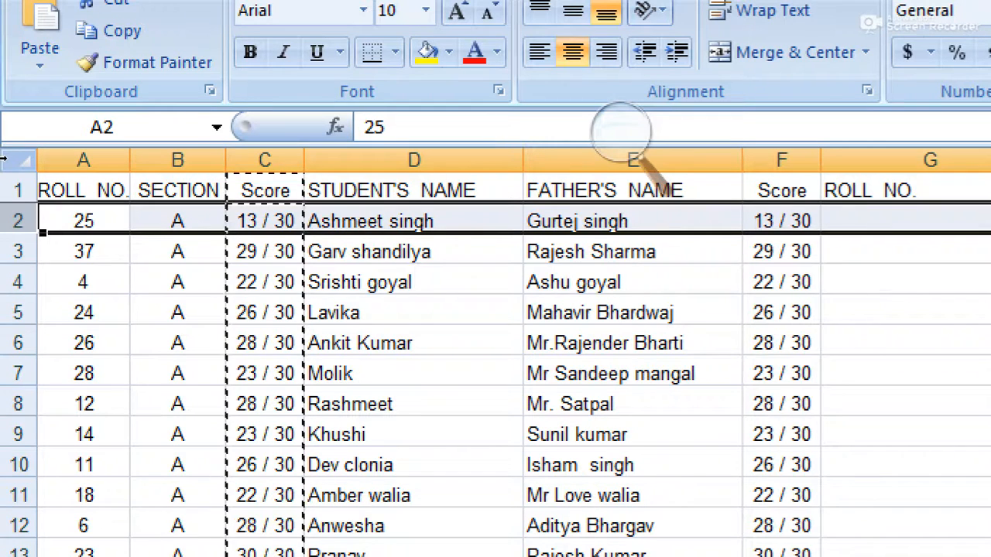
{"action": "left_click_drag", "start_coordinate": [17, 220], "coordinate": [17, 531]}
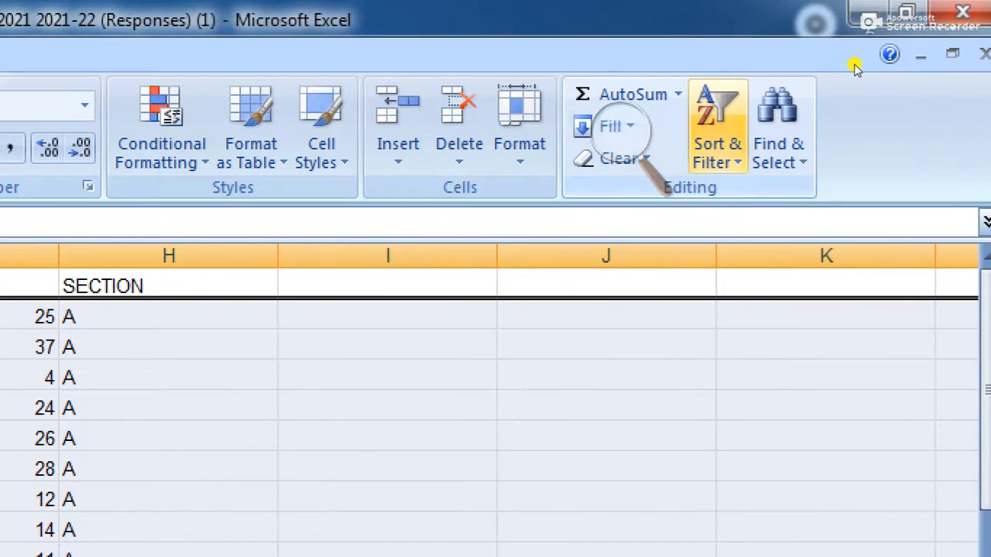
Step: Sort section A's sixteen rows (2–17) by roll number, smallest to largest
{"action": "left_click", "coordinate": [718, 130]}
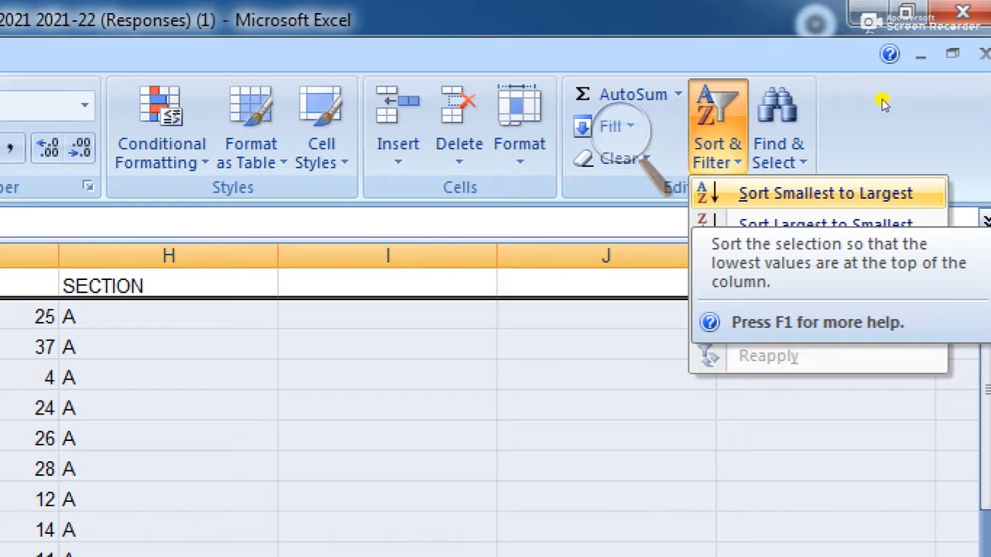
{"action": "left_click", "coordinate": [825, 193]}
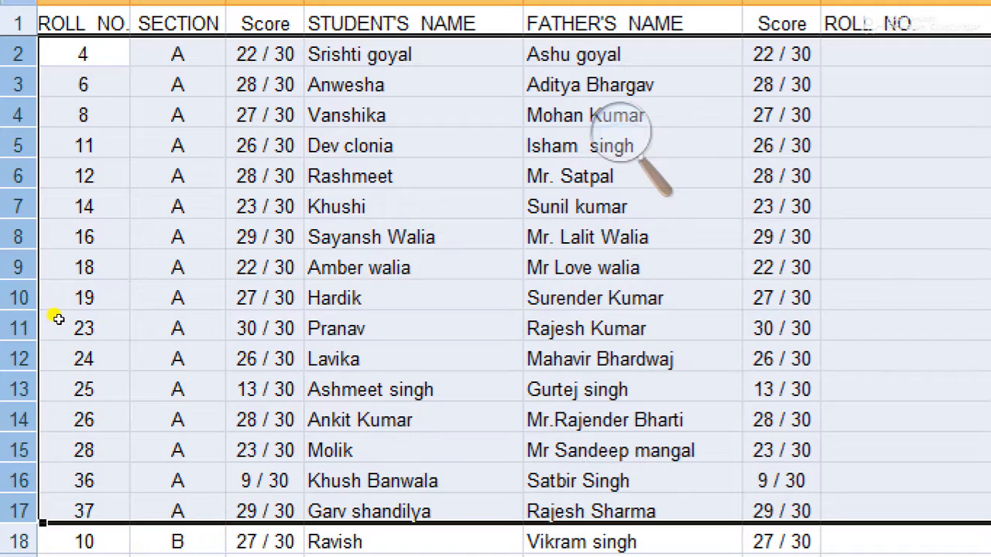
{"action": "scroll", "coordinate": [58, 319], "scroll_direction": "down", "scroll_amount": 3}
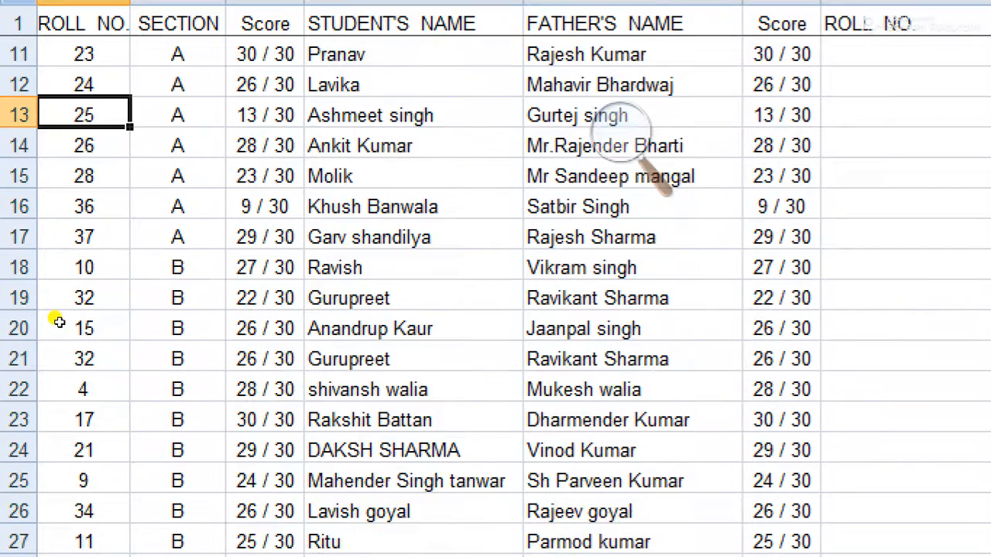
{"action": "scroll", "coordinate": [60, 323], "scroll_direction": "down", "scroll_amount": 1}
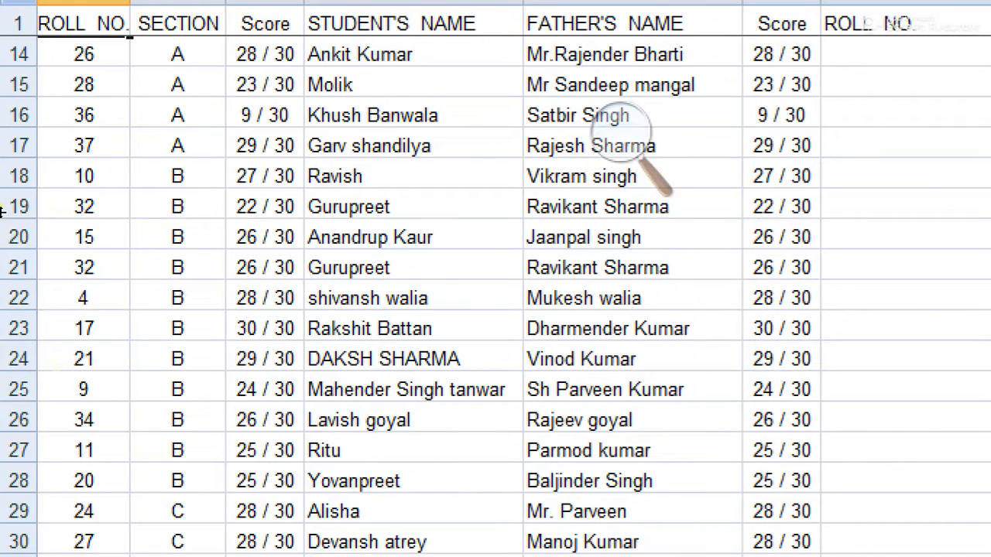
Step: Sort rows 18–28 (section B) by roll number ascending, from 4 to 34
{"action": "left_click_drag", "start_coordinate": [5, 218], "coordinate": [8, 486]}
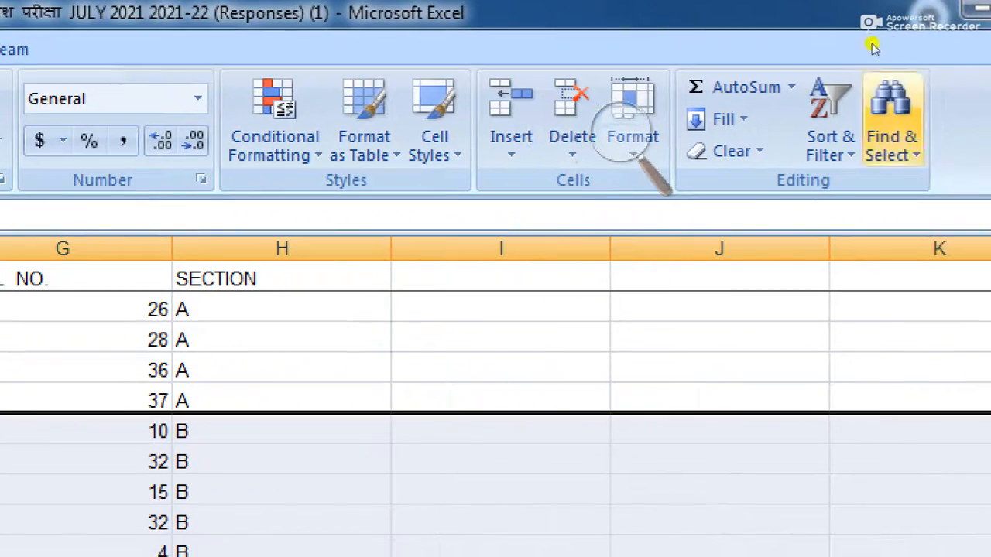
{"action": "left_click", "coordinate": [850, 72]}
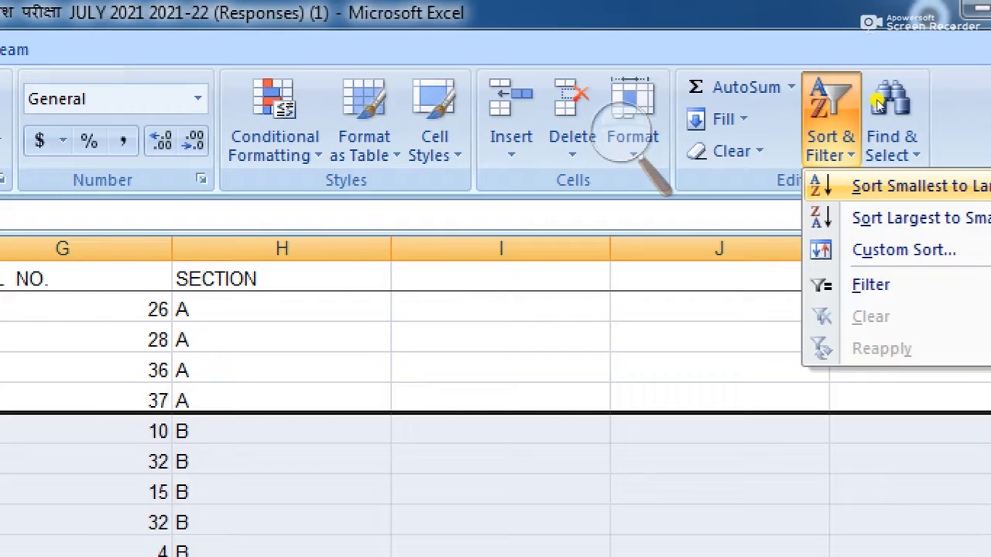
{"action": "left_click", "coordinate": [890, 185]}
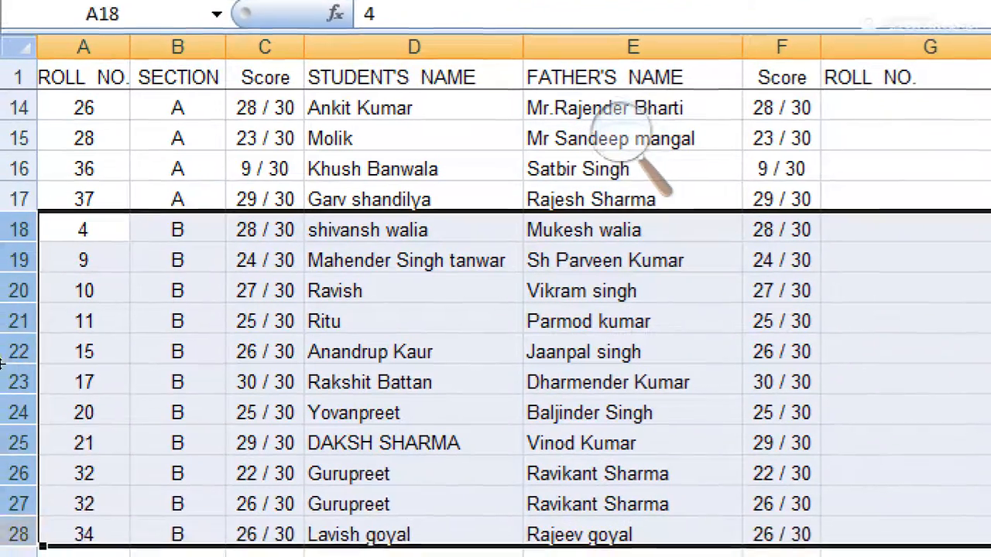
{"action": "scroll", "coordinate": [495, 310], "scroll_direction": "down", "scroll_amount": 5}
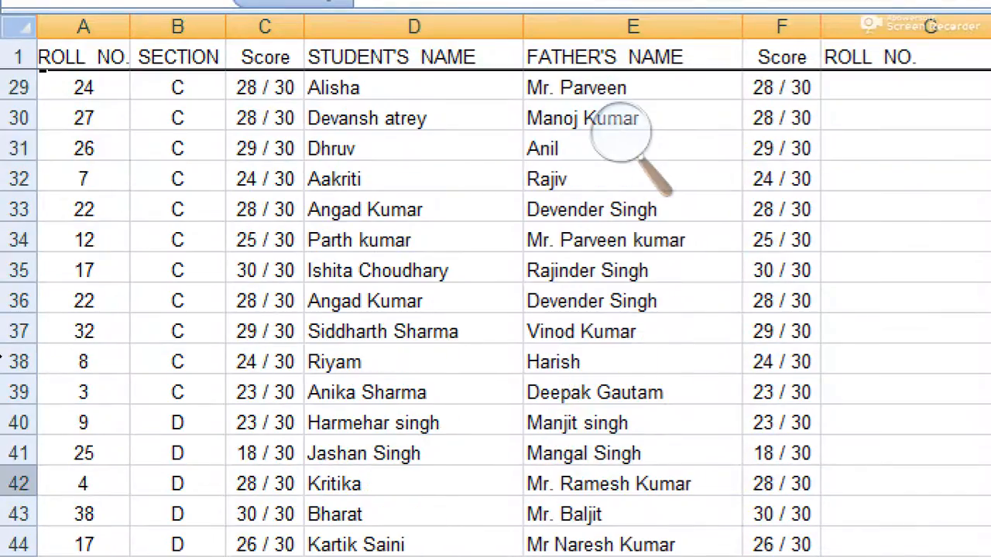
{"action": "scroll", "coordinate": [19, 333], "scroll_direction": "up", "scroll_amount": 1}
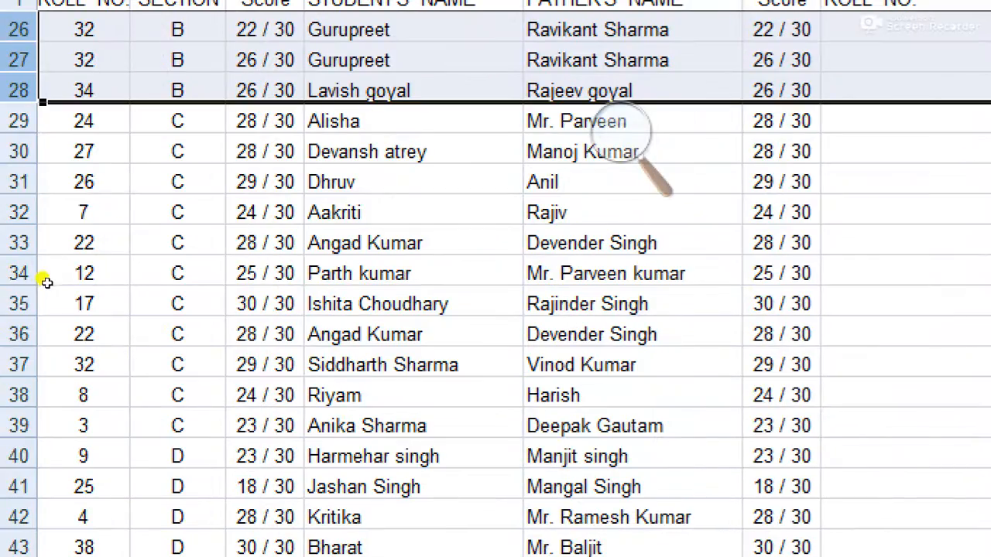
Step: Sort the section C rows by roll number, smallest to largest
{"action": "left_click_drag", "start_coordinate": [19, 121], "coordinate": [17, 426]}
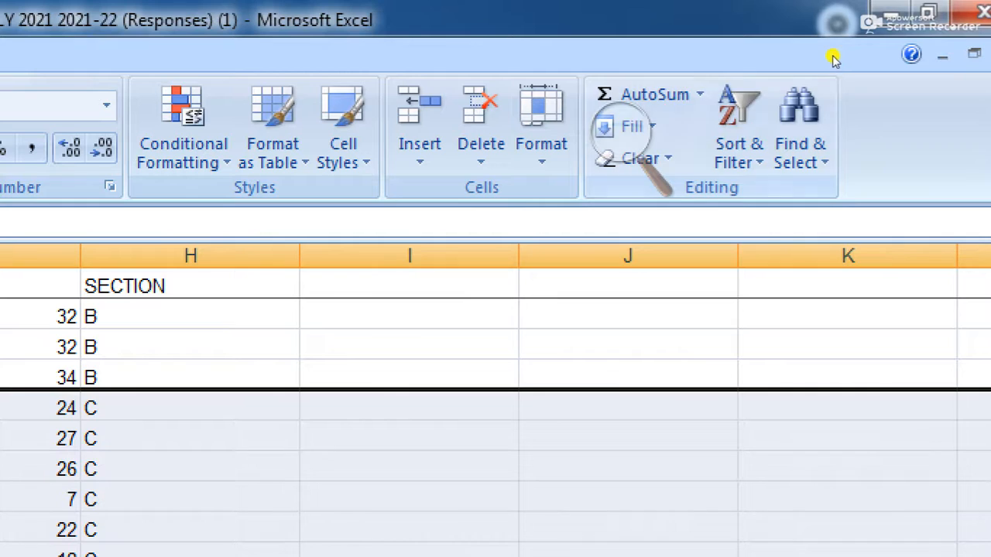
{"action": "left_click", "coordinate": [740, 139]}
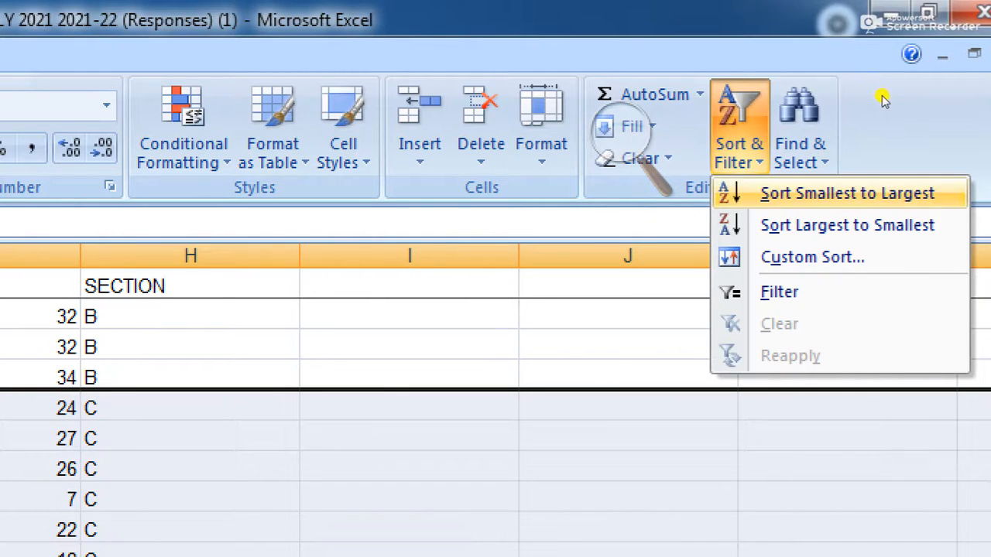
{"action": "left_click", "coordinate": [847, 193]}
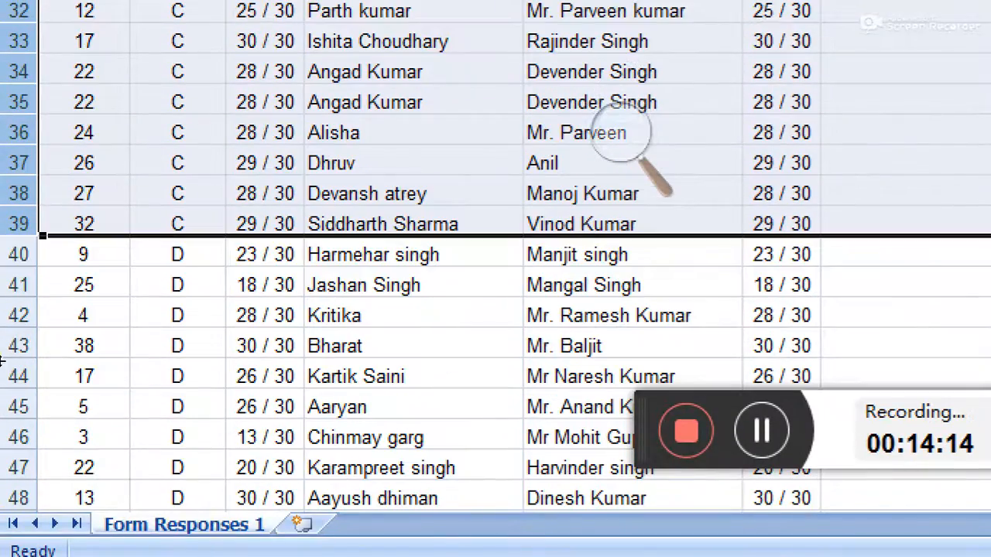
Step: Sort section D rows 40–51 by roll number ascending, from 3 to 38
{"action": "left_click_drag", "start_coordinate": [6, 254], "coordinate": [13, 319]}
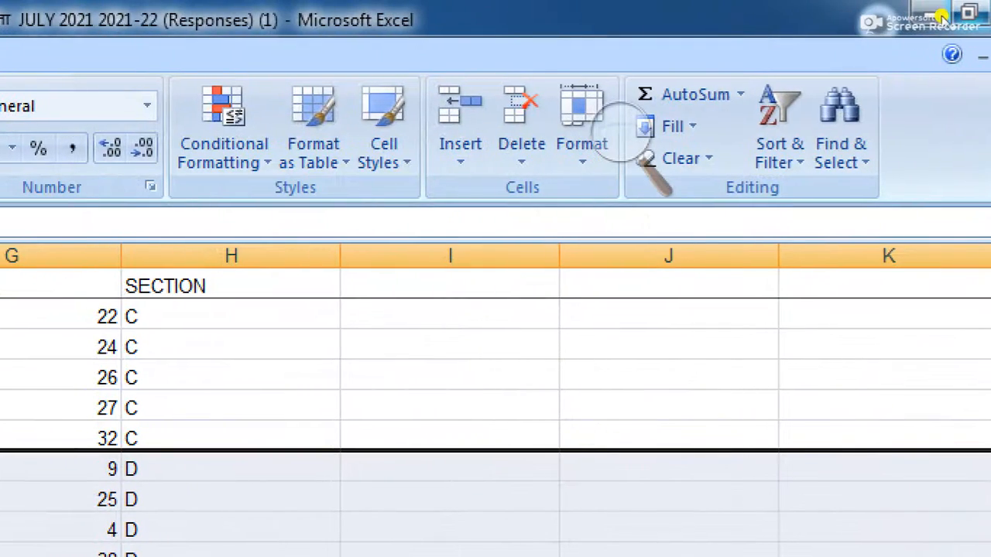
{"action": "left_click", "coordinate": [781, 124]}
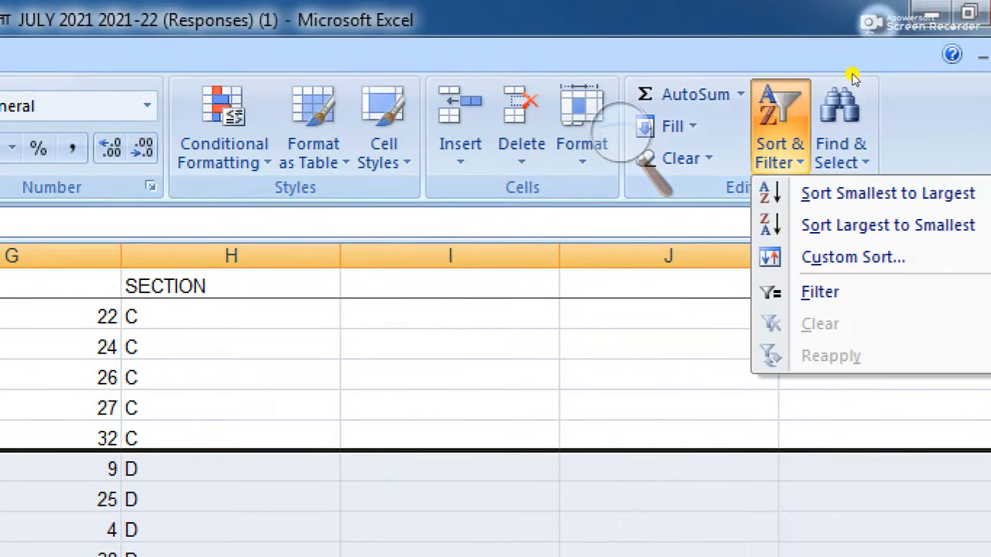
{"action": "left_click", "coordinate": [881, 103]}
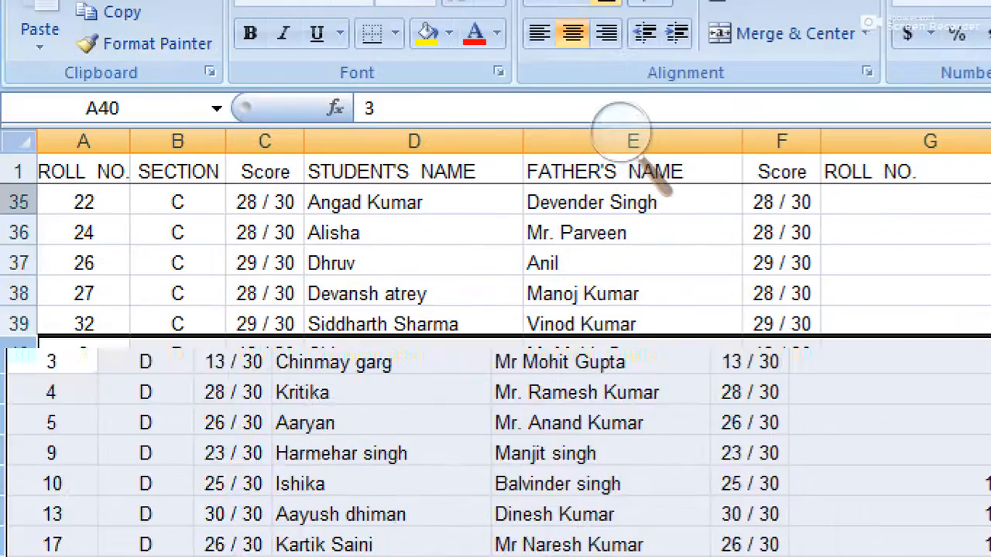
{"action": "scroll", "coordinate": [12, 329], "scroll_direction": "down", "scroll_amount": 6}
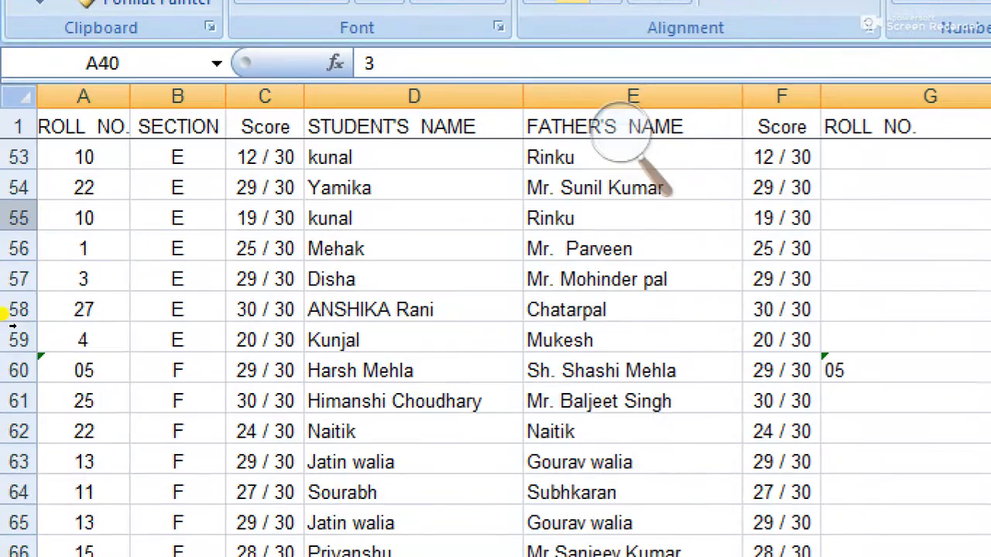
{"action": "scroll", "coordinate": [12, 326], "scroll_direction": "up", "scroll_amount": 1}
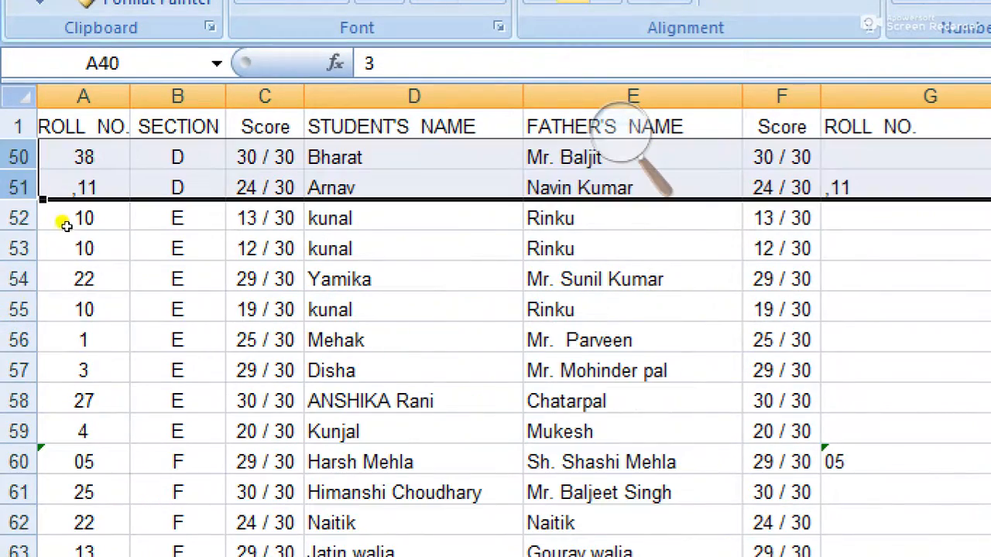
Step: Sort section E rows 52–59 by roll number ascending, then select the section F rows
{"action": "left_click_drag", "start_coordinate": [14, 218], "coordinate": [14, 431]}
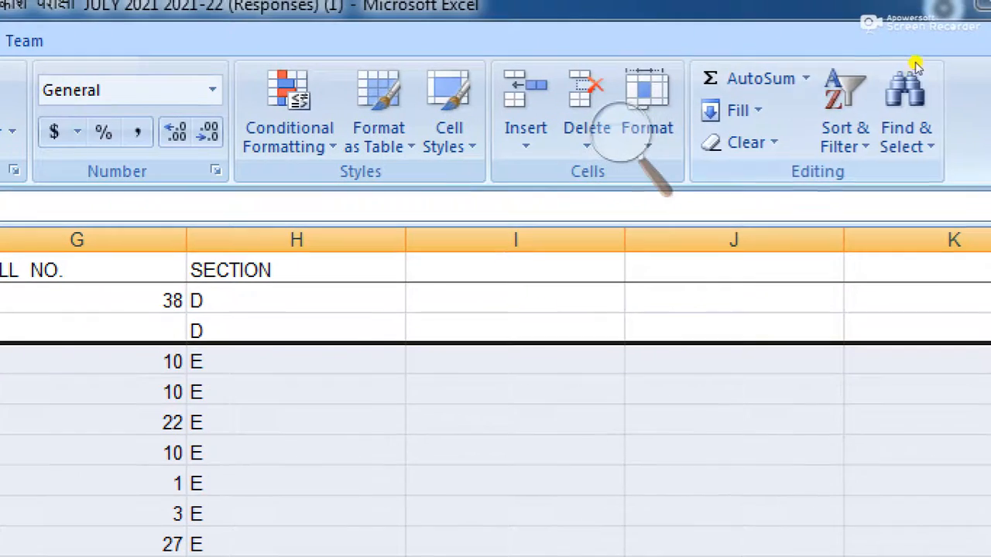
{"action": "left_click", "coordinate": [852, 82]}
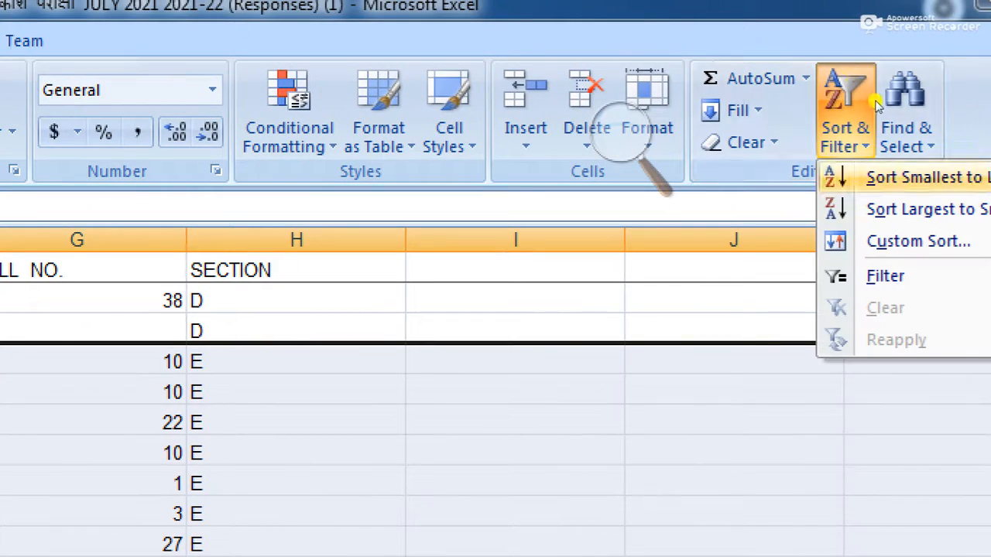
{"action": "left_click", "coordinate": [921, 177]}
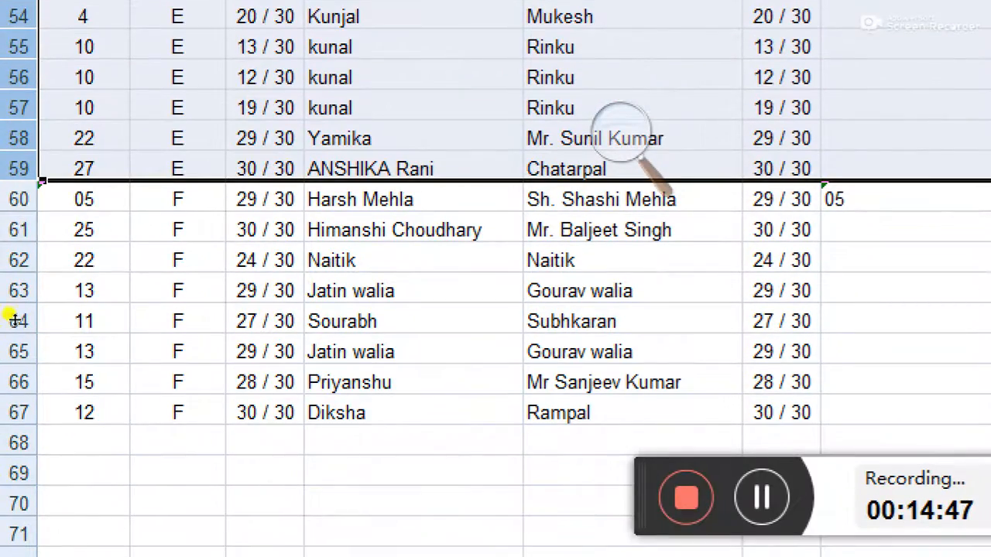
{"action": "left_click_drag", "start_coordinate": [18, 199], "coordinate": [19, 424]}
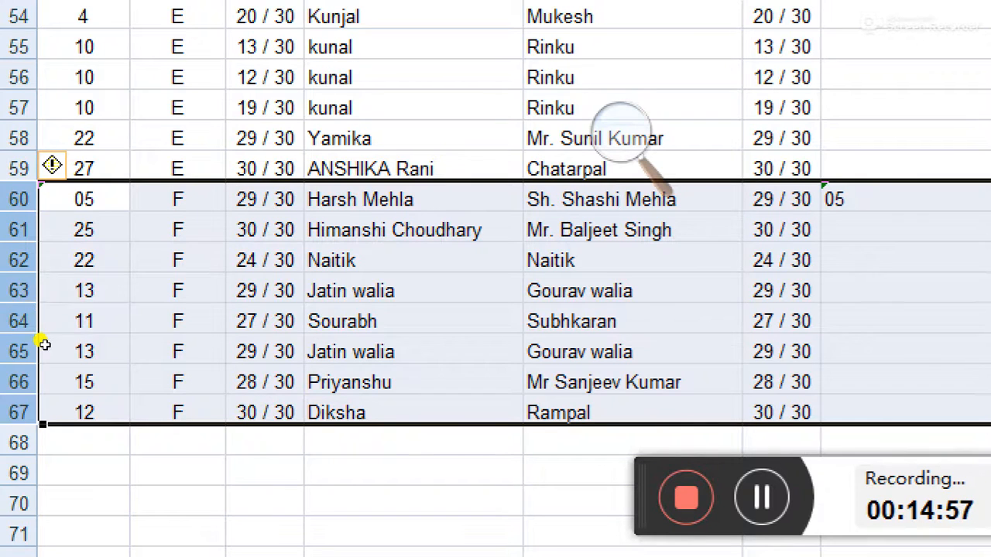
Step: Change roll number 05 in cell A60 to 5
{"action": "key", "text": "Down"}
{"action": "key", "text": "Down"}
{"action": "key", "text": "Up"}
{"action": "key", "text": "Up"}
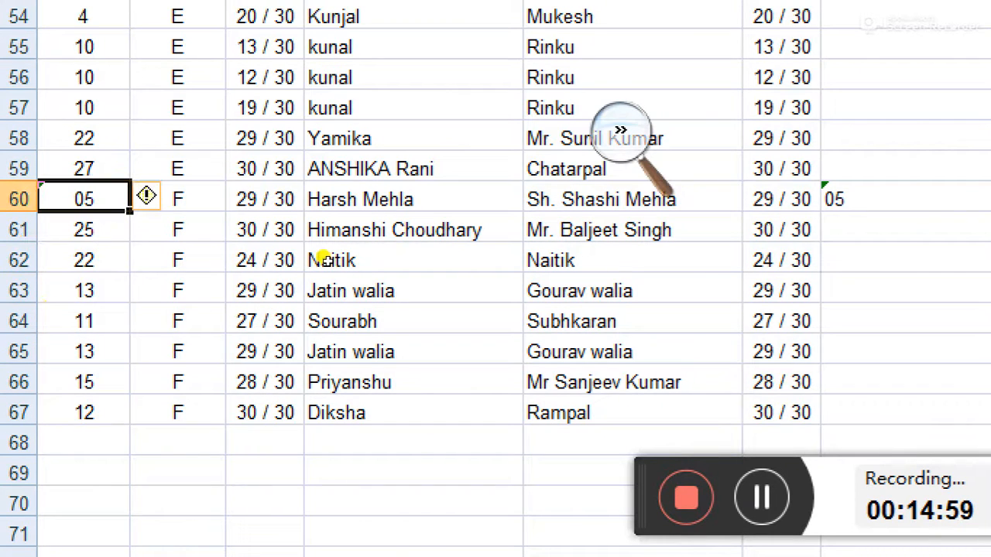
{"action": "type", "text": "5"}
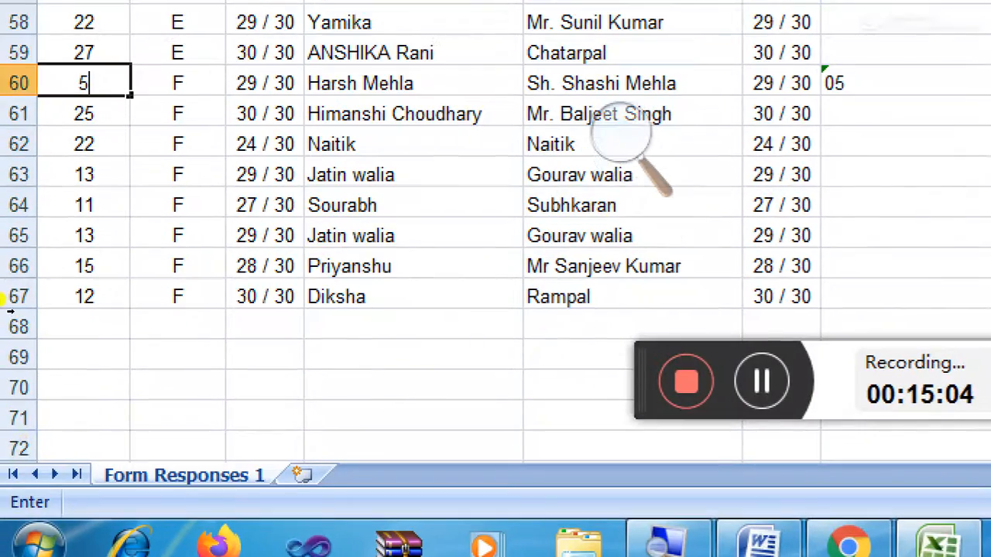
Step: Sort section F rows 60–67 by roll number ascending, from 5 to 25
{"action": "left_click_drag", "start_coordinate": [18, 82], "coordinate": [16, 299]}
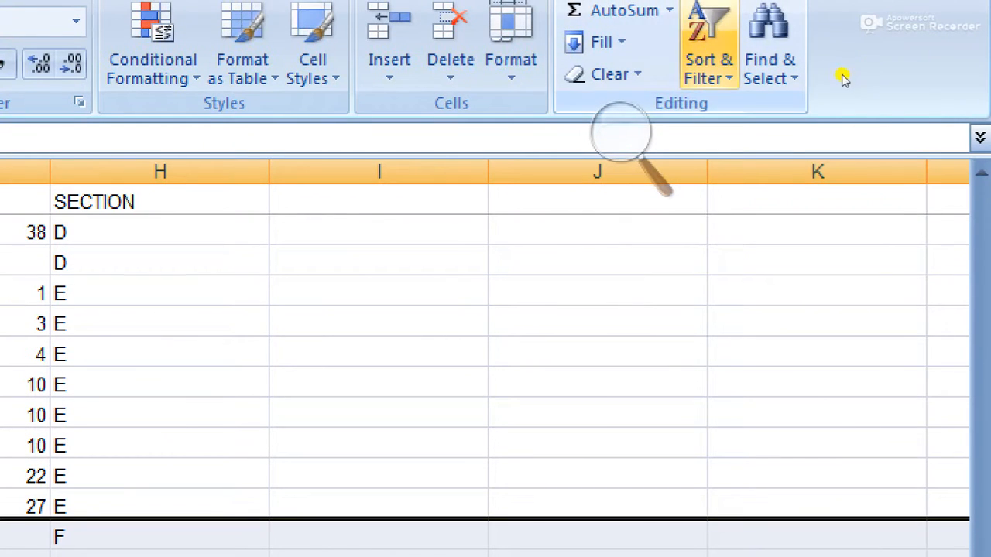
{"action": "left_click", "coordinate": [708, 46]}
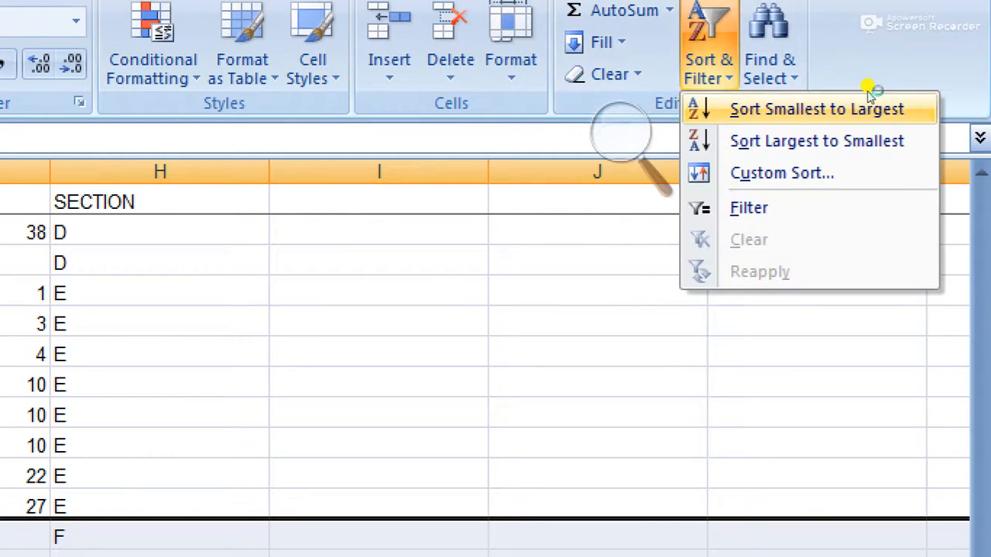
{"action": "left_click", "coordinate": [869, 101]}
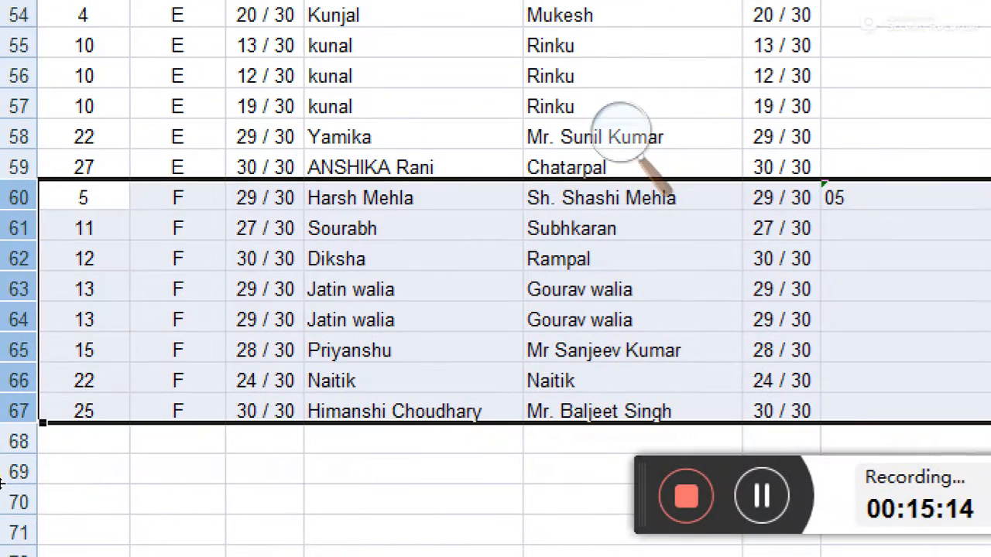
{"action": "left_click", "coordinate": [53, 487]}
Step: Delete the duplicate ROLL NO. and SECTION columns G:H at the table's right end
{"action": "scroll", "coordinate": [136, 419], "scroll_direction": "up", "scroll_amount": 16}
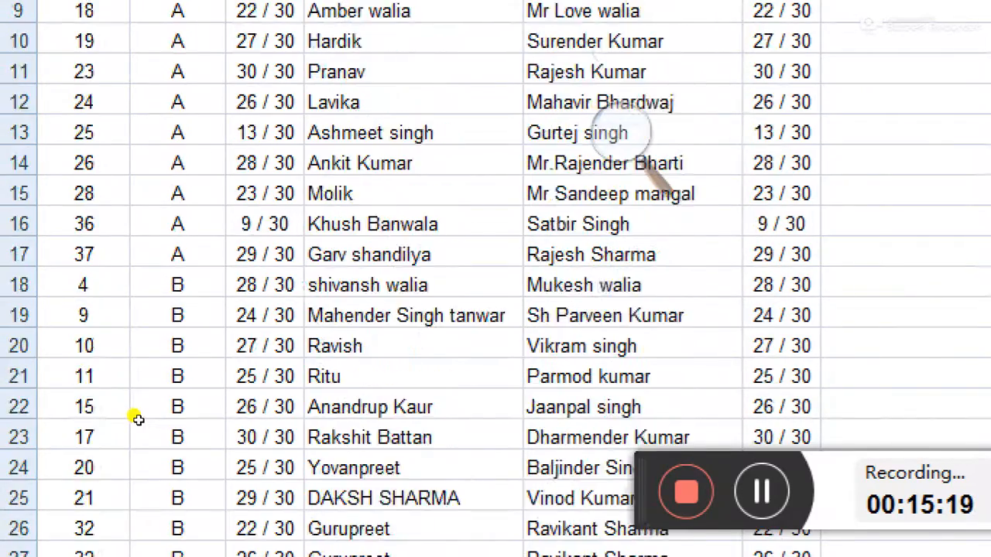
{"action": "scroll", "coordinate": [138, 411], "scroll_direction": "up", "scroll_amount": 2}
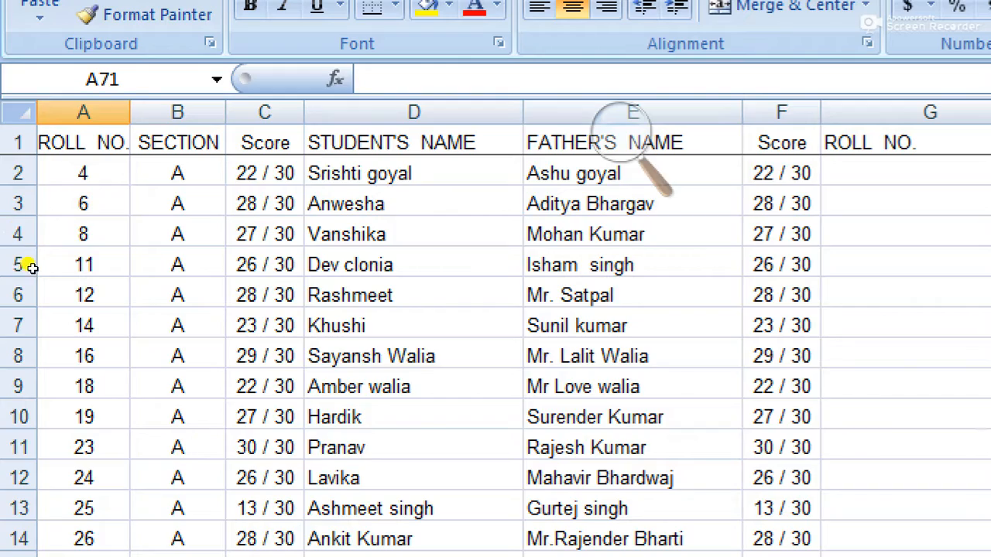
{"action": "scroll", "coordinate": [29, 266], "scroll_direction": "down", "scroll_amount": 6}
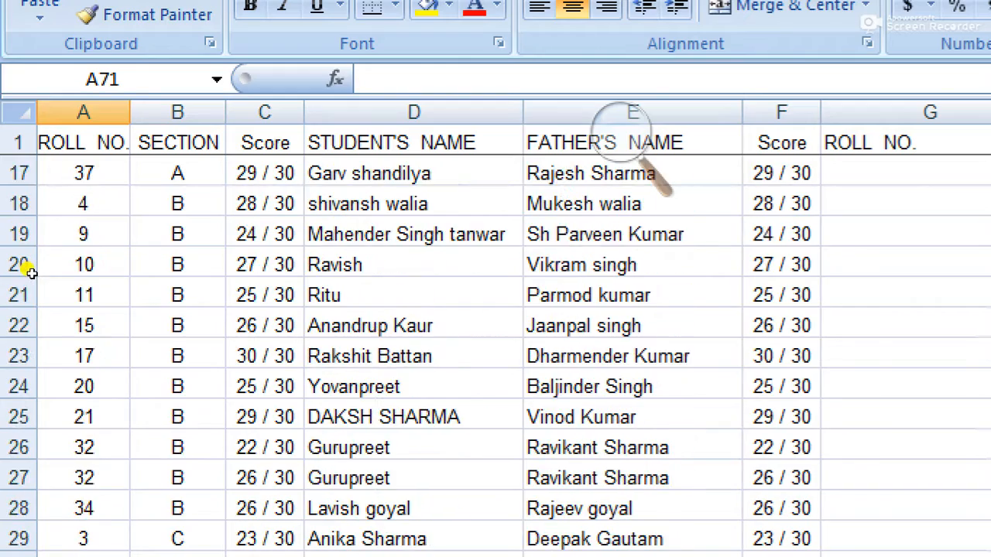
{"action": "scroll", "coordinate": [30, 267], "scroll_direction": "up", "scroll_amount": 6}
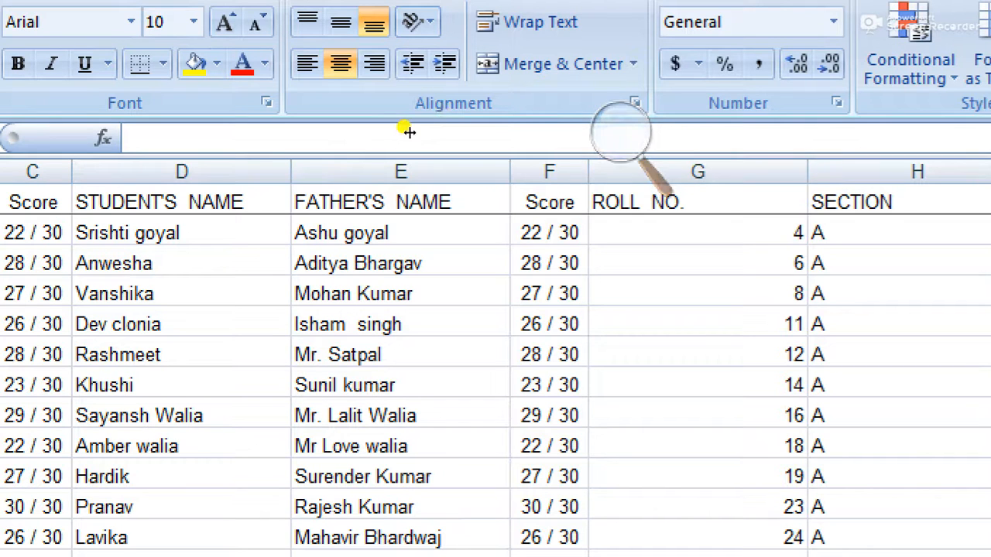
{"action": "left_click", "coordinate": [463, 124]}
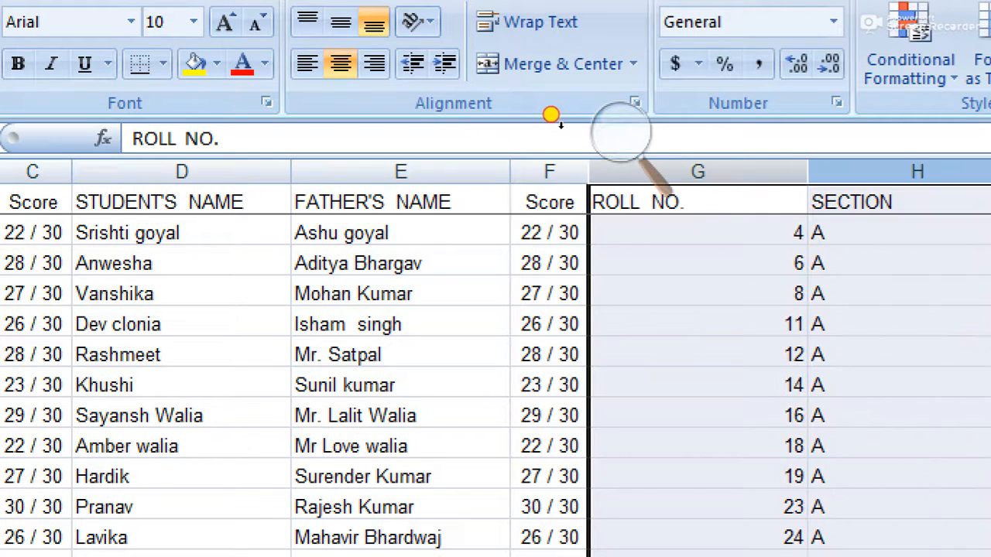
{"action": "right_click", "coordinate": [559, 136]}
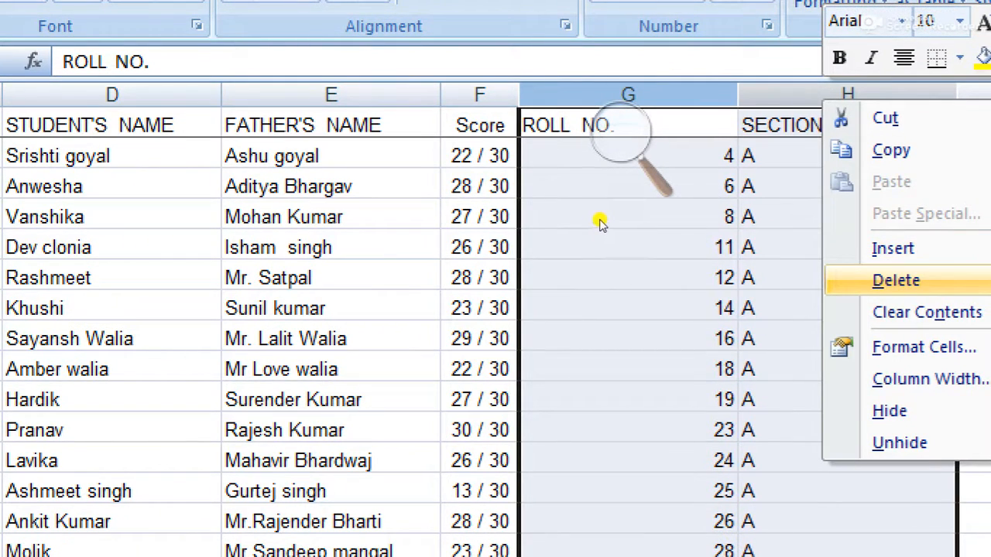
{"action": "key", "text": "Return"}
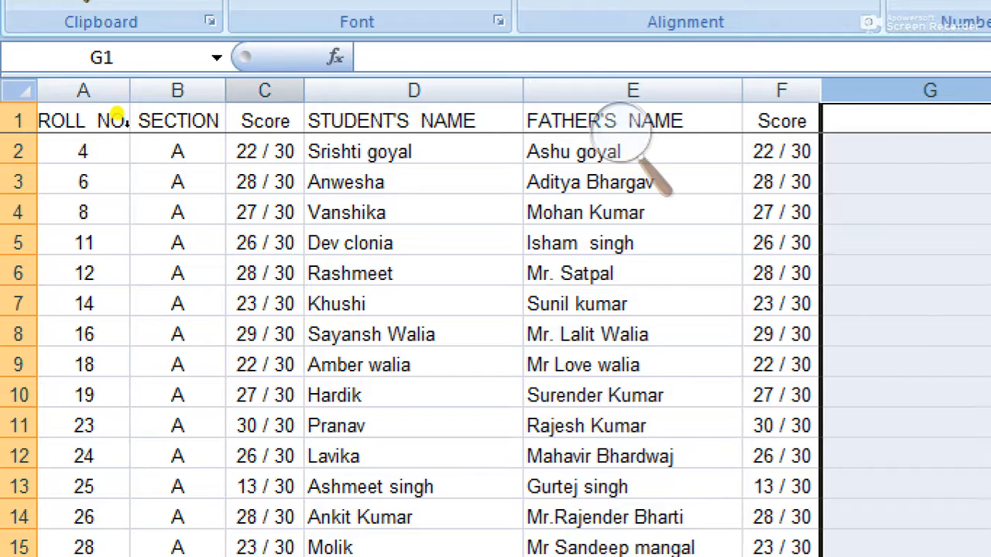
Step: Delete column C, the first Score column, so STUDENT'S NAME follows SECTION
{"action": "left_click", "coordinate": [265, 91]}
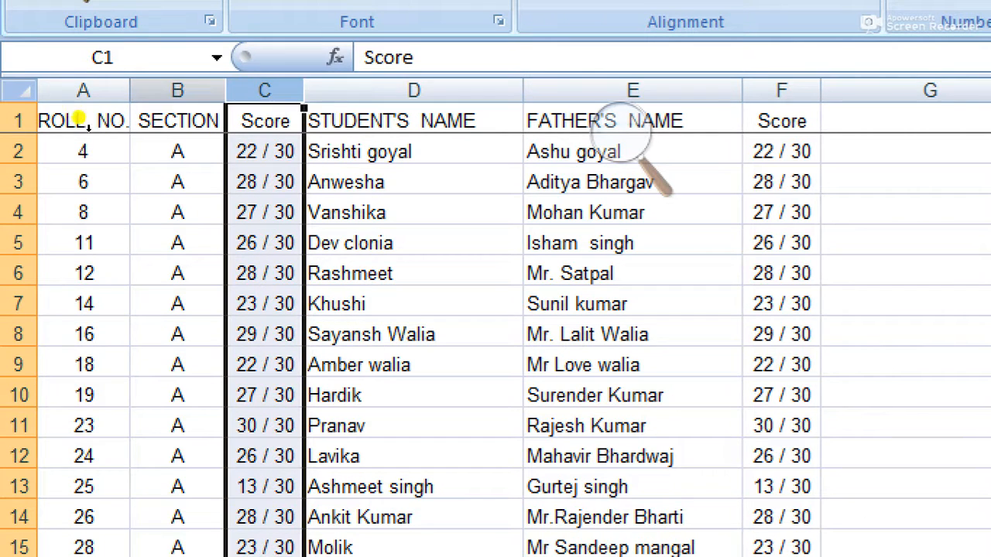
{"action": "right_click", "coordinate": [271, 97]}
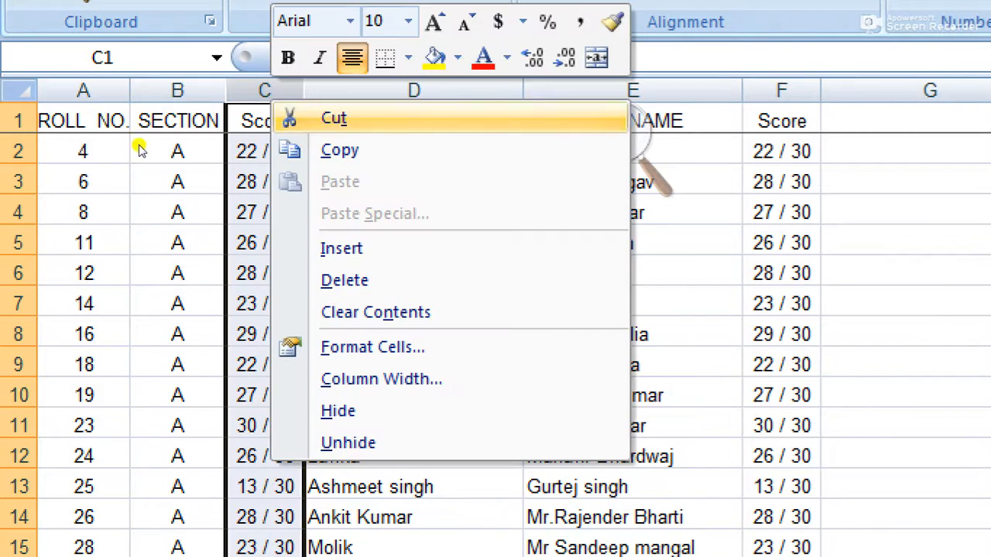
{"action": "key", "text": "Return"}
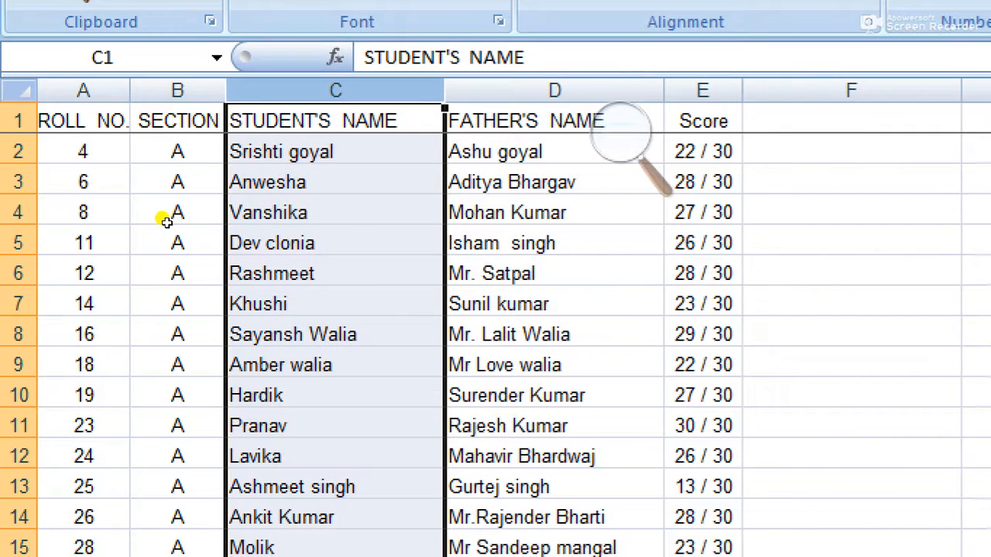
{"action": "left_click", "coordinate": [4, 133]}
Step: Insert a new top row and enter 'D.A.V. PUBLIC SCHOOL' merged and centred across A1:E1
{"action": "right_click", "coordinate": [8, 144]}
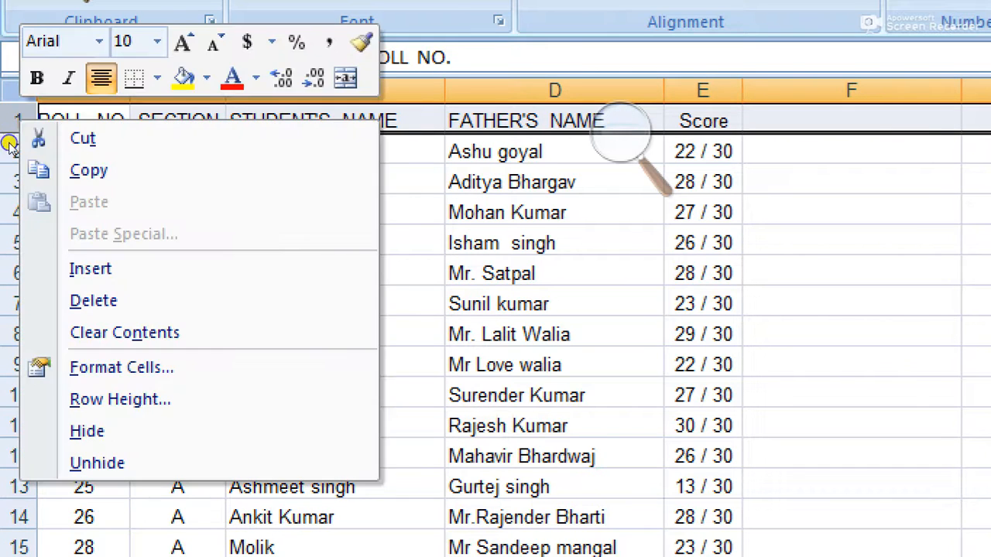
{"action": "left_click", "coordinate": [43, 221]}
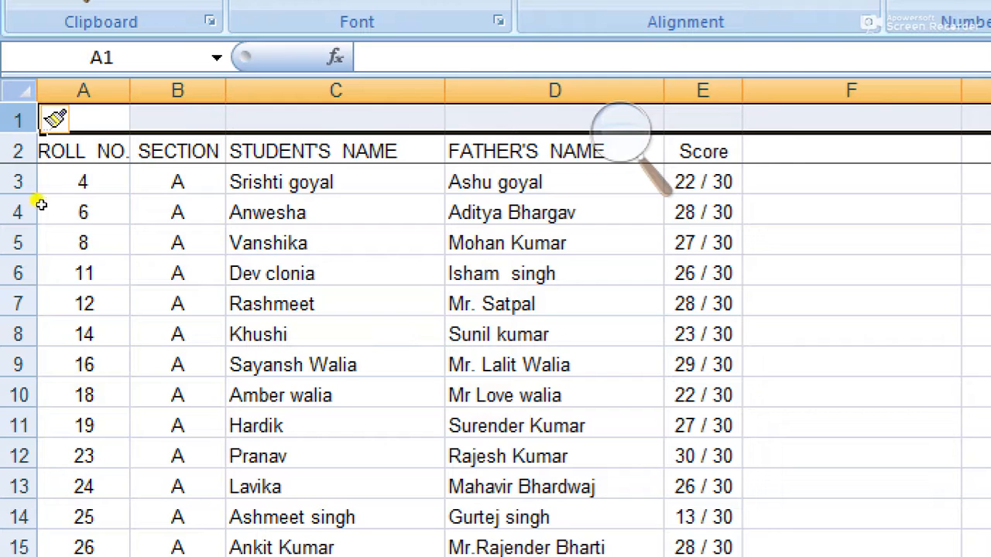
{"action": "left_click", "coordinate": [45, 134]}
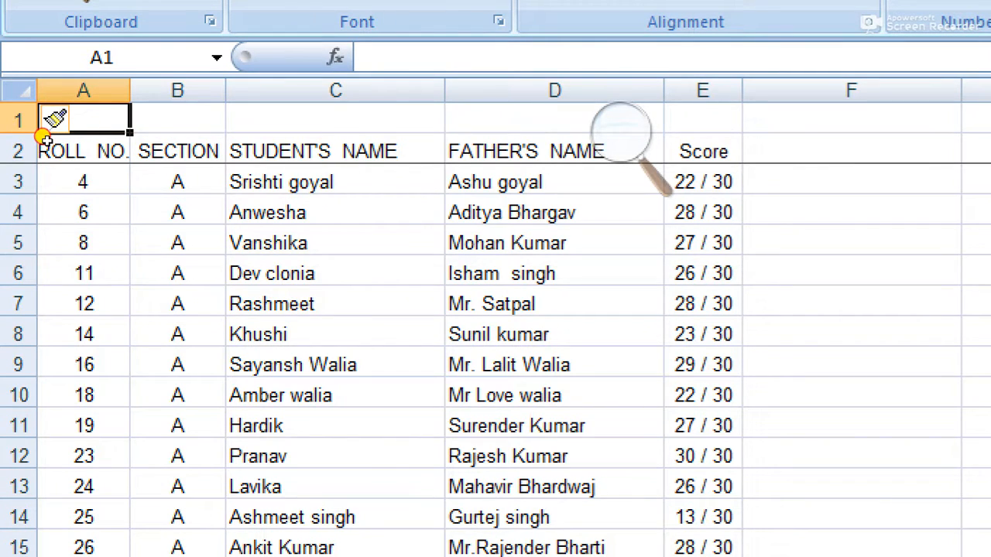
{"action": "left_click_drag", "start_coordinate": [49, 135], "coordinate": [339, 137]}
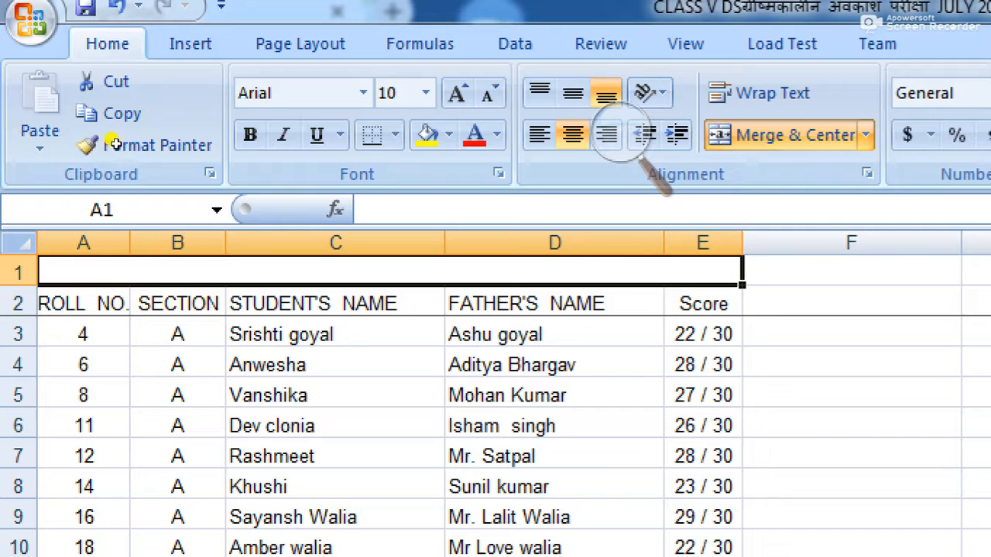
{"action": "double_click", "coordinate": [116, 144]}
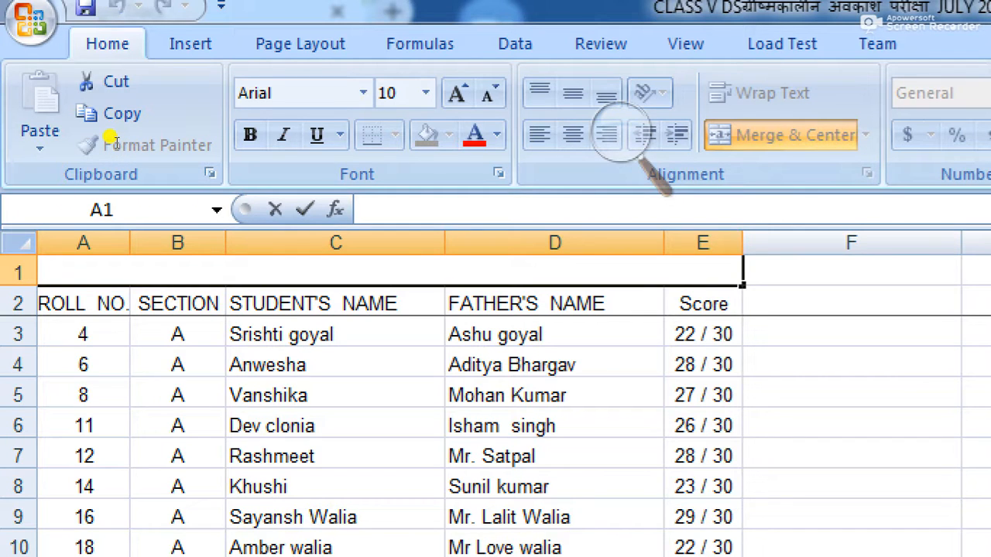
{"action": "type", "text": "D.A"}
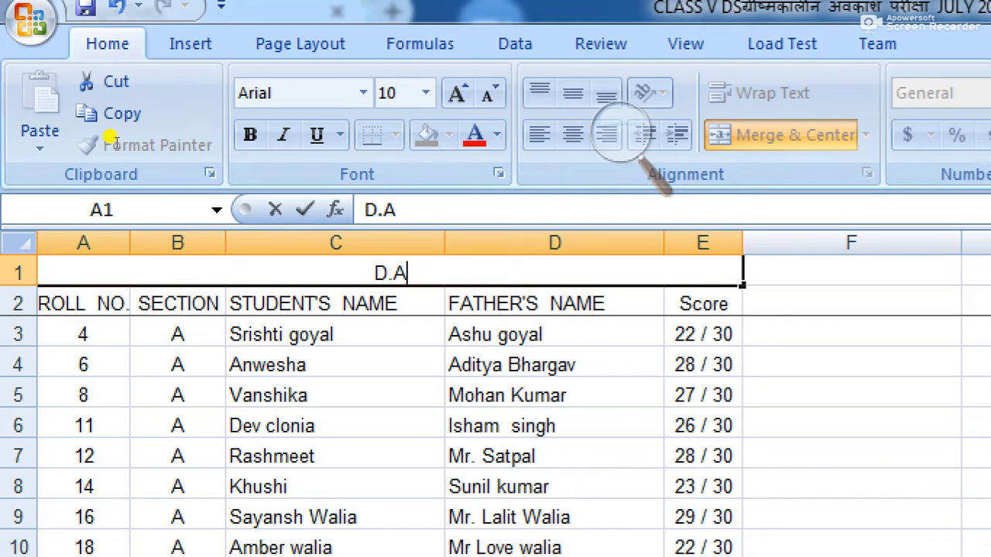
{"action": "type", "text": ".V. "}
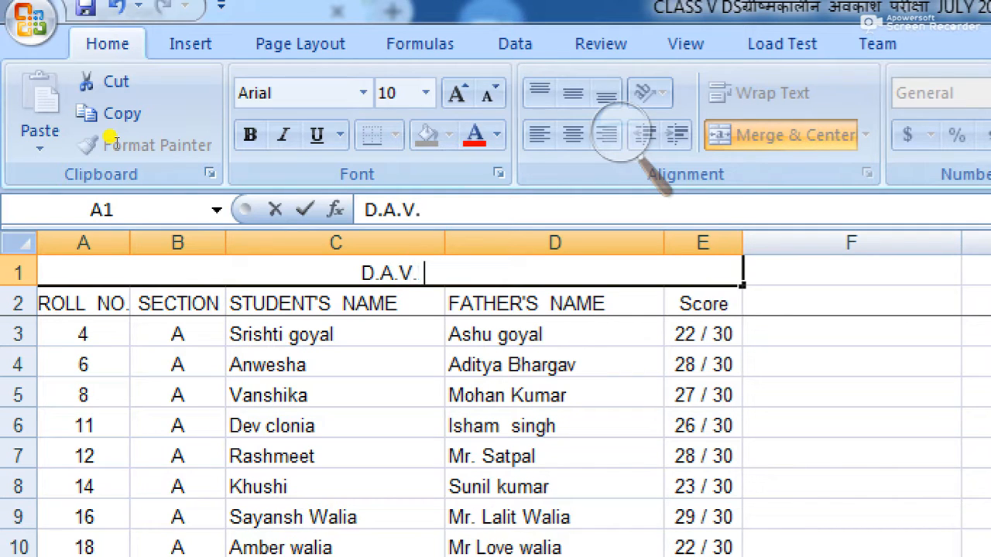
{"action": "type", "text": " PUBL"}
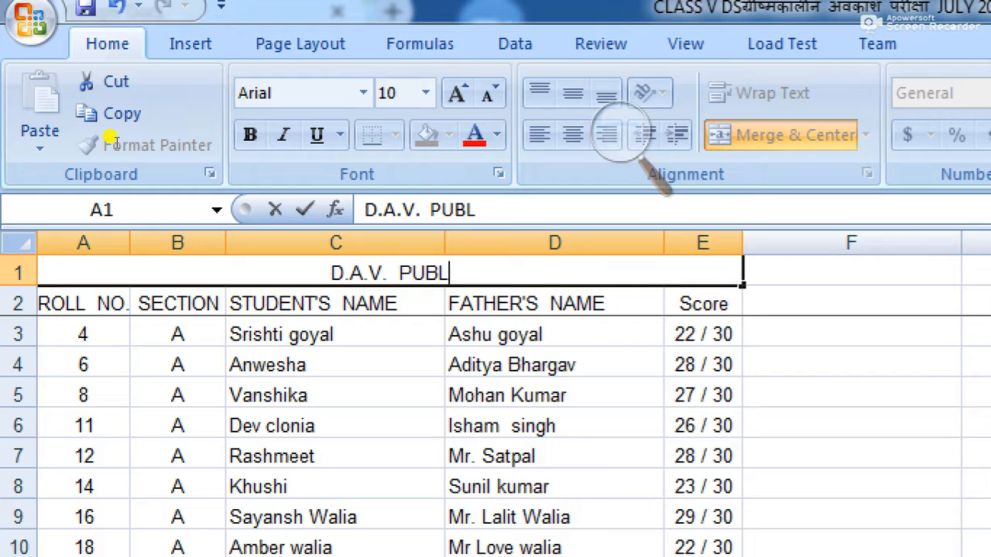
{"action": "type", "text": "IC SCH"}
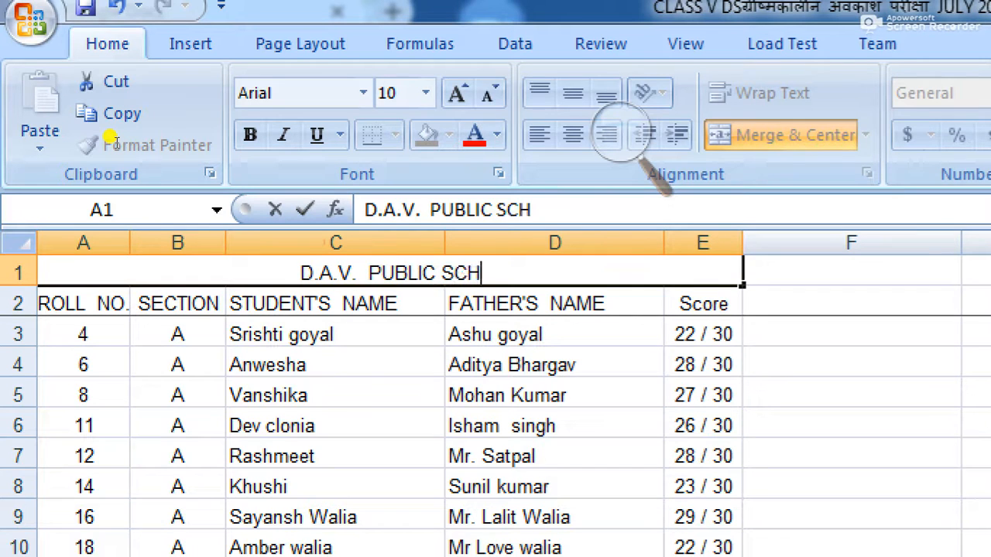
{"action": "type", "text": "OOL"}
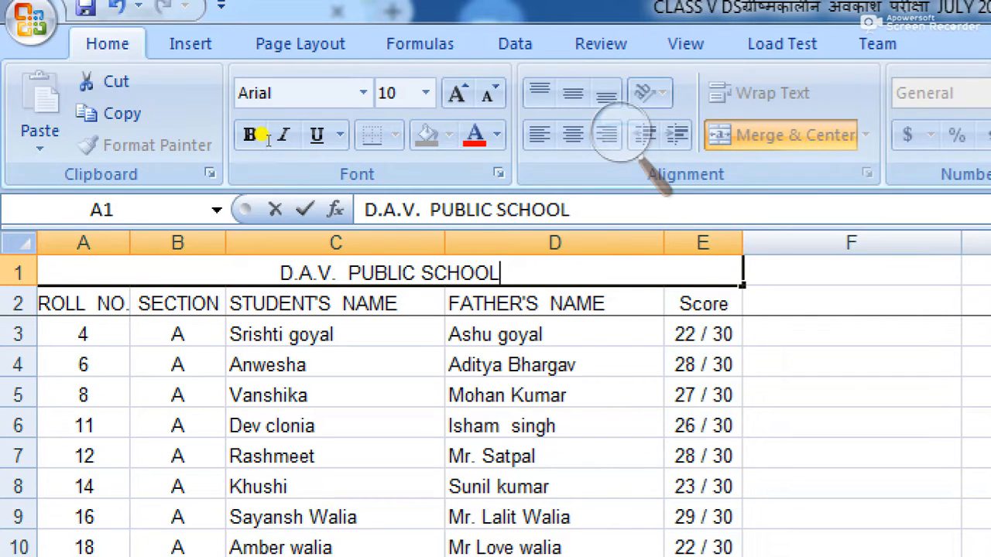
{"action": "key", "text": "Return"}
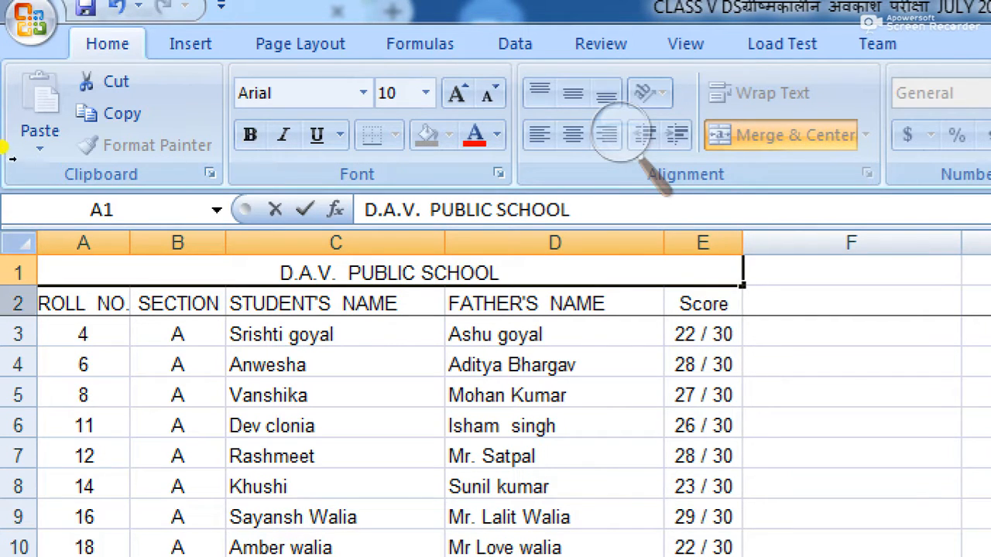
Step: Insert a blank row below the school title and merge A2:E2
{"action": "key", "text": "Return"}
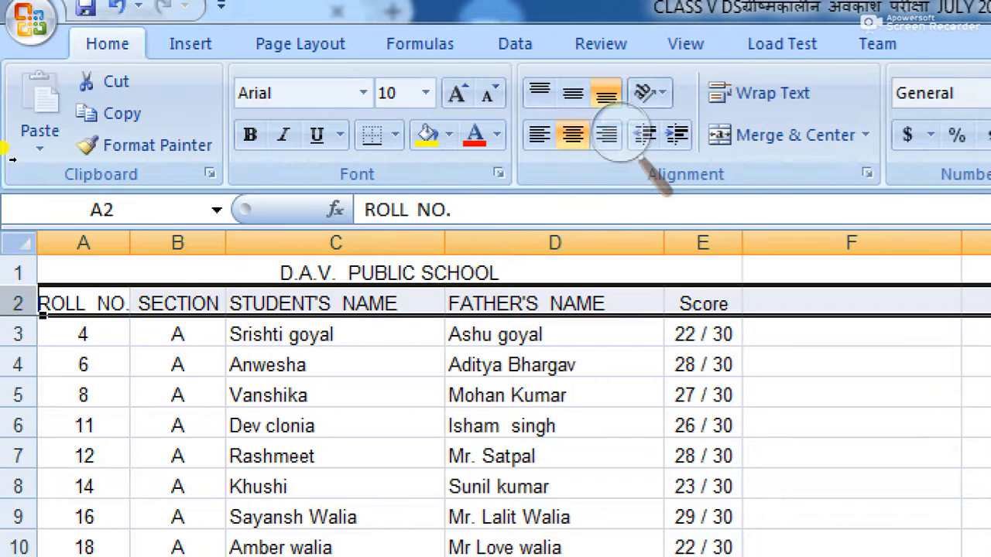
{"action": "right_click", "coordinate": [22, 304]}
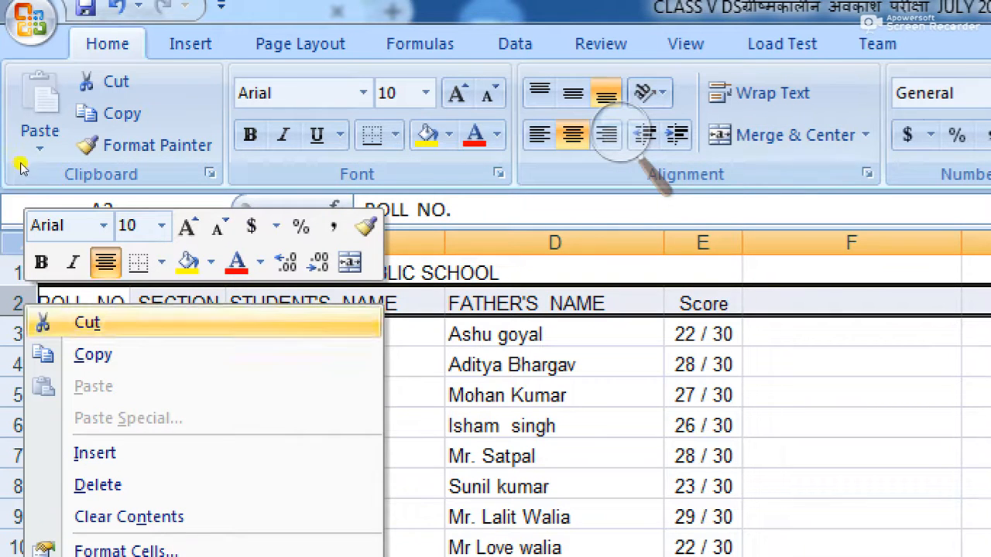
{"action": "key", "text": "Return"}
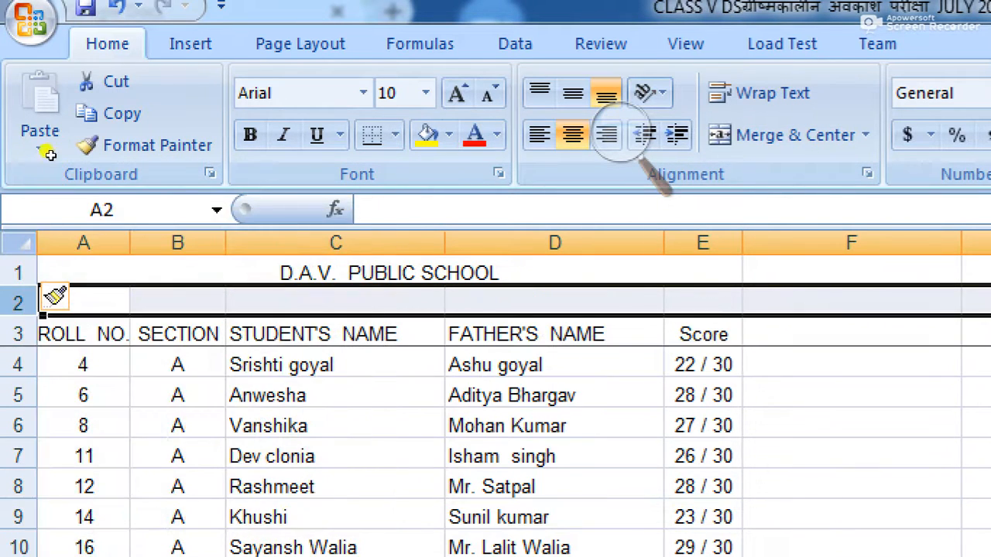
{"action": "left_click", "coordinate": [87, 303]}
{"action": "left_click_drag", "start_coordinate": [83, 303], "coordinate": [703, 303]}
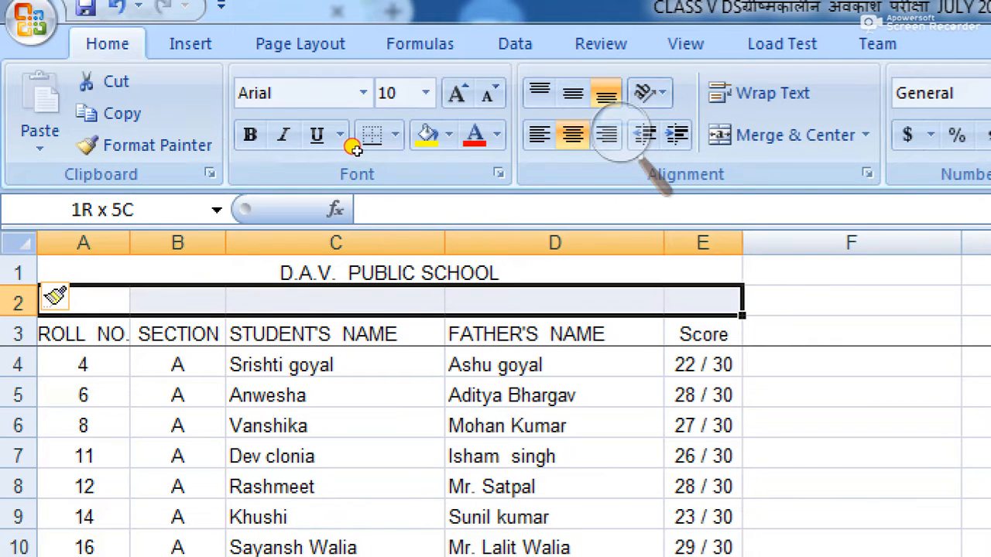
{"action": "left_click", "coordinate": [789, 135]}
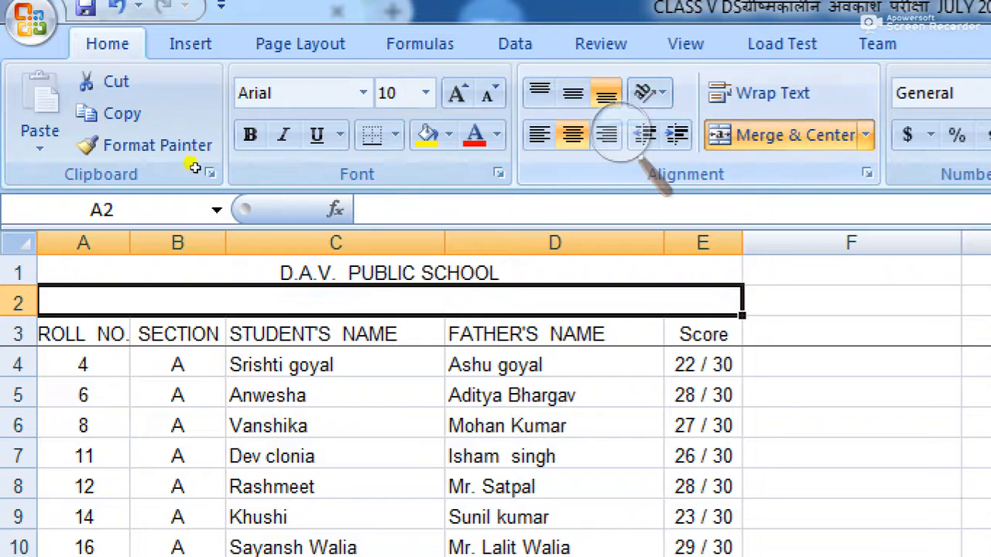
Step: Enter 'CLASS V SECTION V SUBJECT DS M.M 30' in the merged row 2 cell
{"action": "double_click", "coordinate": [297, 303]}
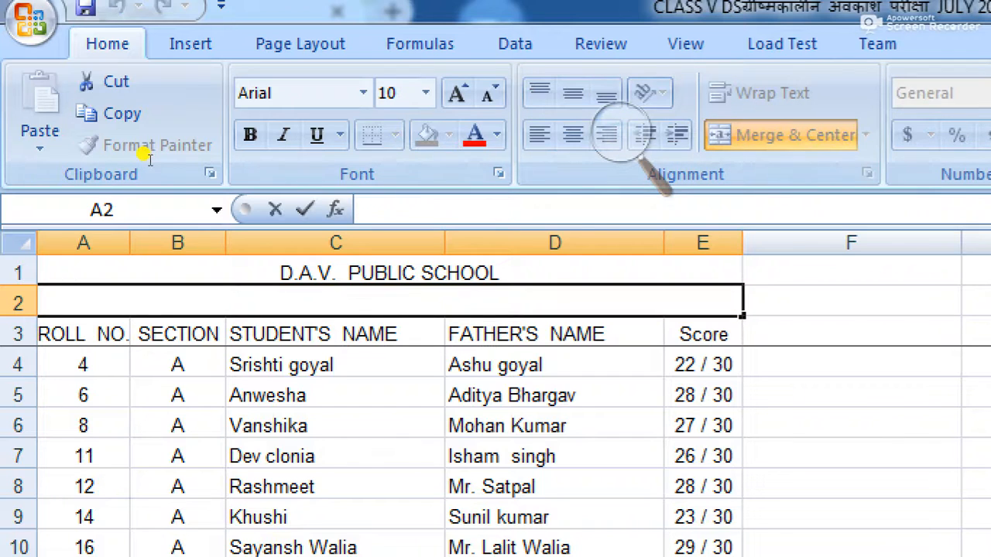
{"action": "type", "text": "CLASS"}
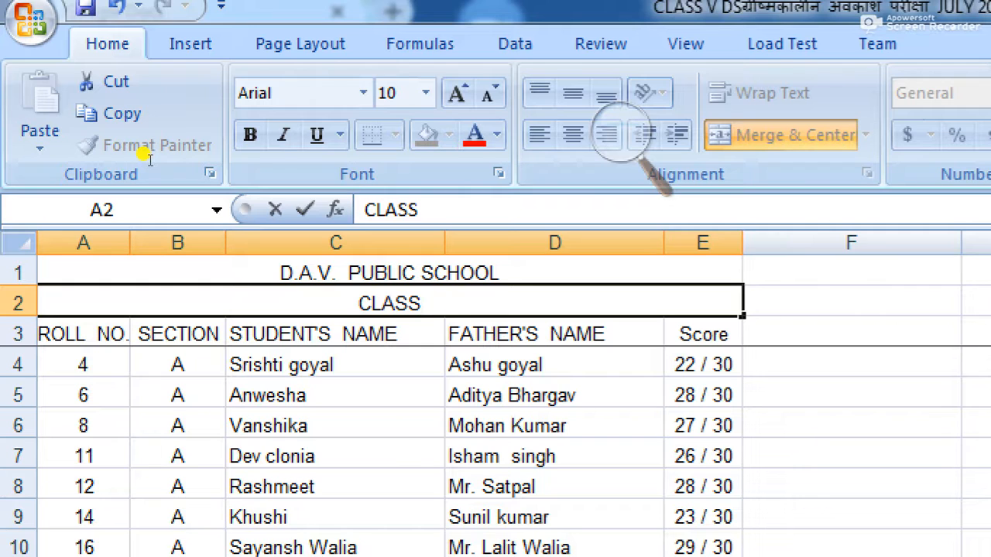
{"action": "type", "text": "  V"}
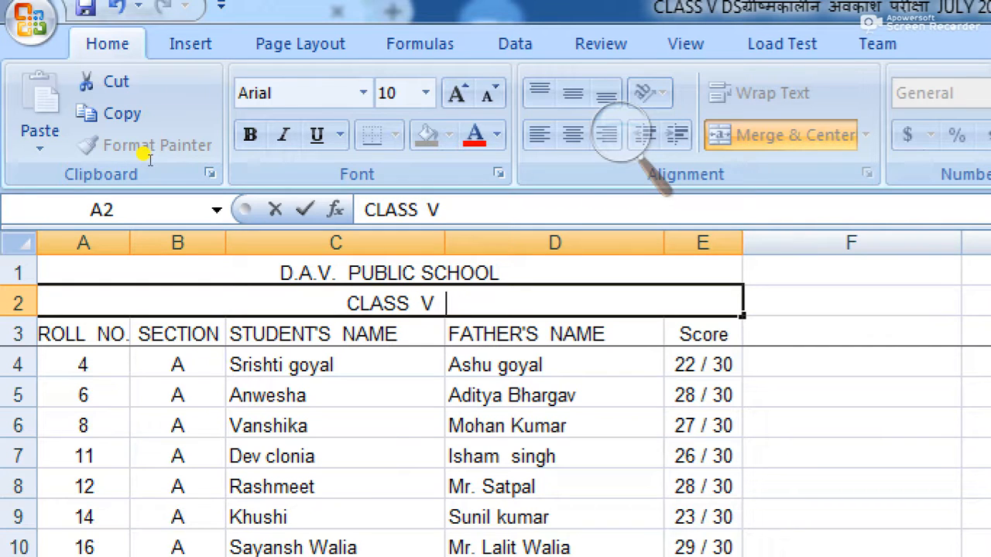
{"action": "type", "text": "SEC"}
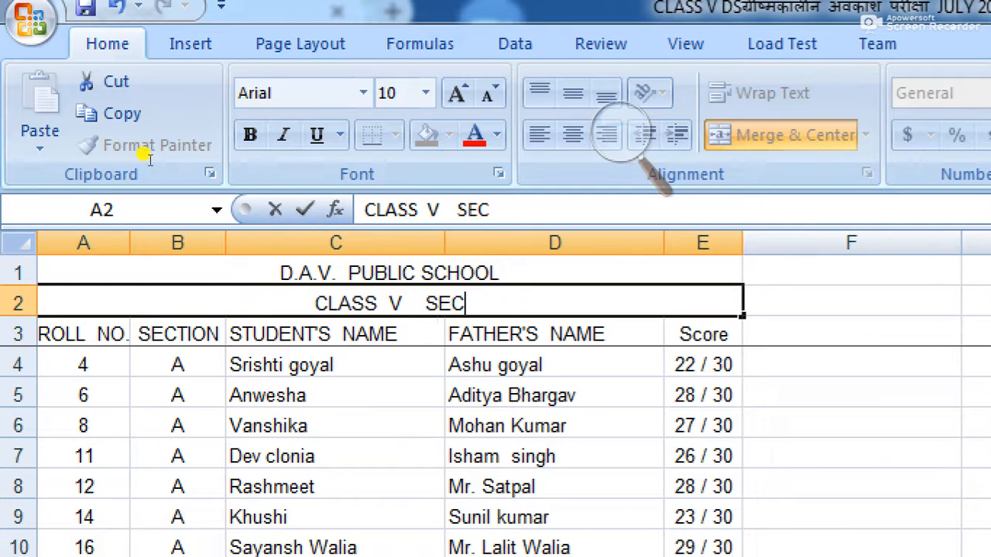
{"action": "type", "text": "TION"}
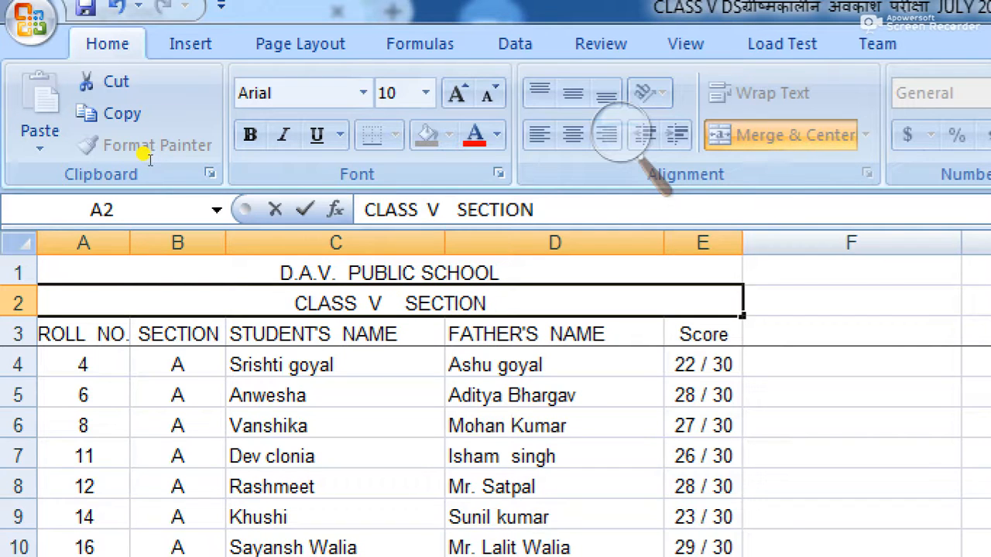
{"action": "type", "text": "  V  SUBJECT  DS"}
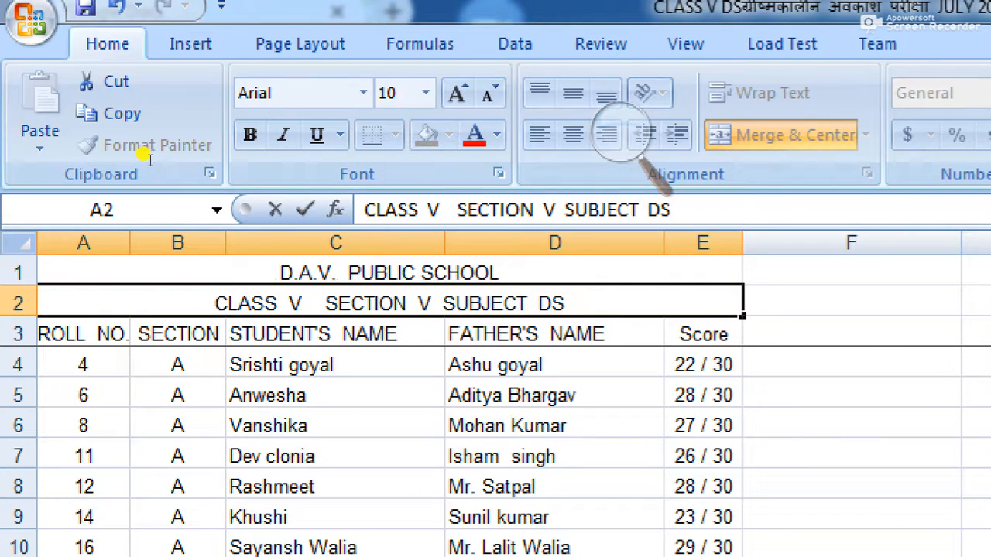
{"action": "type", "text": "  M.M"}
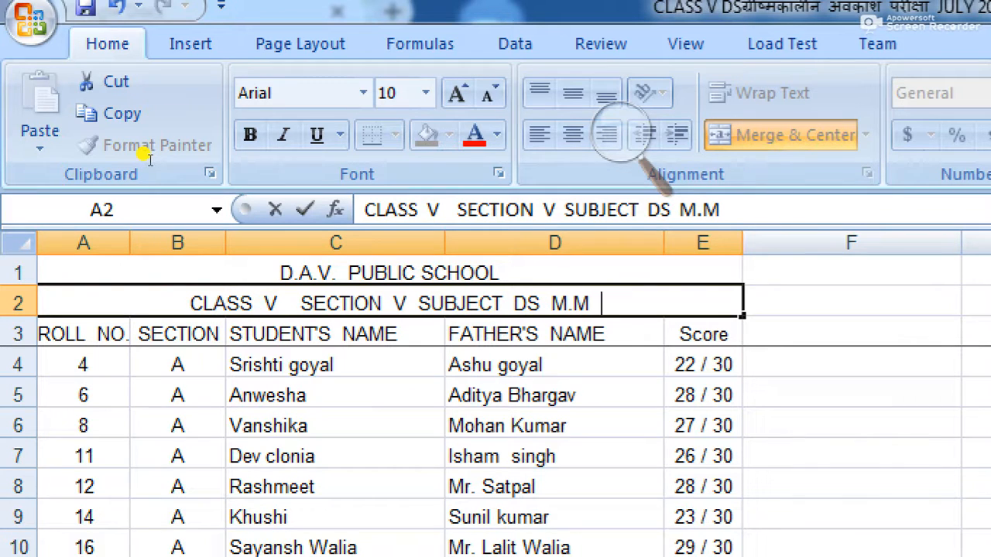
{"action": "type", "text": "  25"}
{"action": "key", "text": "BackSpace"}
{"action": "key", "text": "BackSpace"}
{"action": "type", "text": "30"}
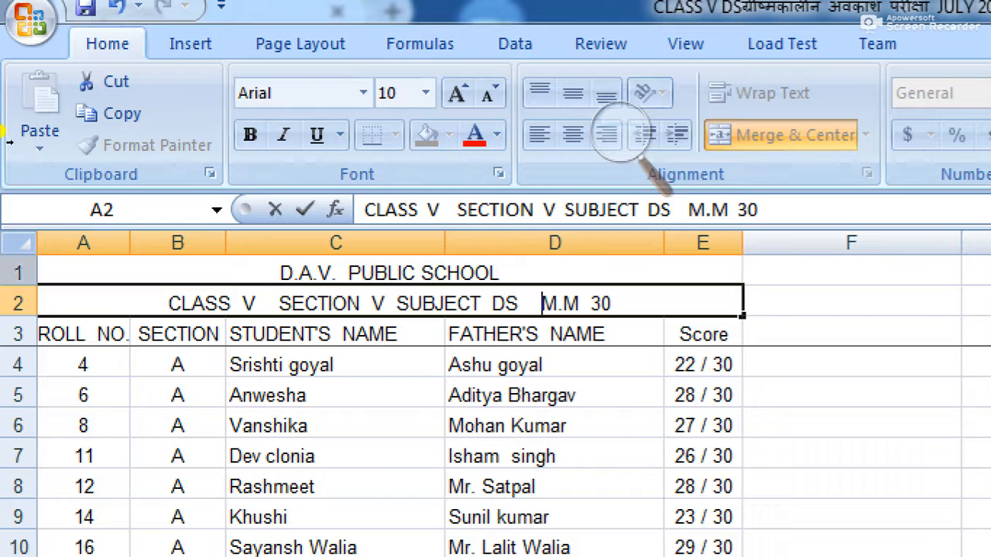
{"action": "left_click_drag", "start_coordinate": [69, 274], "coordinate": [68, 336]}
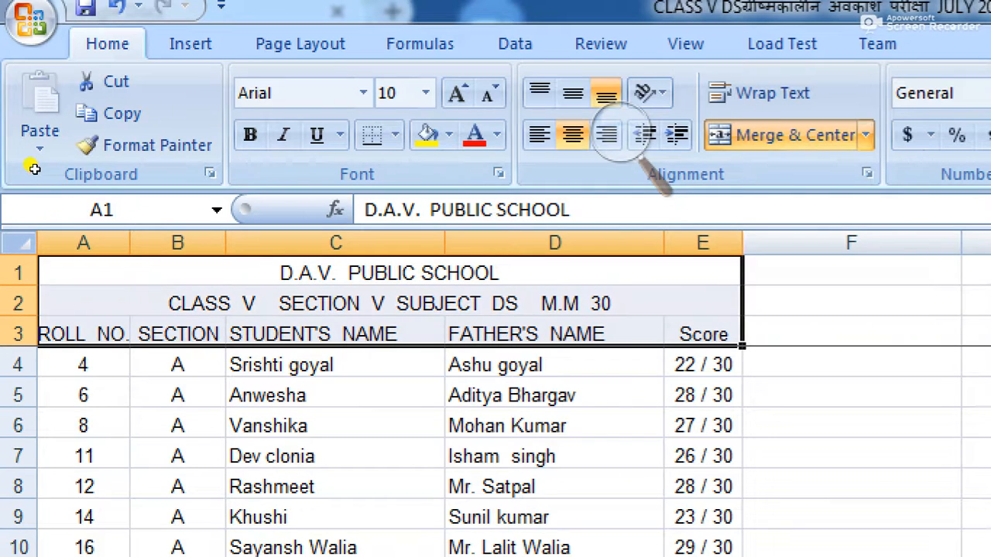
Step: Bold the three heading rows, columns A and B, and the Score column E
{"action": "left_click", "coordinate": [250, 134]}
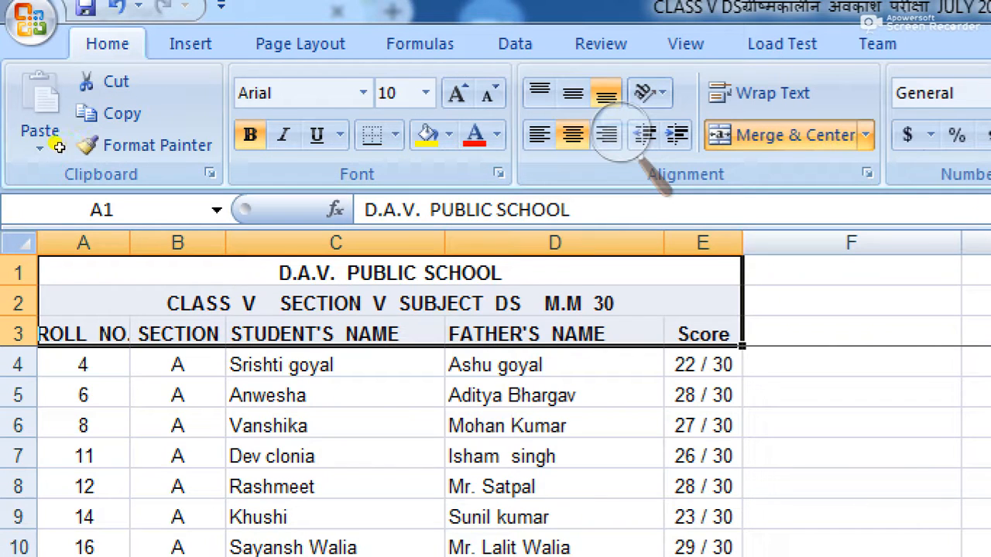
{"action": "left_click", "coordinate": [86, 245]}
{"action": "left_click_drag", "start_coordinate": [76, 232], "coordinate": [147, 234]}
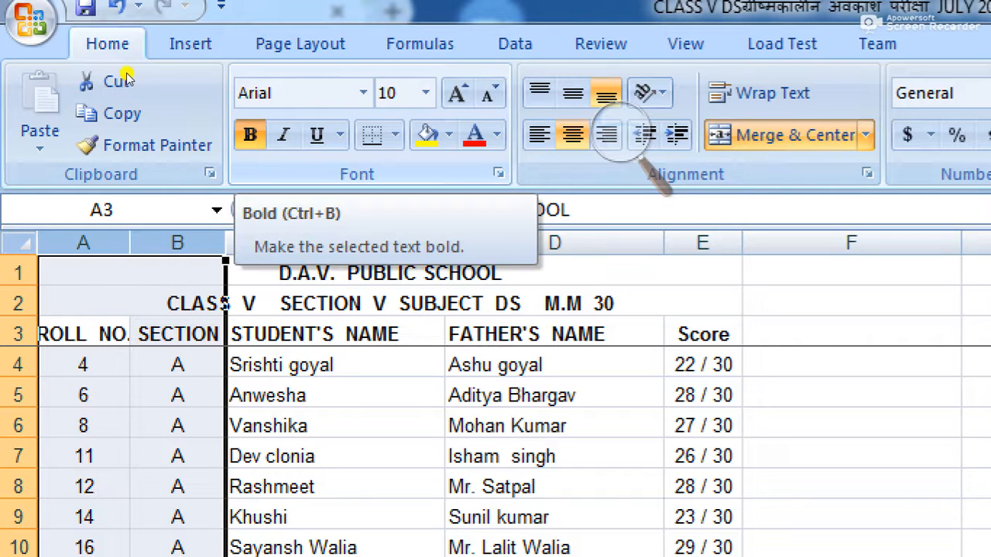
{"action": "left_click", "coordinate": [250, 137]}
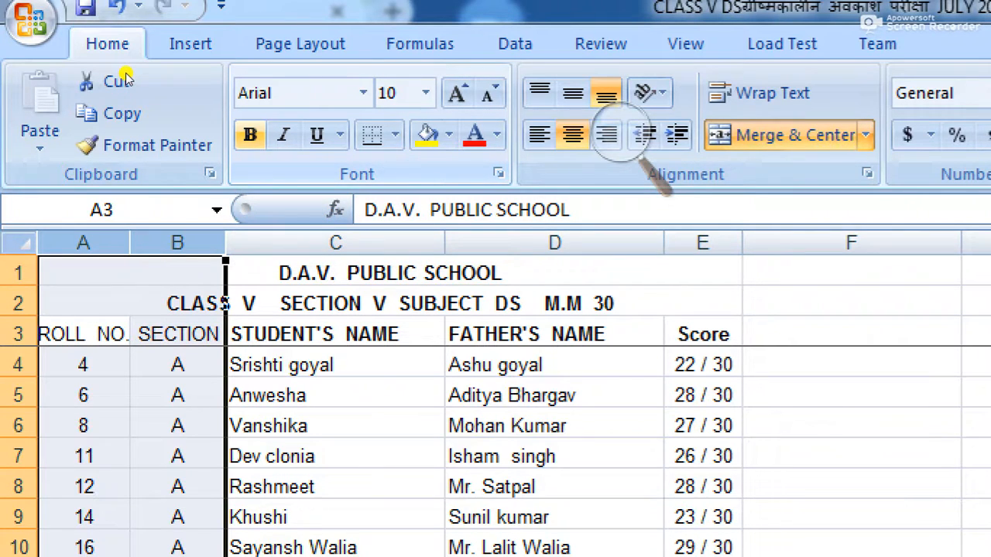
{"action": "left_click", "coordinate": [250, 136]}
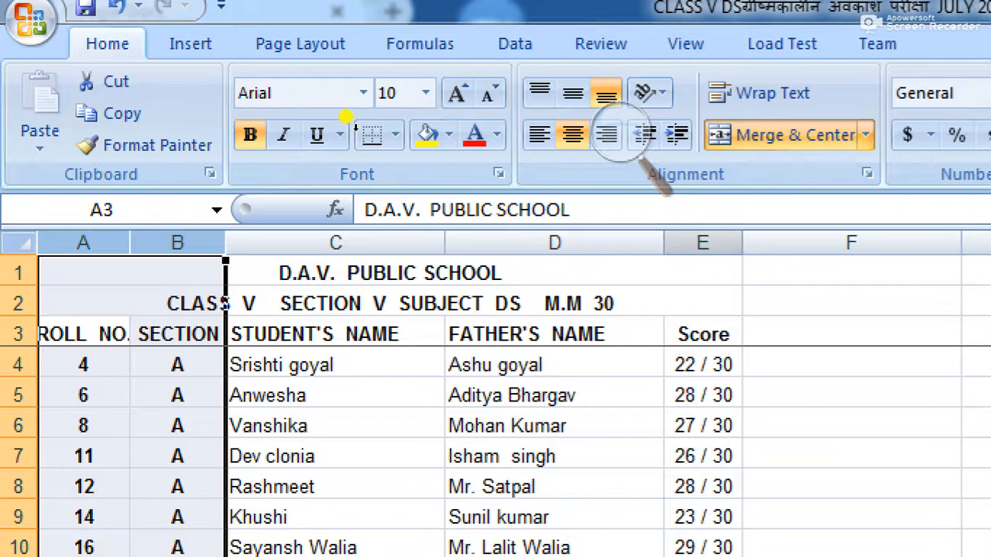
{"action": "left_click", "coordinate": [704, 244]}
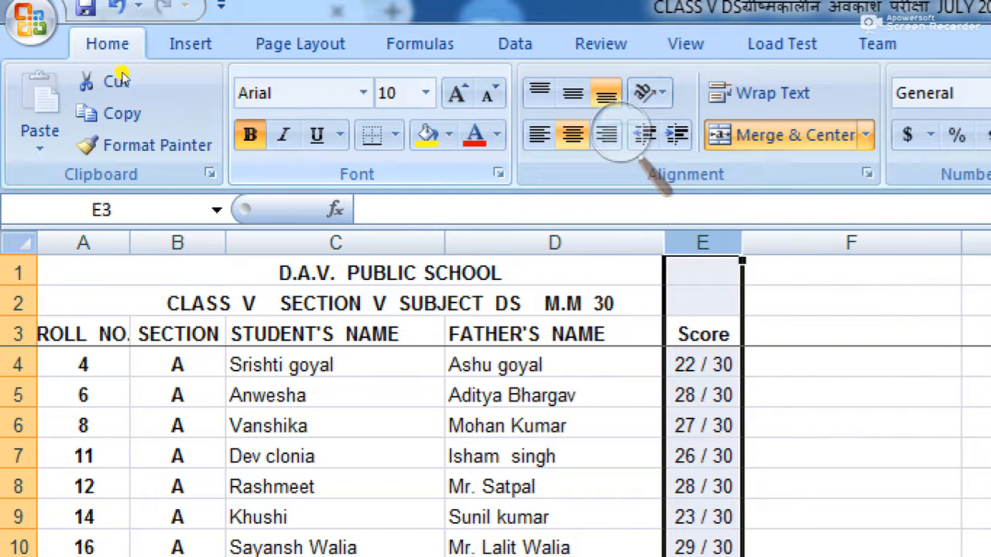
{"action": "left_click", "coordinate": [250, 136]}
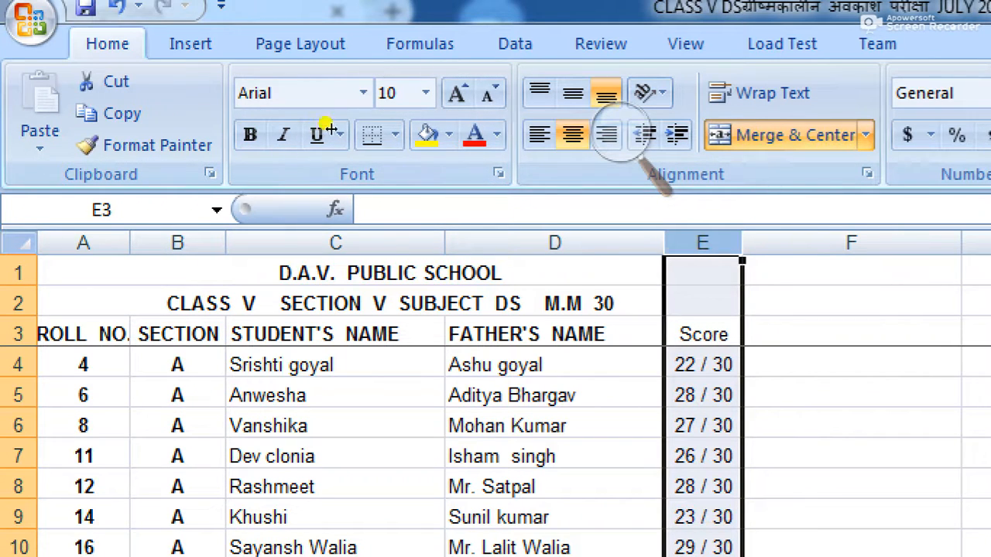
{"action": "left_click", "coordinate": [250, 135]}
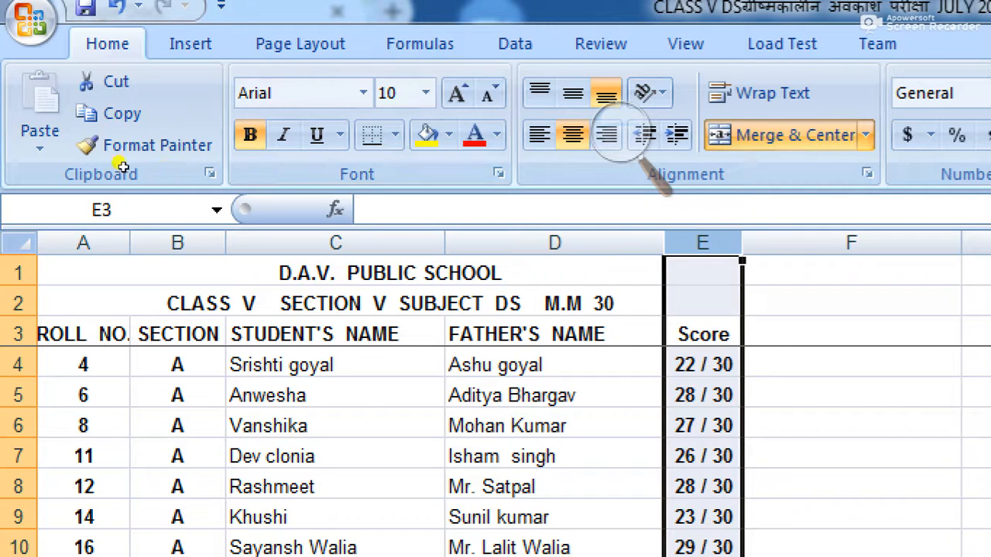
{"action": "left_click_drag", "start_coordinate": [65, 275], "coordinate": [190, 453]}
{"action": "left_click_drag", "start_coordinate": [93, 223], "coordinate": [115, 454]}
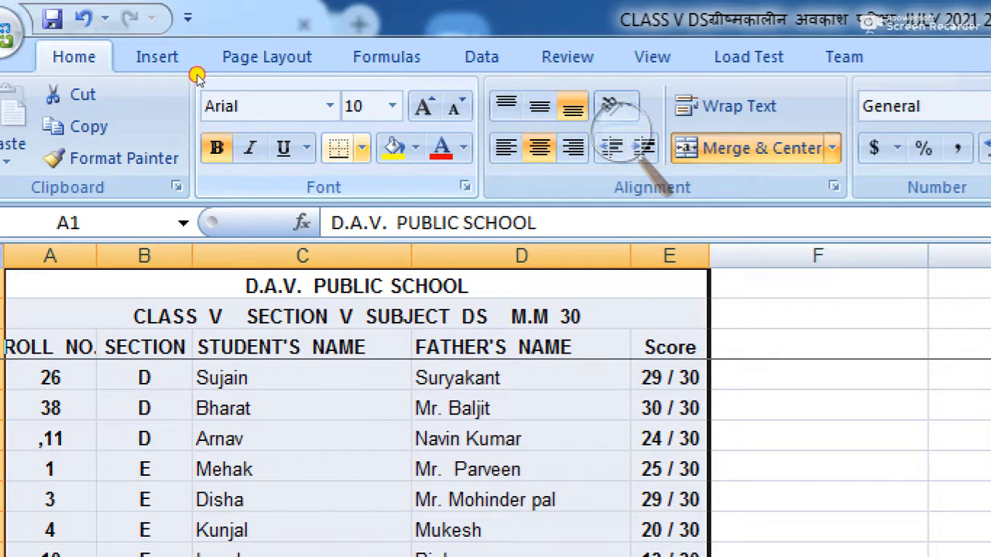
Step: Apply All Borders to the selected quiz results table through row 69
{"action": "left_click", "coordinate": [362, 148]}
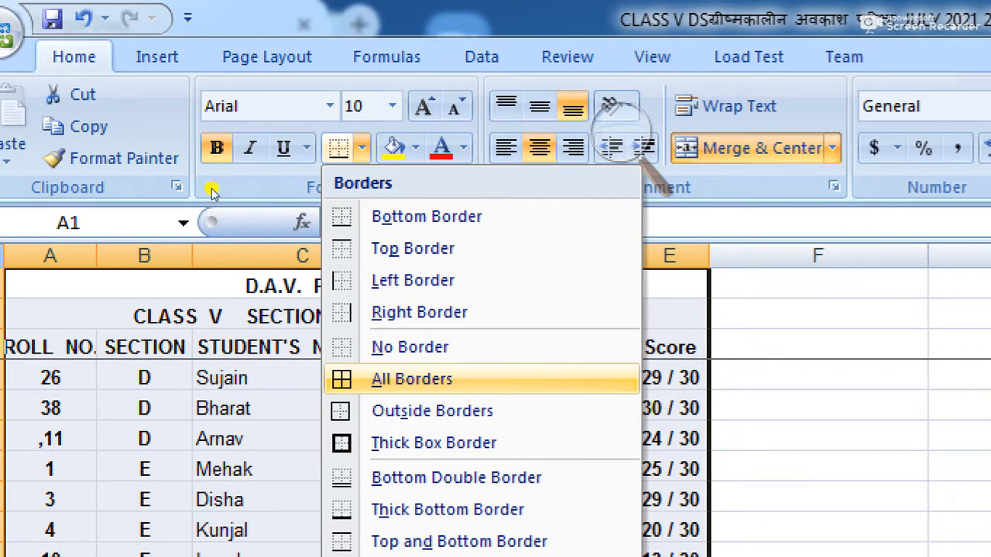
{"action": "left_click", "coordinate": [412, 379]}
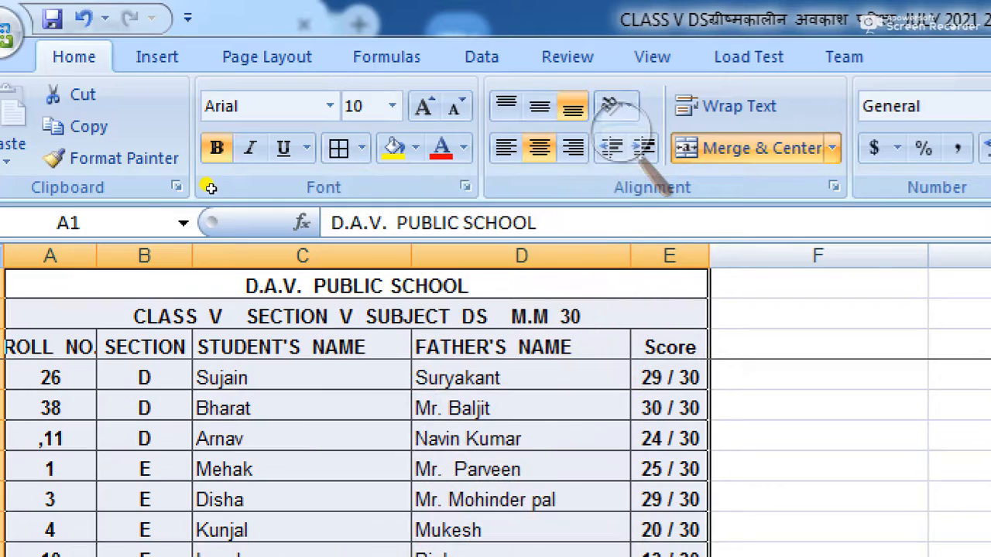
{"action": "scroll", "coordinate": [357, 434], "scroll_direction": "down", "scroll_amount": 2}
{"action": "scroll", "coordinate": [109, 225], "scroll_direction": "down", "scroll_amount": 1}
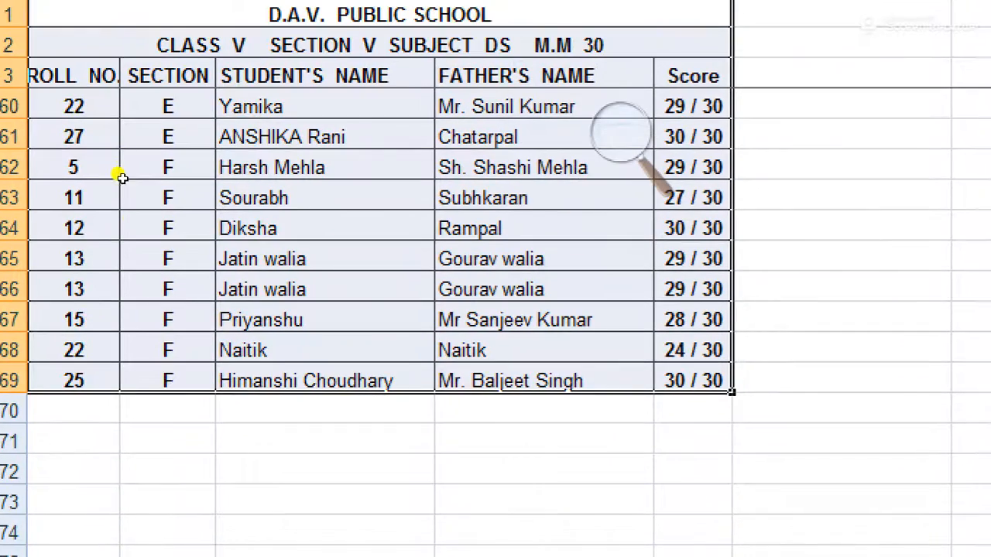
{"action": "scroll", "coordinate": [127, 194], "scroll_direction": "up", "scroll_amount": 19}
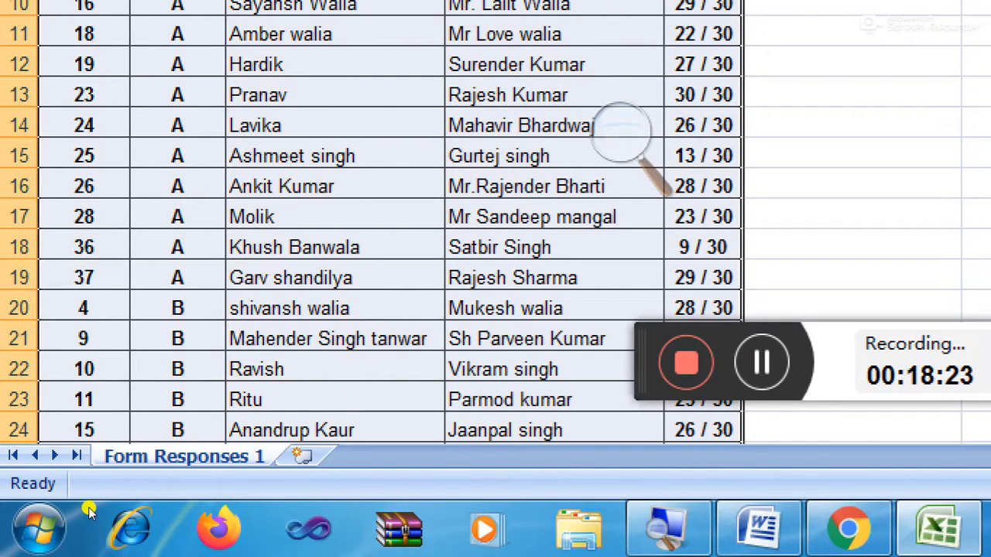
Step: Rename the Form Responses 1 sheet tab to 'CLASS V'
{"action": "right_click", "coordinate": [175, 458]}
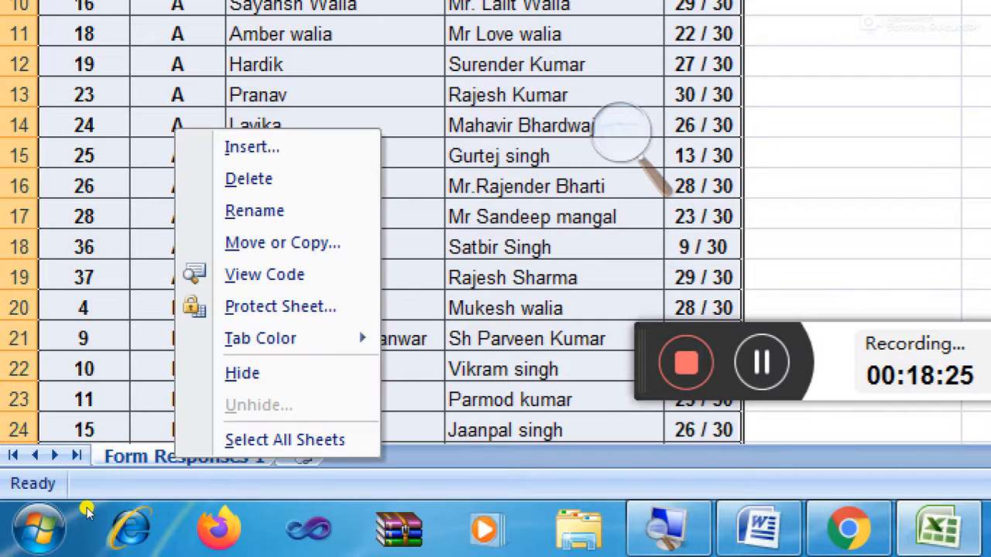
{"action": "left_click", "coordinate": [175, 458]}
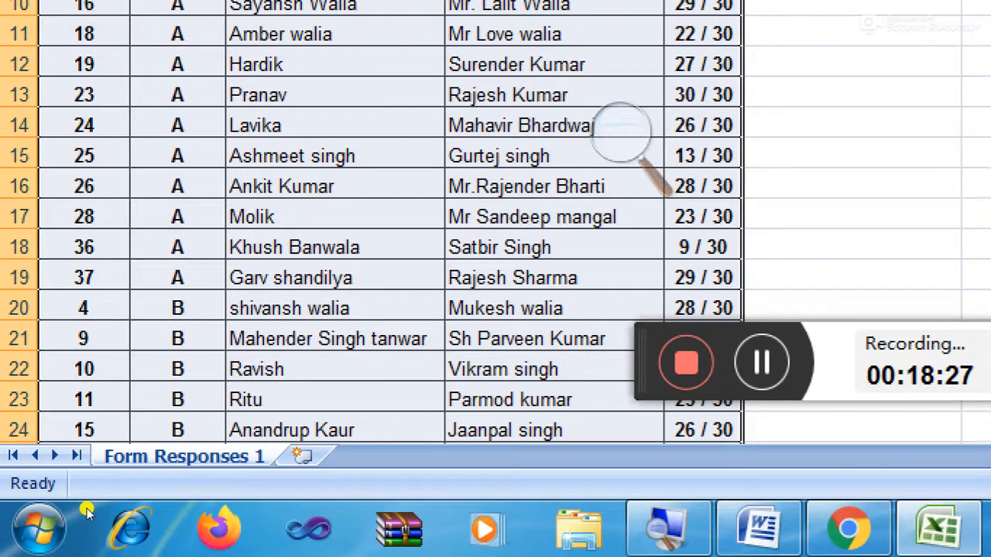
{"action": "double_click", "coordinate": [175, 457]}
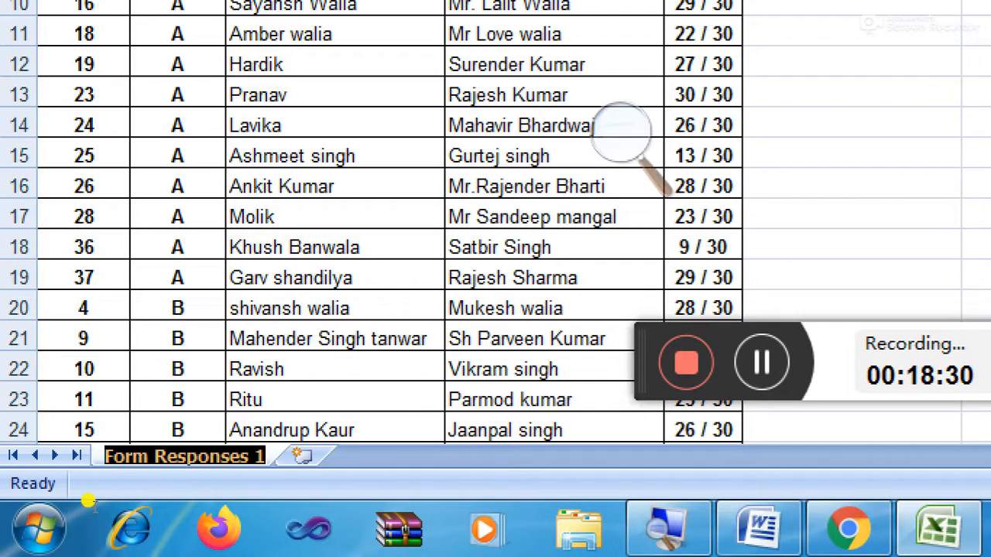
{"action": "type", "text": "CLAS"}
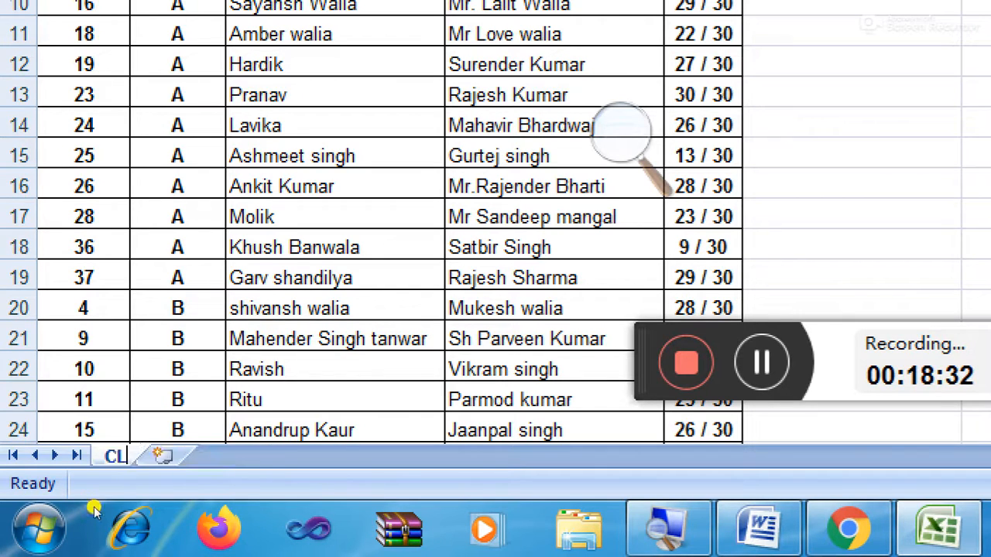
{"action": "type", "text": "S V"}
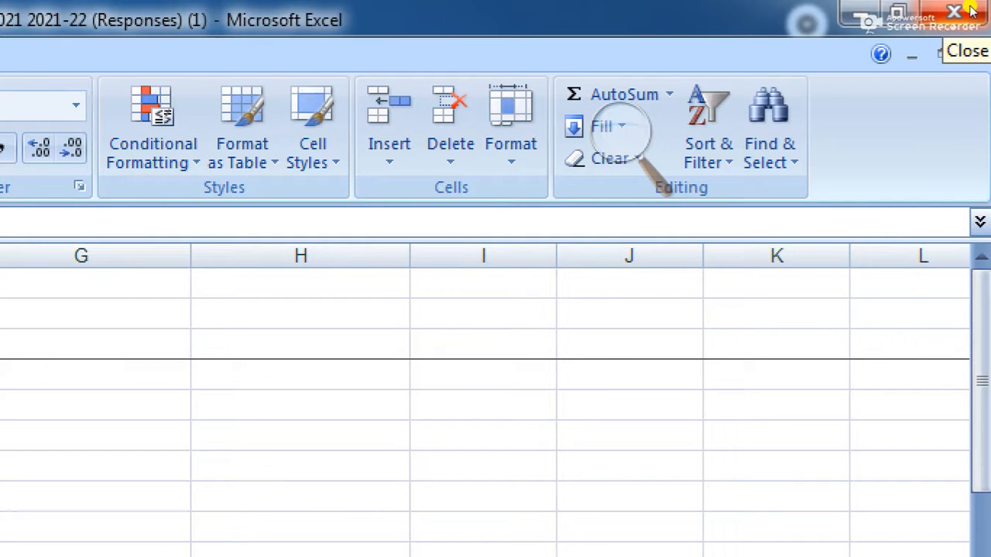
Step: Close Excel and Google Docs, open WhatsApp Web via a 'web whatsapp' search, and restore the window
{"action": "left_click", "coordinate": [972, 9]}
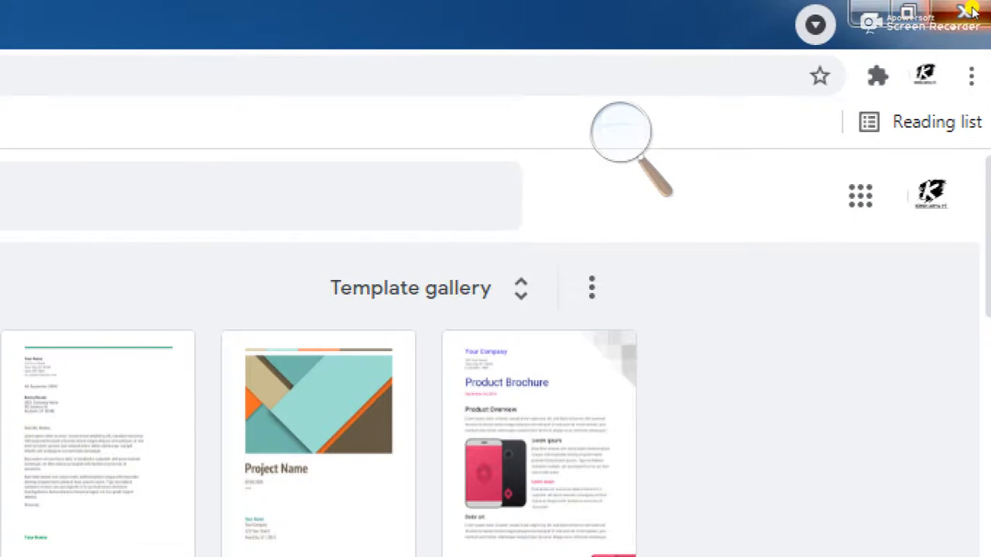
{"action": "left_click", "coordinate": [972, 9]}
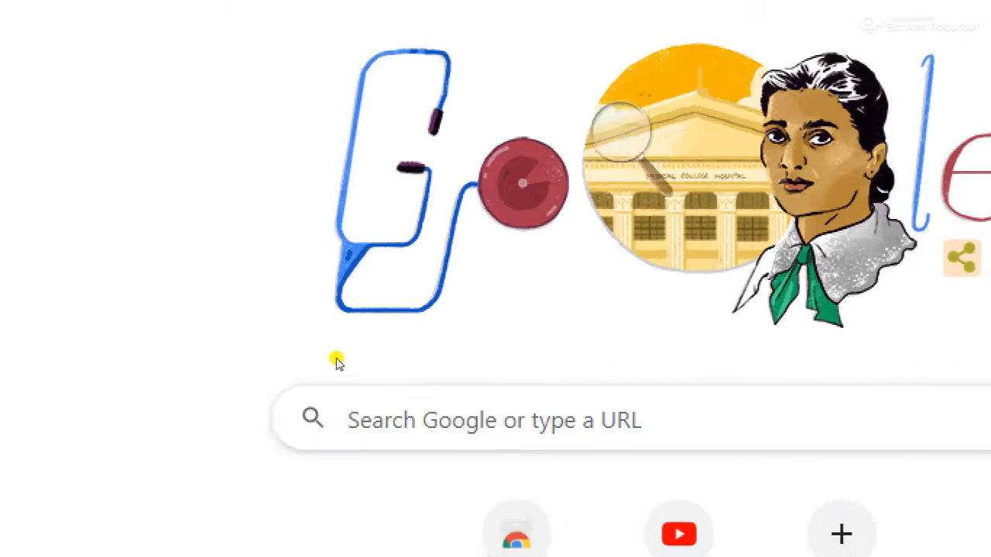
{"action": "left_click", "coordinate": [431, 302]}
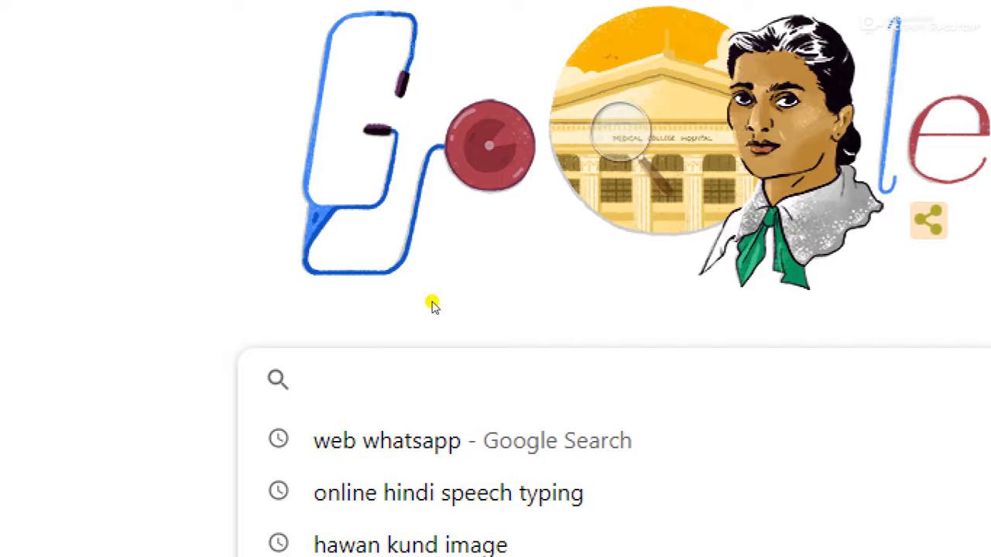
{"action": "key", "text": "Down"}
{"action": "key", "text": "Return"}
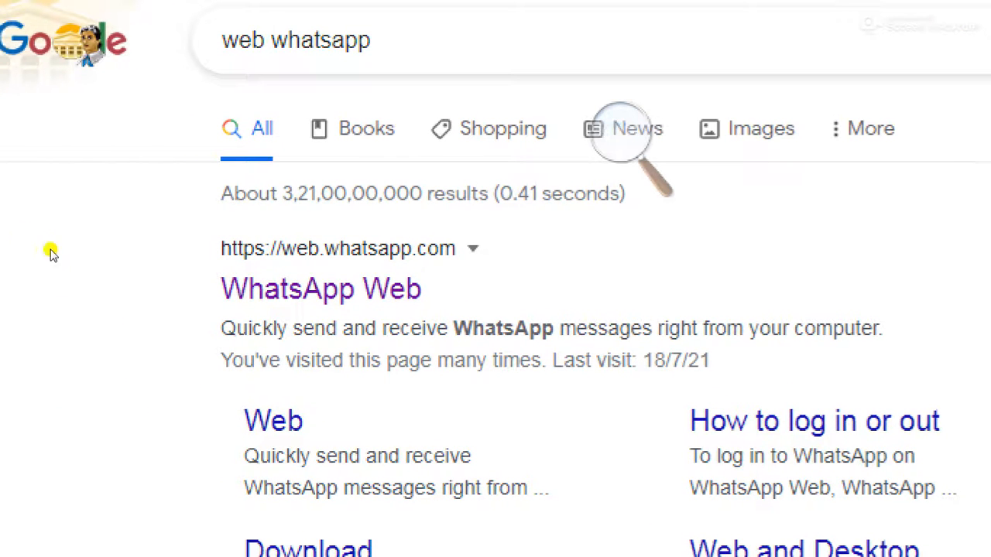
{"action": "left_click", "coordinate": [180, 237]}
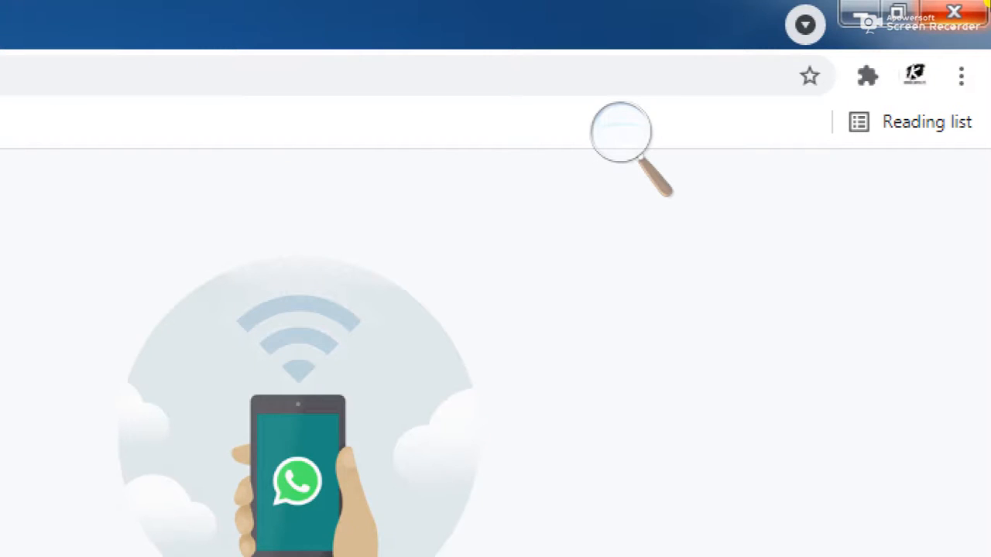
{"action": "left_click", "coordinate": [926, 10]}
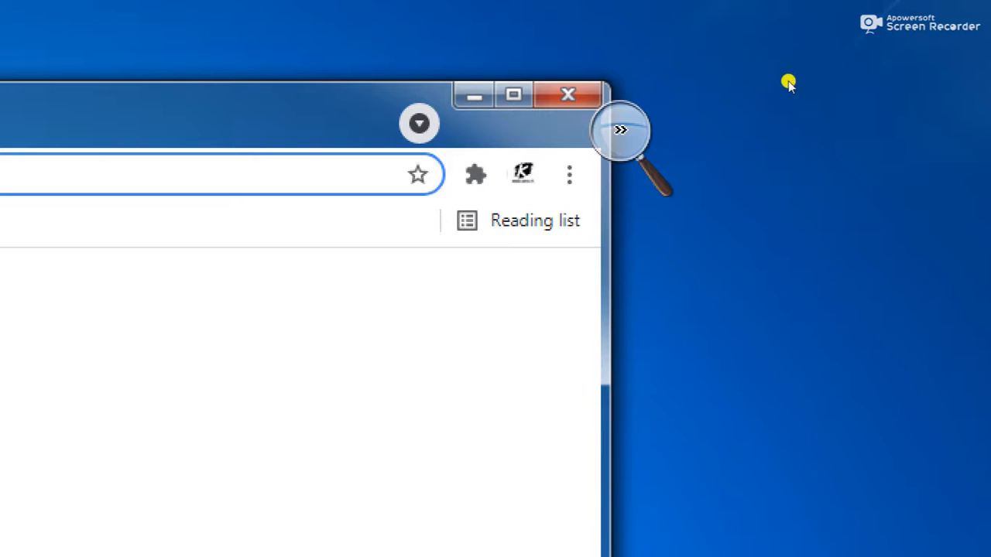
Step: Close Chrome, briefly view the Computer window, then relaunch Google Chrome from the desktop
{"action": "left_click", "coordinate": [568, 95]}
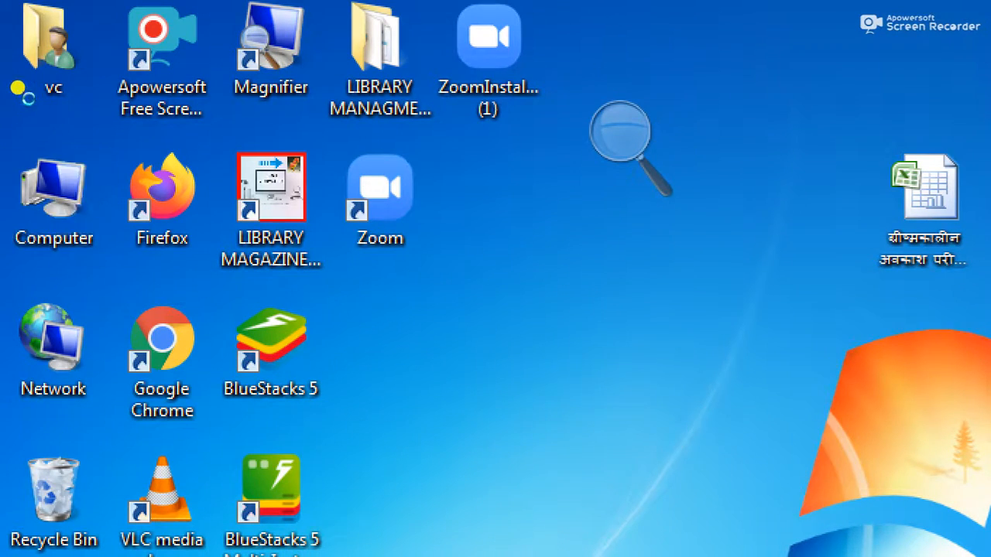
{"action": "key", "text": "Return"}
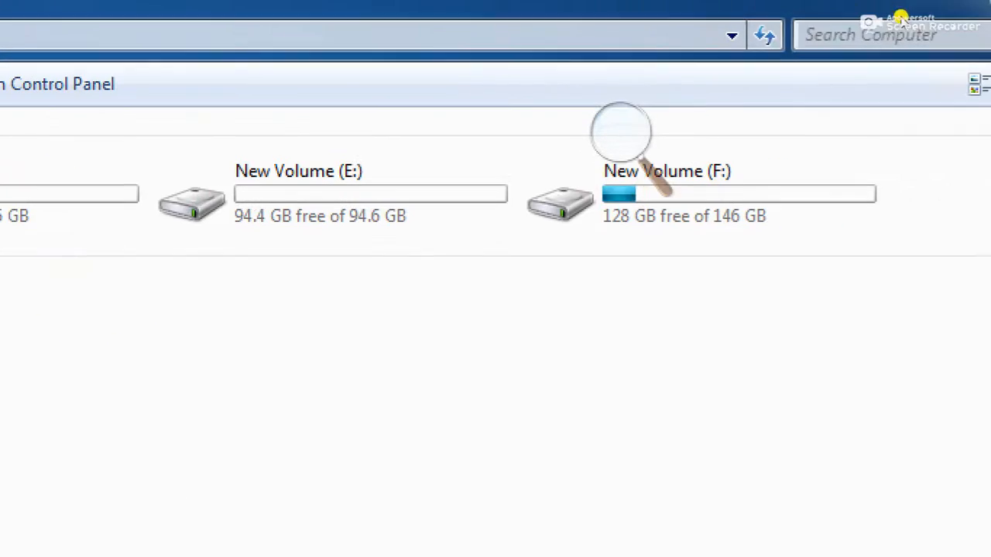
{"action": "left_click", "coordinate": [956, 11]}
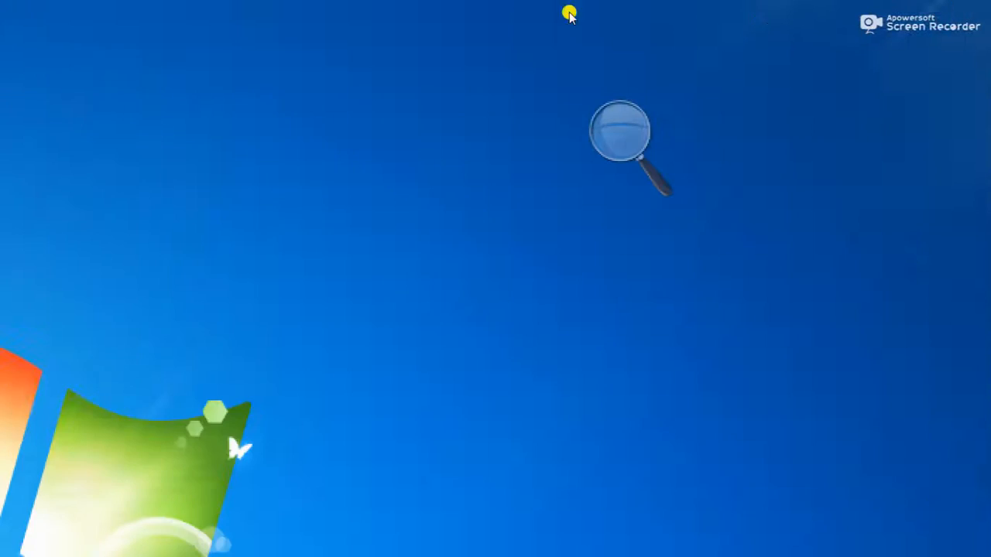
{"action": "left_click", "coordinate": [162, 184]}
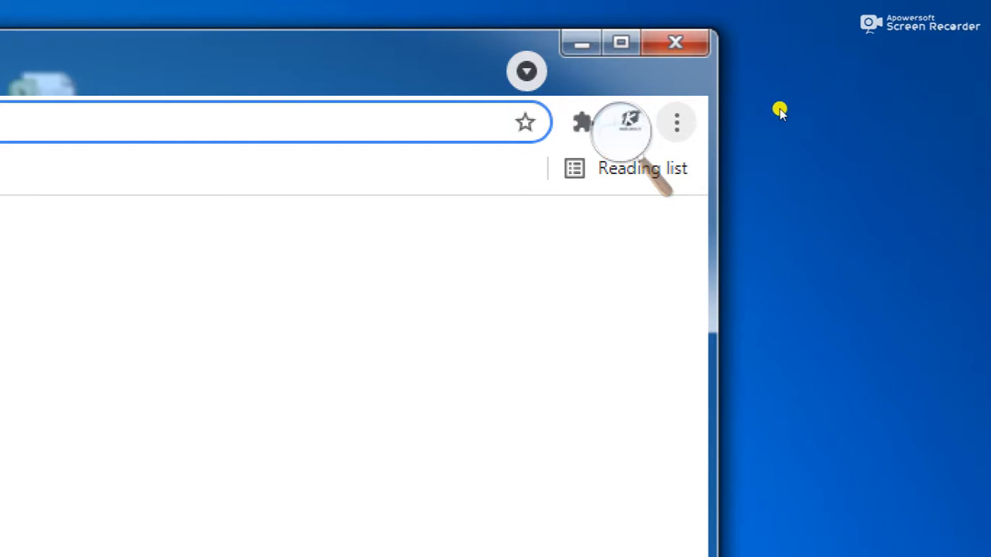
Step: Open Chrome's Downloads list from the browser menu
{"action": "left_click", "coordinate": [676, 123]}
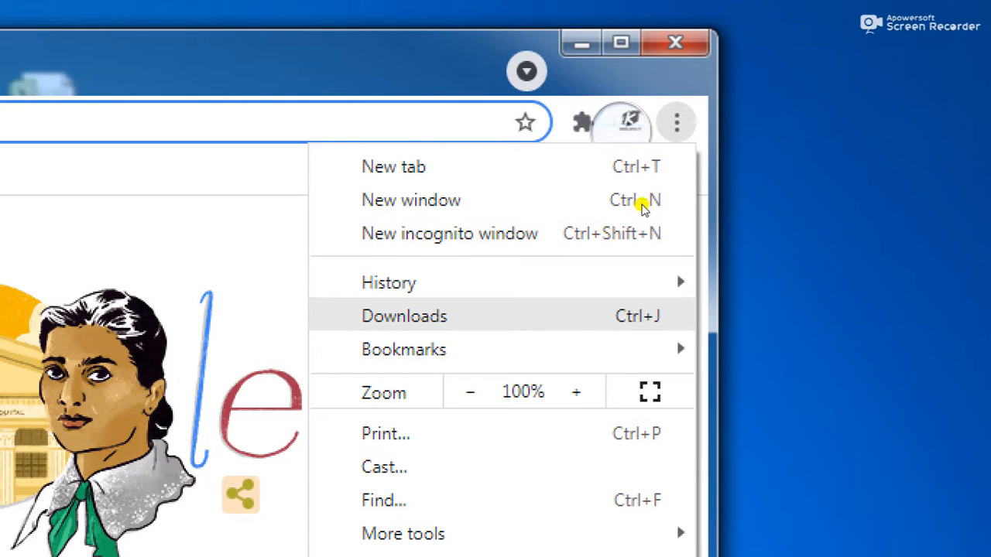
{"action": "left_click", "coordinate": [496, 316]}
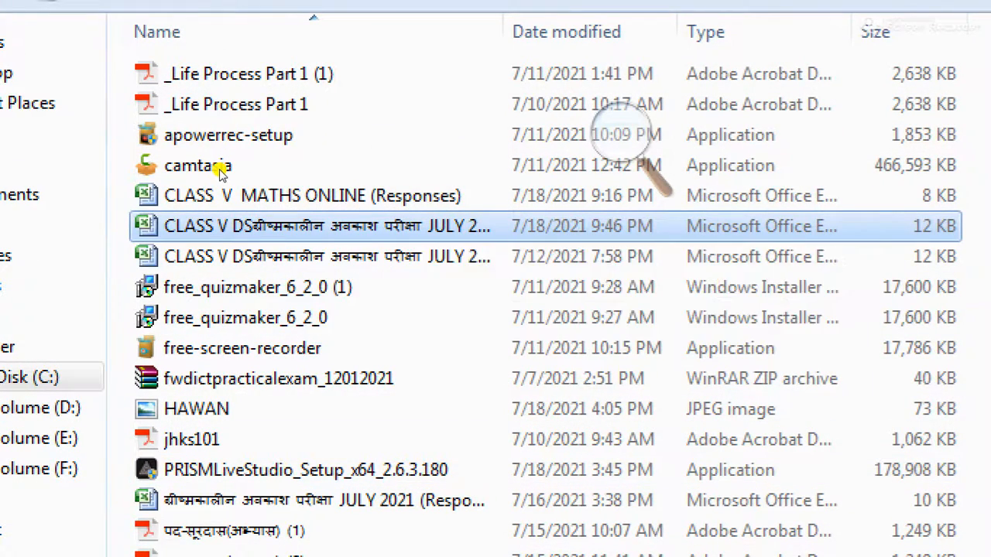
Step: Copy the latest CLASS V DS responses workbook, then close the Downloads folder and Chrome
{"action": "key", "text": "shift+F10"}
{"action": "key", "text": "Down"}
{"action": "key", "text": "Down"}
{"action": "key", "text": "Down"}
{"action": "key", "text": "Down"}
{"action": "key", "text": "Down"}
{"action": "key", "text": "Down"}
{"action": "key", "text": "Down"}
{"action": "key", "text": "Down"}
{"action": "key", "text": "Down"}
{"action": "key", "text": "Down"}
{"action": "key", "text": "Down"}
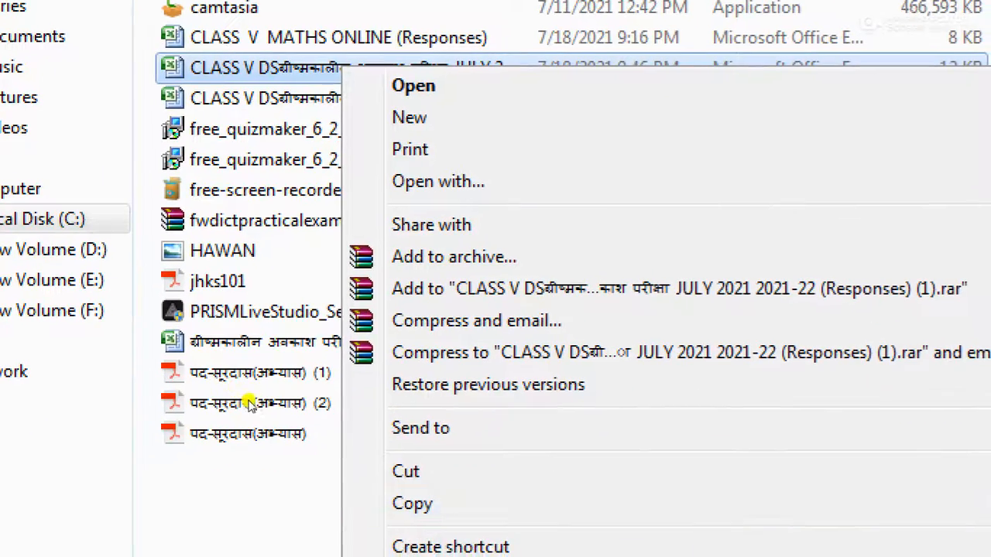
{"action": "key", "text": "Down"}
{"action": "key", "text": "Return"}
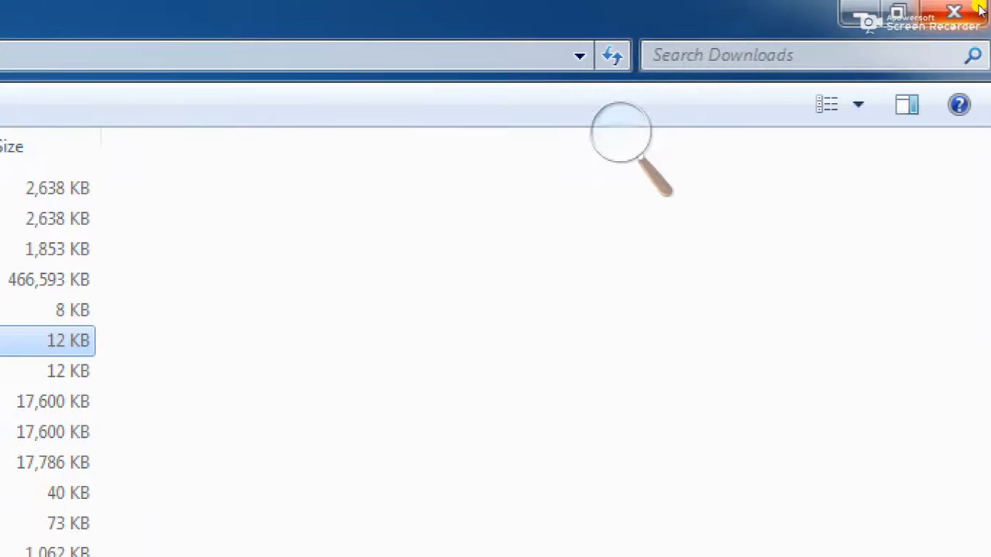
{"action": "left_click", "coordinate": [980, 9]}
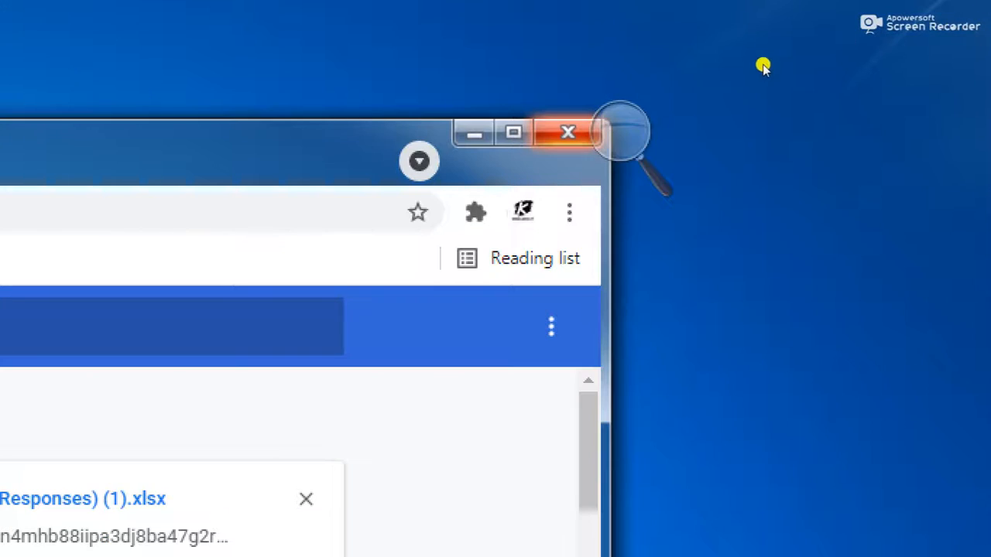
{"action": "left_click", "coordinate": [561, 138]}
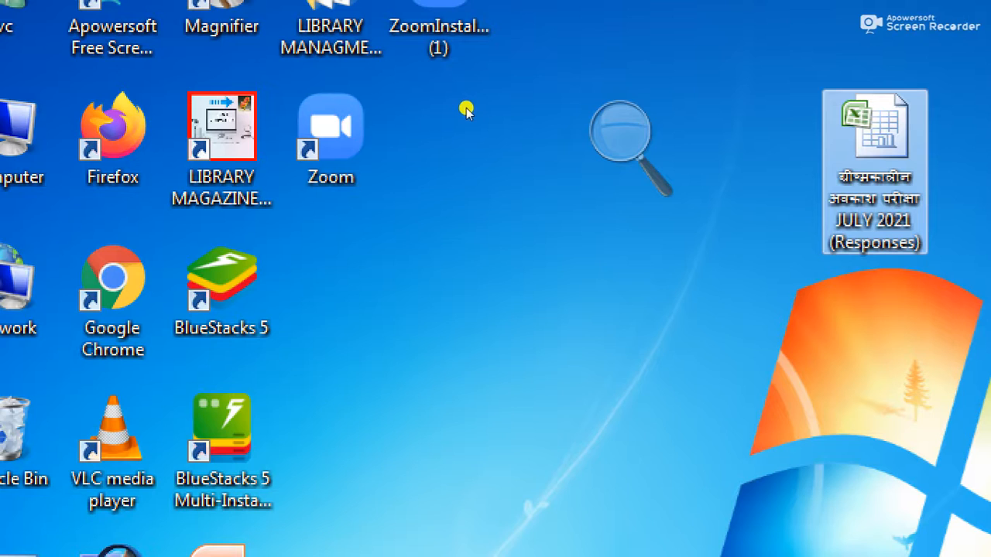
Step: Delete the old JULY 2021 (Responses) workbook from the desktop and paste the copied CLASS V DS workbook there
{"action": "key", "text": "Delete"}
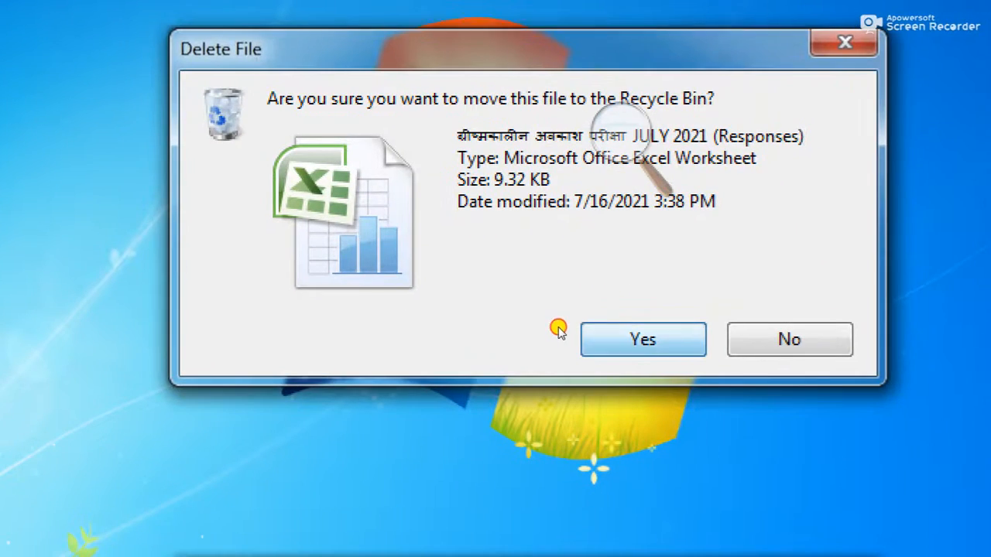
{"action": "left_click", "coordinate": [558, 329]}
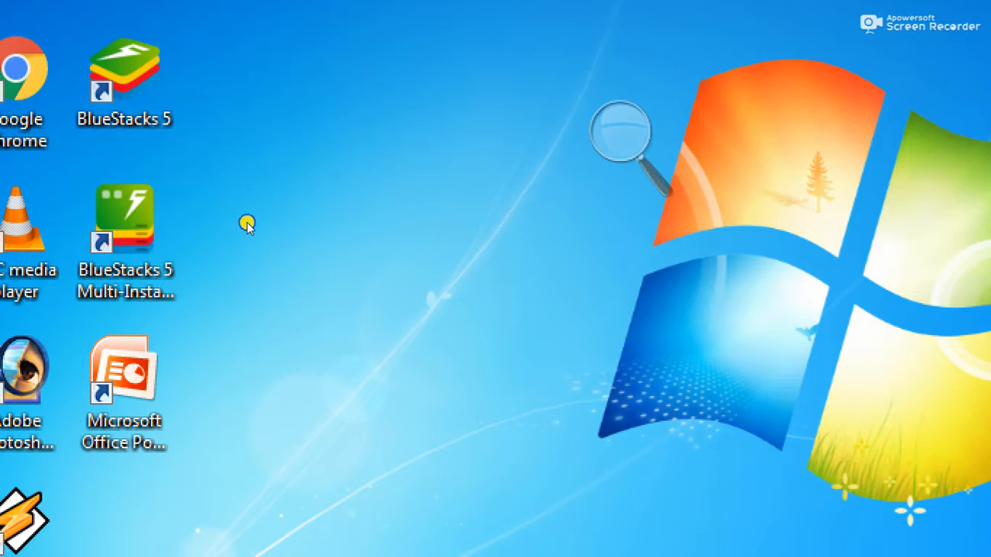
{"action": "right_click", "coordinate": [247, 223]}
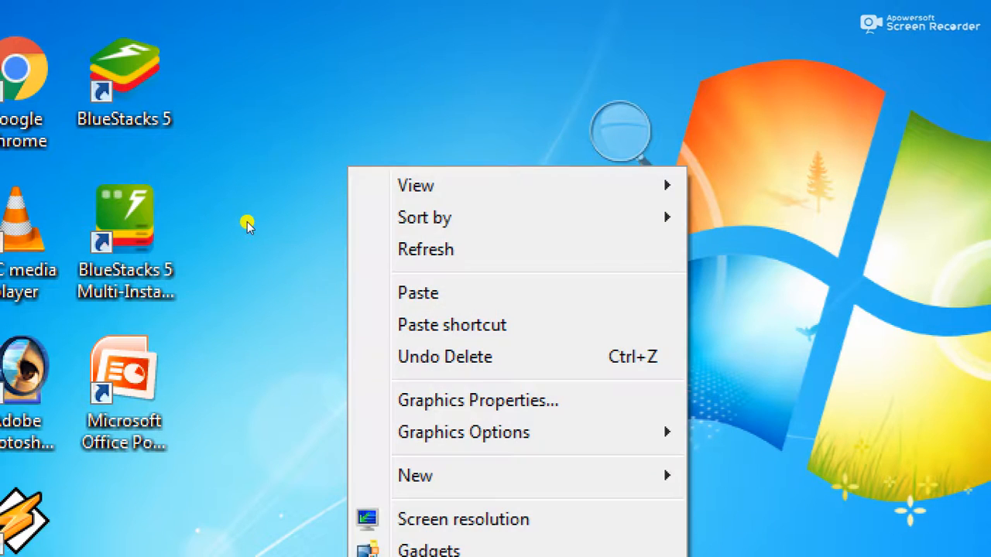
{"action": "left_click", "coordinate": [282, 287]}
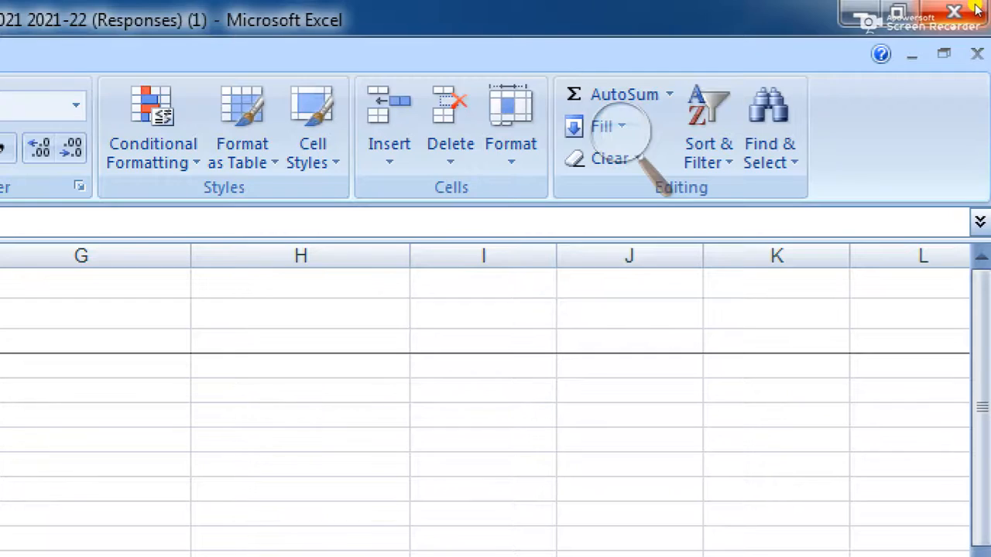
Step: Close the sorted responses workbook in Excel and return to the WhatsApp Web window
{"action": "left_click", "coordinate": [976, 6]}
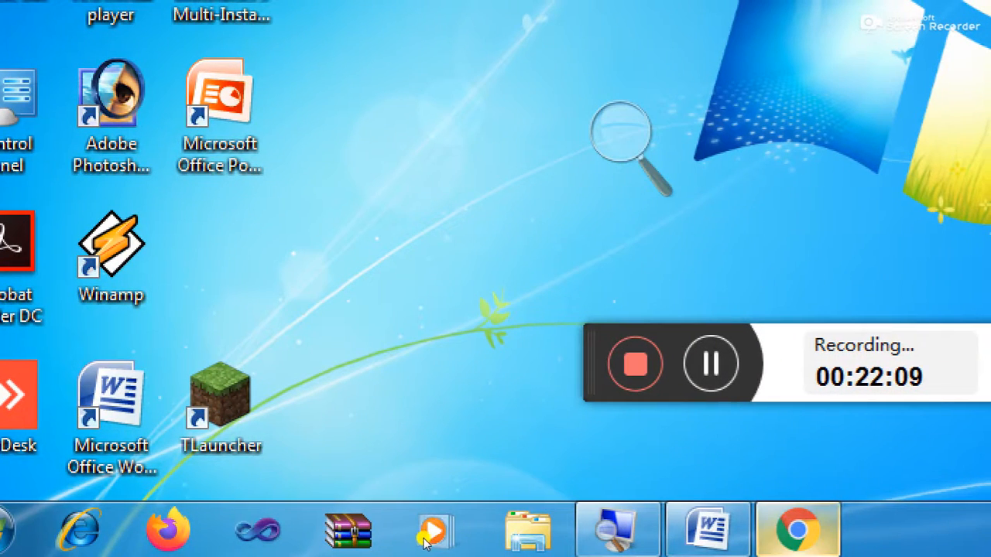
{"action": "left_click", "coordinate": [802, 530]}
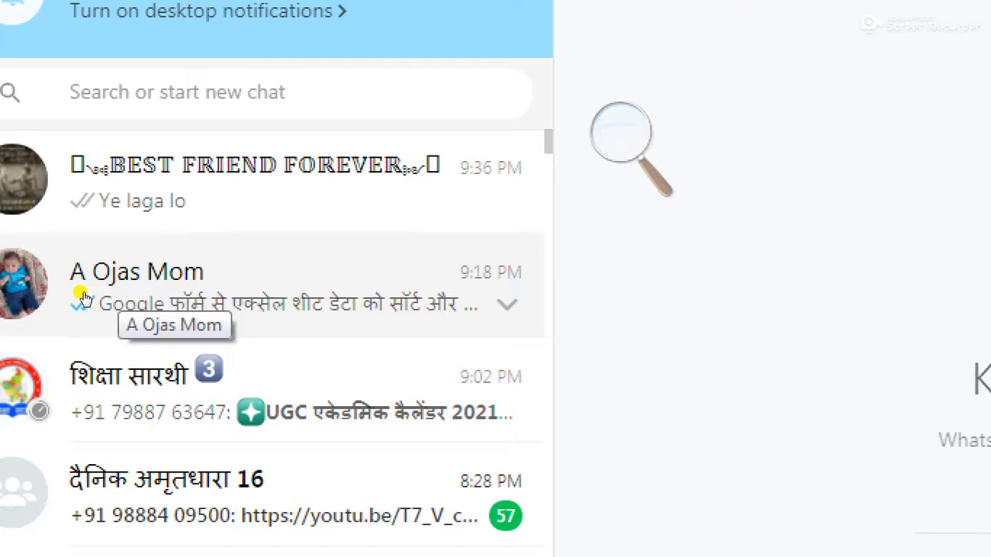
Step: In the contact's chat, attach the CLASS V DS (Responses) (1) workbook from the Desktop as a document
{"action": "left_click", "coordinate": [83, 298]}
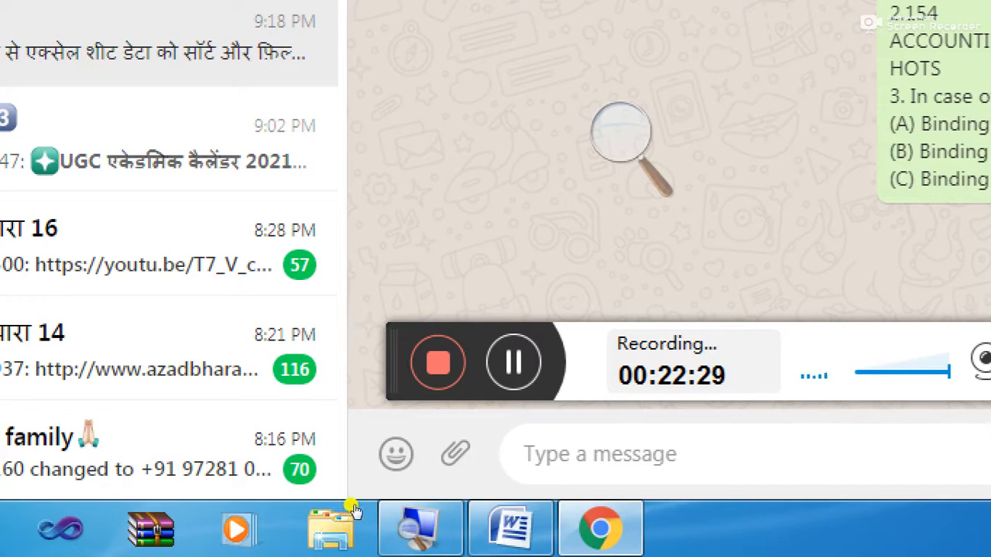
{"action": "left_click", "coordinate": [455, 453]}
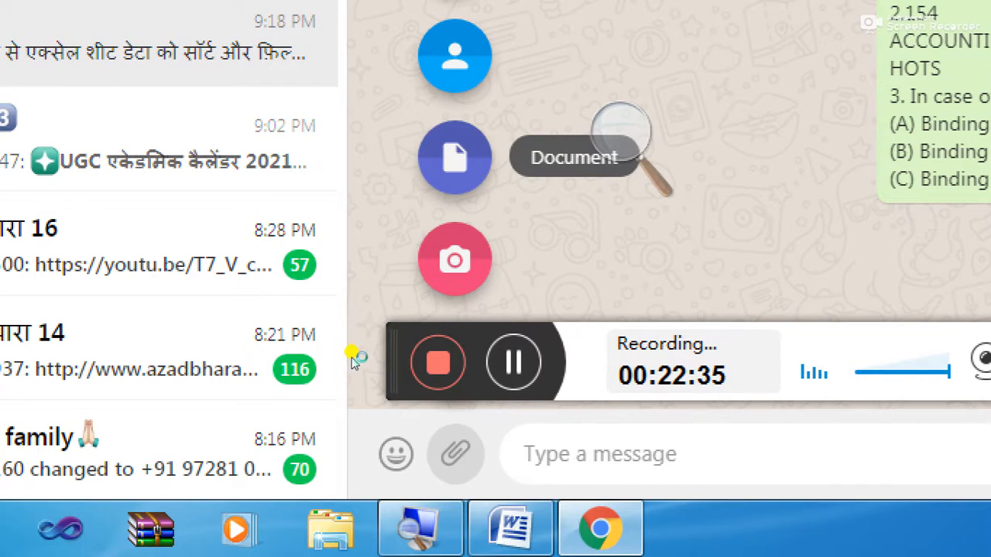
{"action": "left_click", "coordinate": [455, 159]}
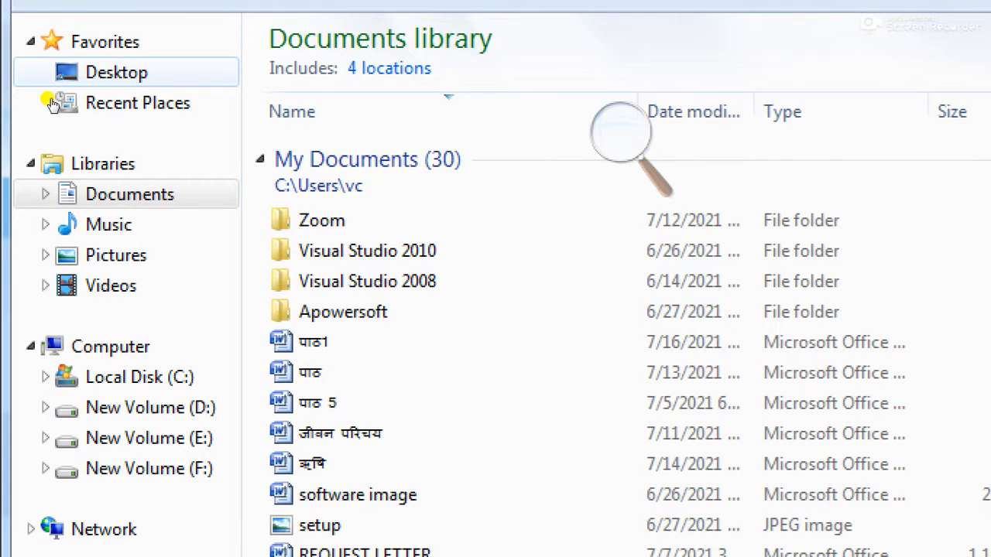
{"action": "left_click", "coordinate": [93, 72]}
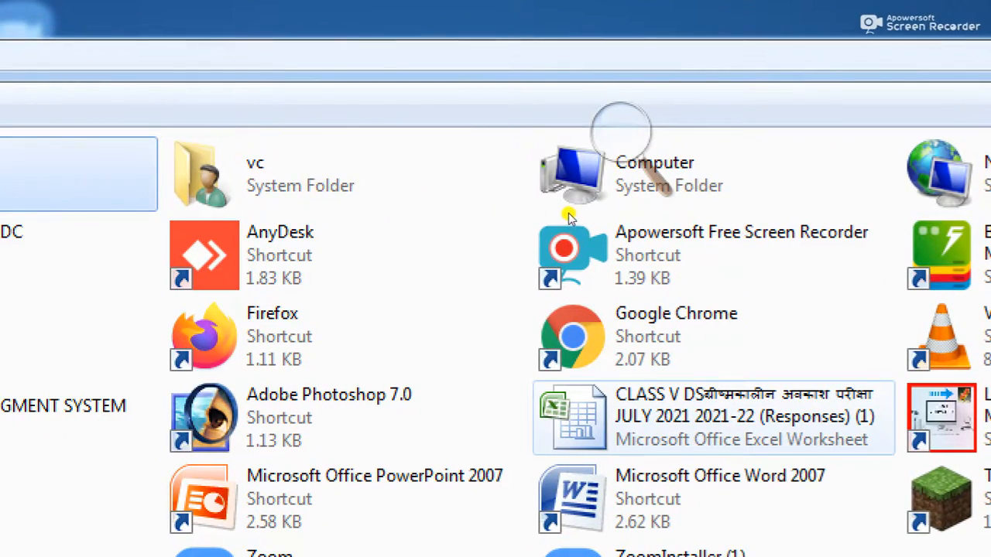
{"action": "left_click", "coordinate": [720, 417]}
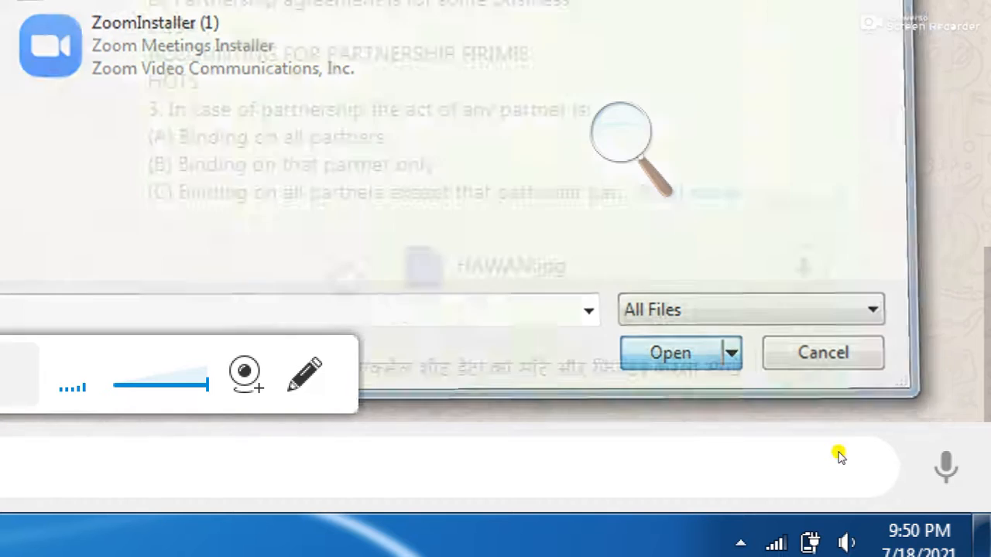
Step: Send the CLASS V DS responses .xlsx to the contact, then close Chrome
{"action": "key", "text": "Return"}
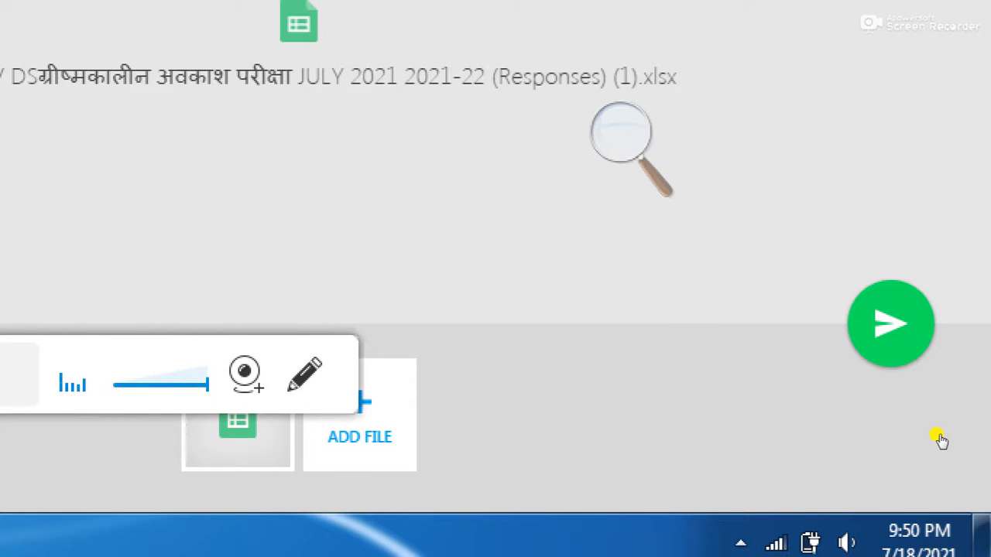
{"action": "key", "text": "Return"}
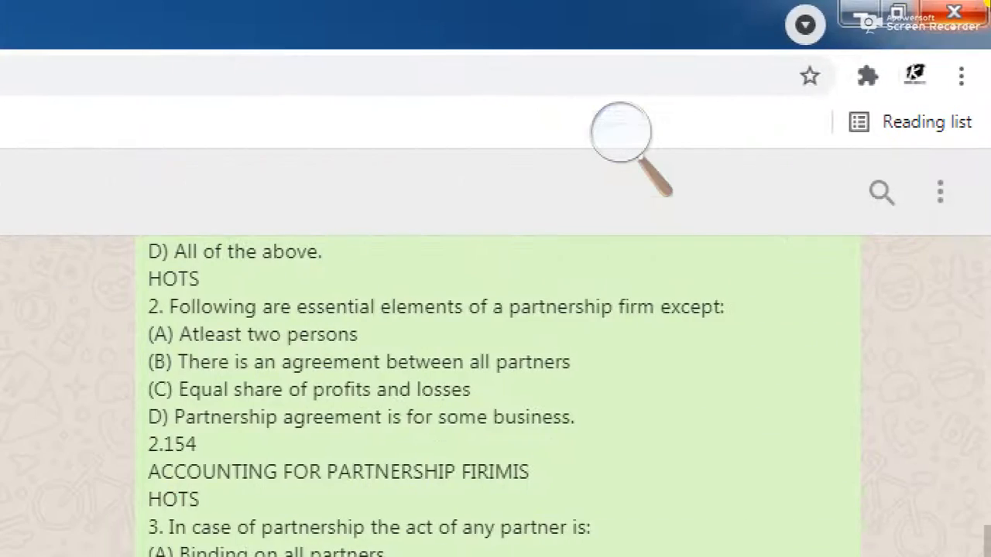
{"action": "left_click", "coordinate": [802, 77]}
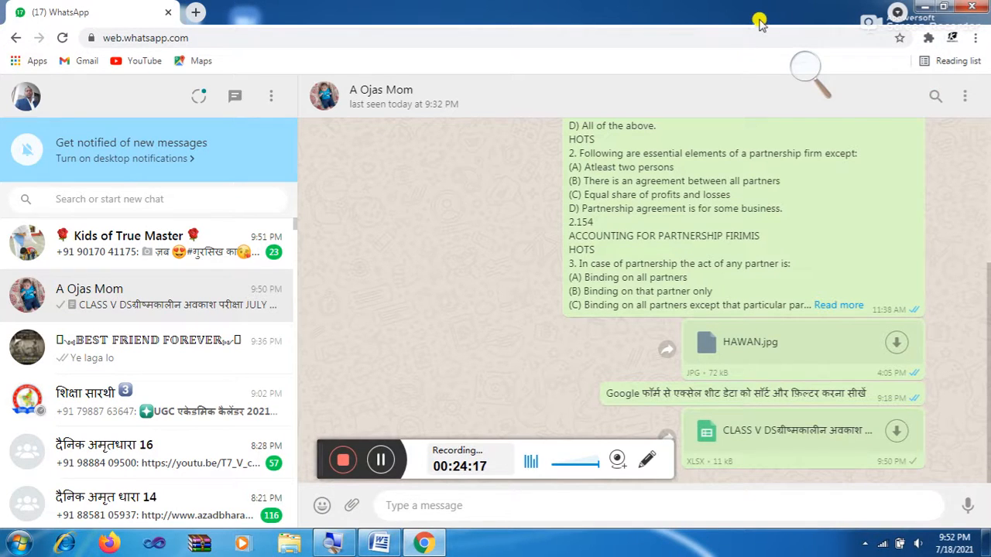
{"action": "left_click", "coordinate": [973, 7]}
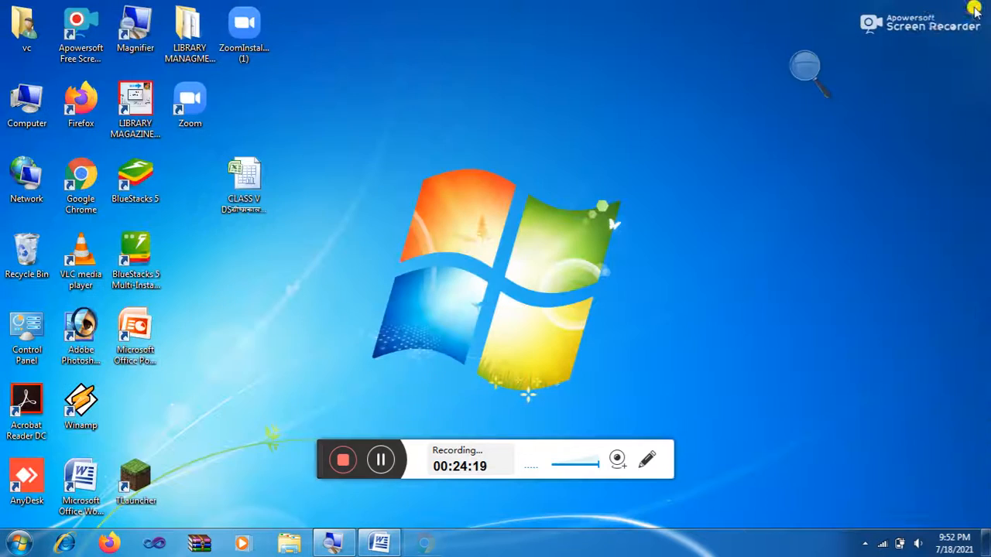